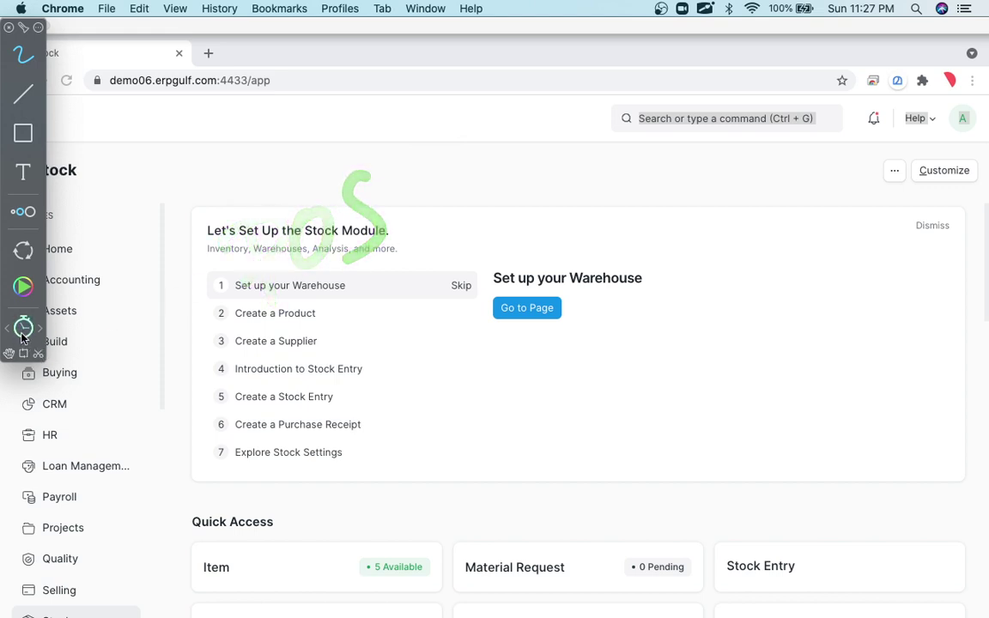
Handwrite and circle a POS note, then write SALES with an arrow and PO below
drag(230, 194, 222, 258)
mouse_move(214, 200)
mouse_down()
mouse_move(262, 203)
mouse_move(249, 236)
mouse_up()
mouse_move(319, 189)
mouse_down()
mouse_move(319, 228)
mouse_move(364, 182)
mouse_move(402, 97)
mouse_move(190, 260)
mouse_move(435, 196)
mouse_move(406, 96)
mouse_up()
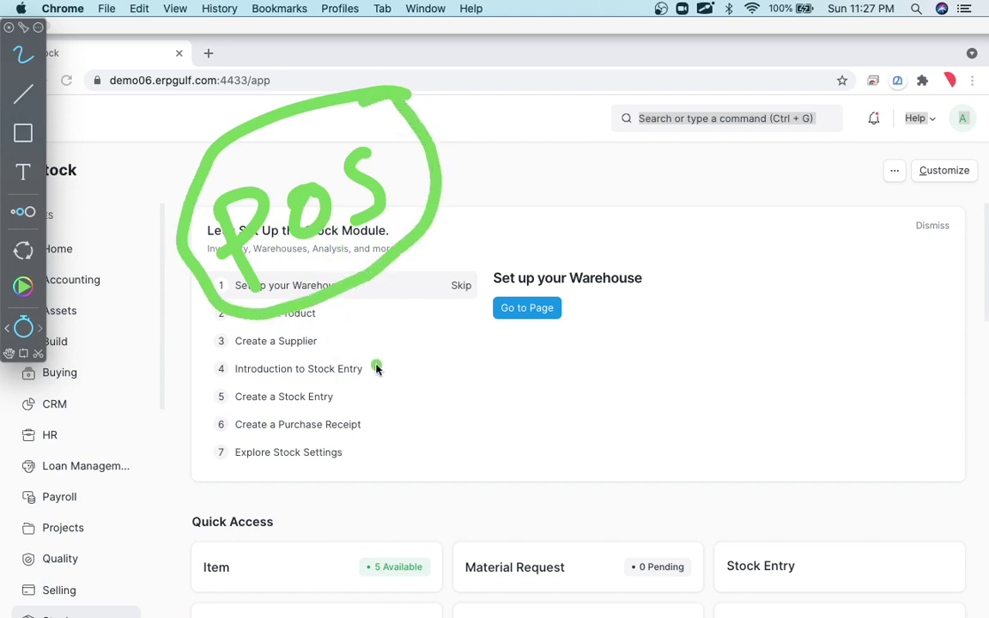
mouse_move(336, 338)
mouse_down()
mouse_move(347, 398)
mouse_move(331, 425)
mouse_up()
drag(360, 399, 397, 382)
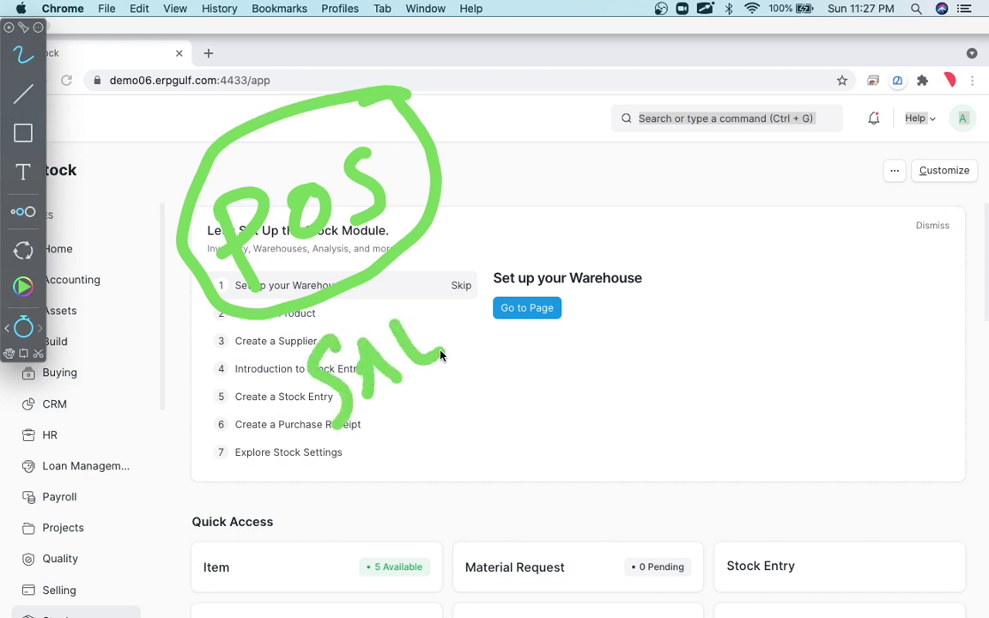
drag(434, 290, 436, 339)
mouse_move(477, 279)
mouse_down()
mouse_move(447, 322)
mouse_move(601, 260)
mouse_move(612, 273)
mouse_up()
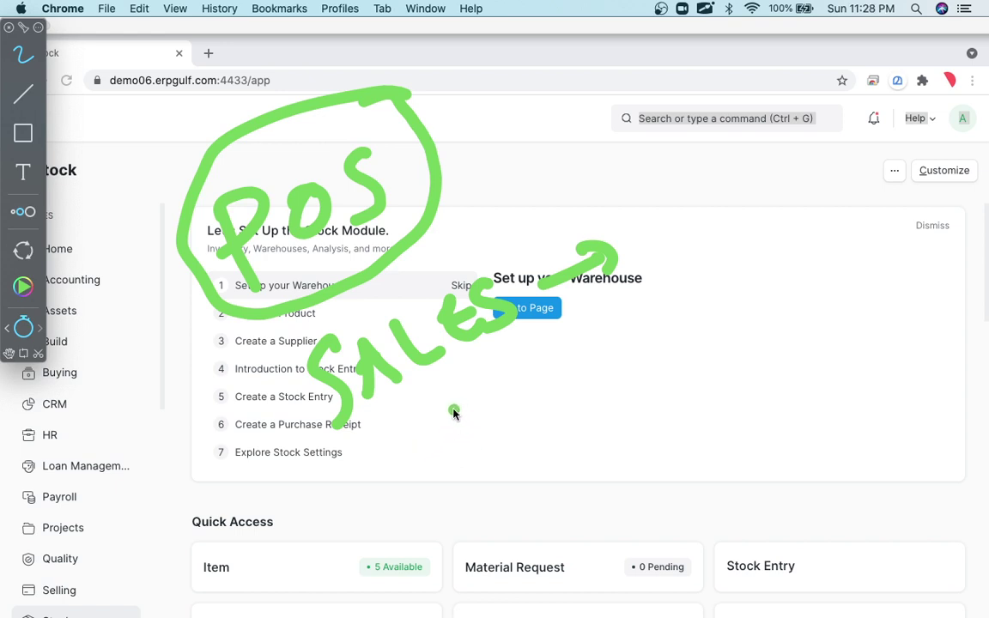
drag(425, 442, 497, 394)
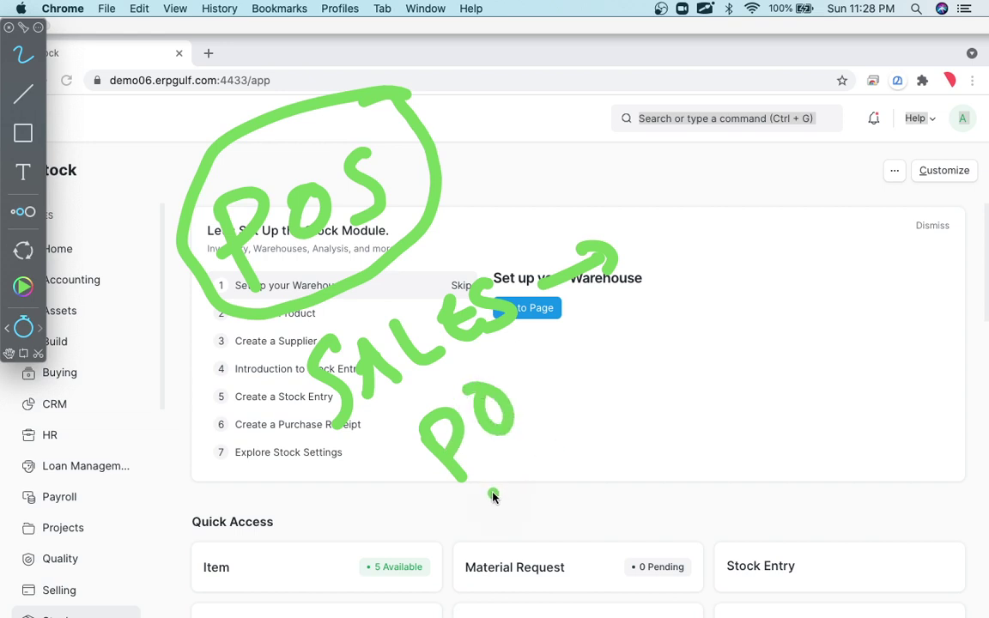
Add invoicing, Godown and Delivery Note notes, point an arrow at POS, then fade the notes
mouse_move(494, 497)
mouse_down()
mouse_move(572, 453)
mouse_move(620, 444)
mouse_move(644, 392)
mouse_move(678, 382)
mouse_move(724, 345)
mouse_move(755, 343)
mouse_move(819, 300)
mouse_up()
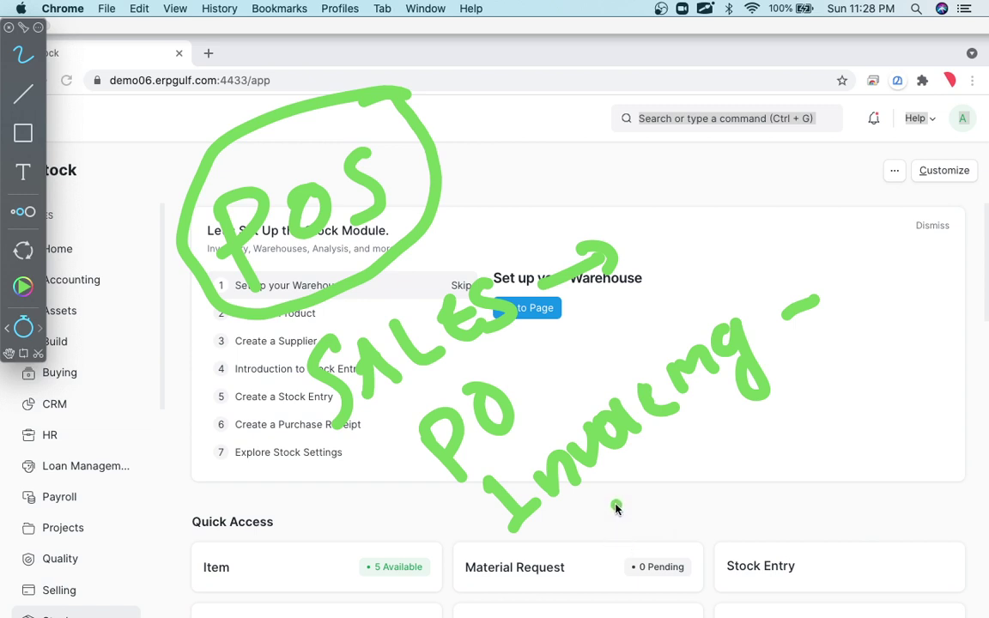
mouse_move(616, 507)
mouse_down()
mouse_move(656, 514)
mouse_move(746, 472)
mouse_move(894, 353)
mouse_up()
click(910, 337)
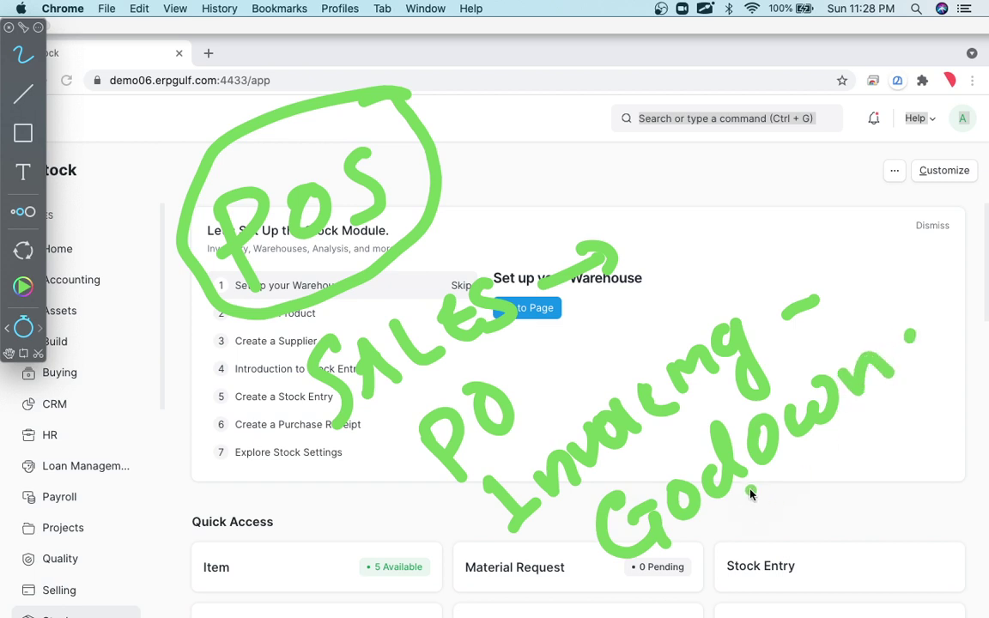
mouse_move(702, 531)
mouse_down()
mouse_move(730, 580)
mouse_move(744, 550)
mouse_up()
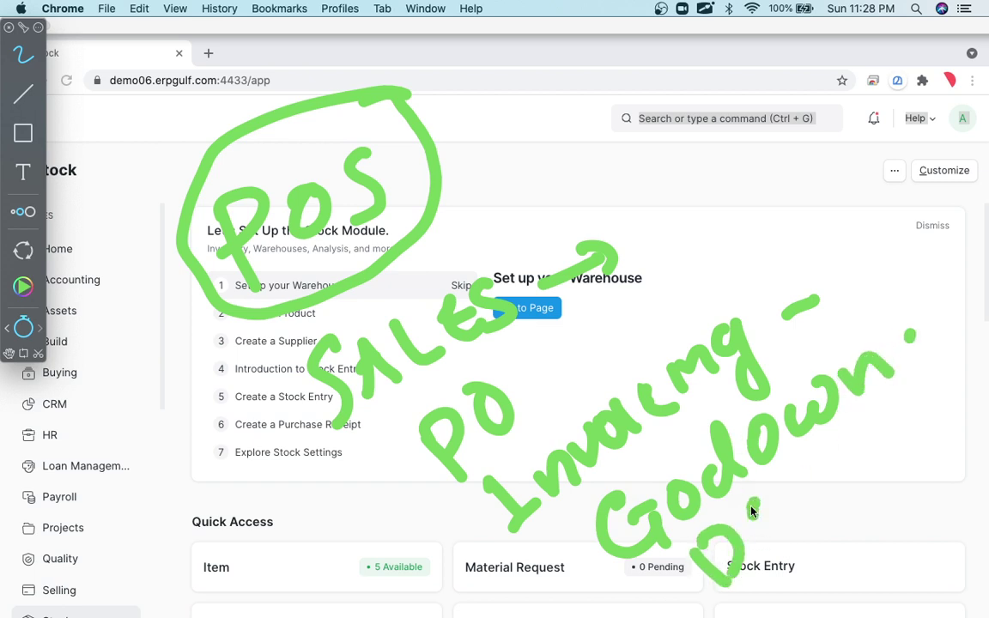
mouse_move(752, 512)
mouse_down()
mouse_move(863, 433)
mouse_move(901, 420)
mouse_move(923, 380)
mouse_move(940, 444)
mouse_up()
mouse_move(833, 524)
mouse_down()
mouse_move(869, 543)
mouse_move(938, 441)
mouse_move(971, 453)
mouse_move(964, 481)
mouse_up()
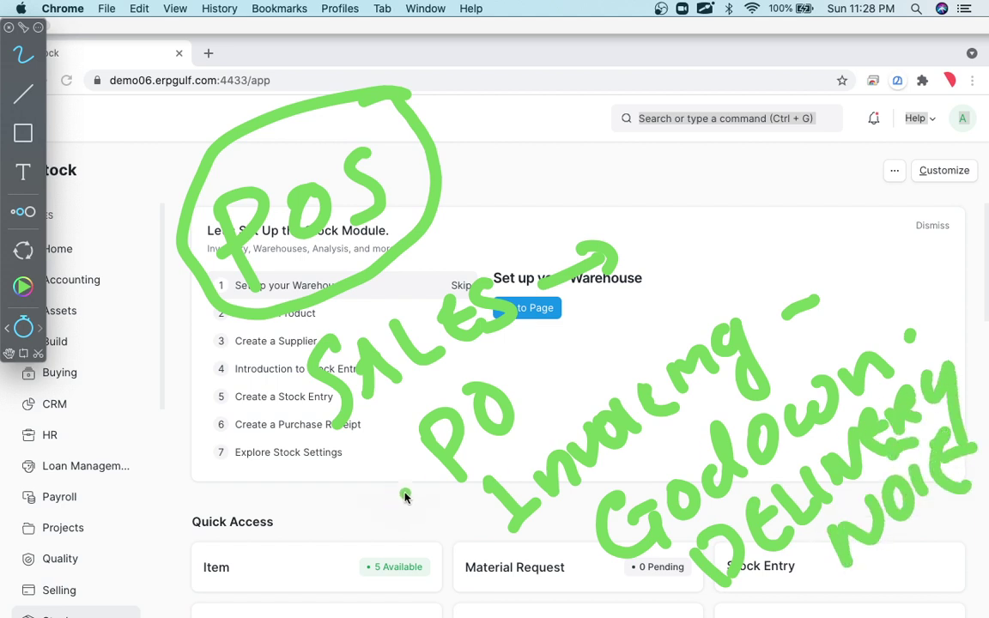
click(464, 454)
mouse_move(94, 459)
mouse_down()
mouse_move(175, 337)
mouse_move(222, 392)
mouse_up()
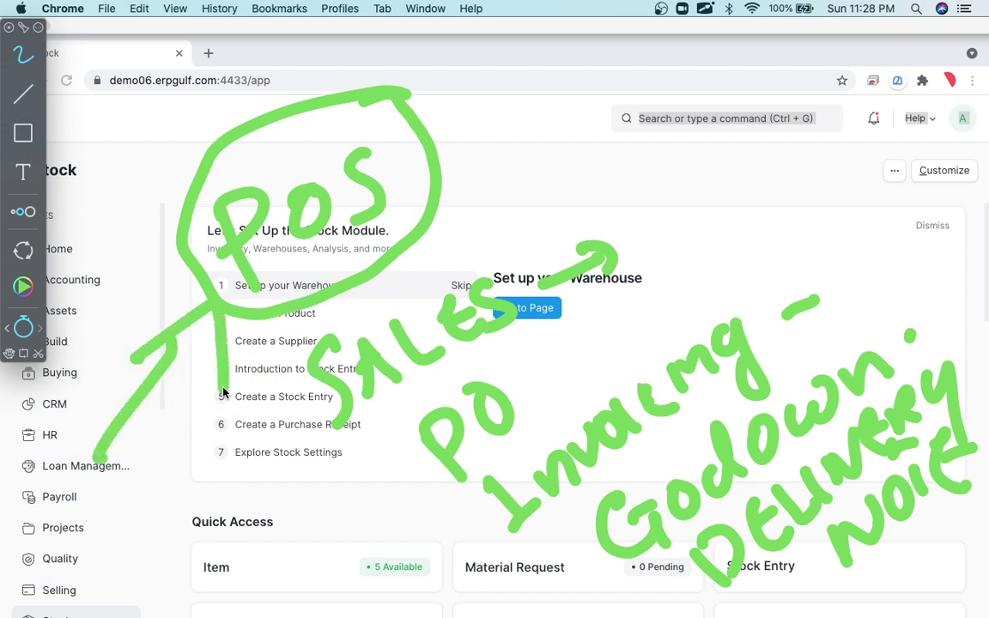
drag(156, 358, 241, 354)
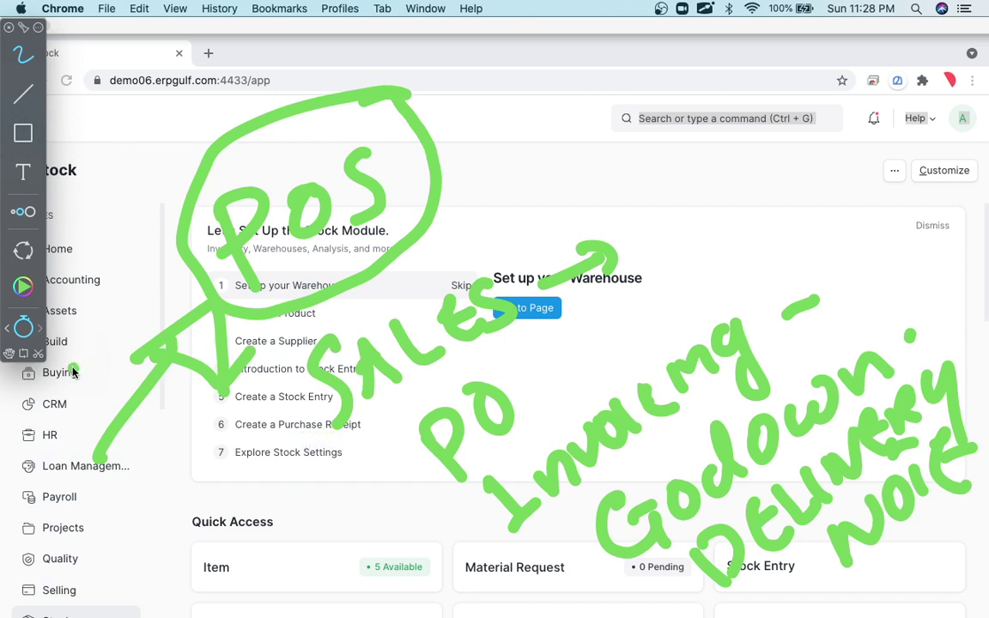
click(24, 336)
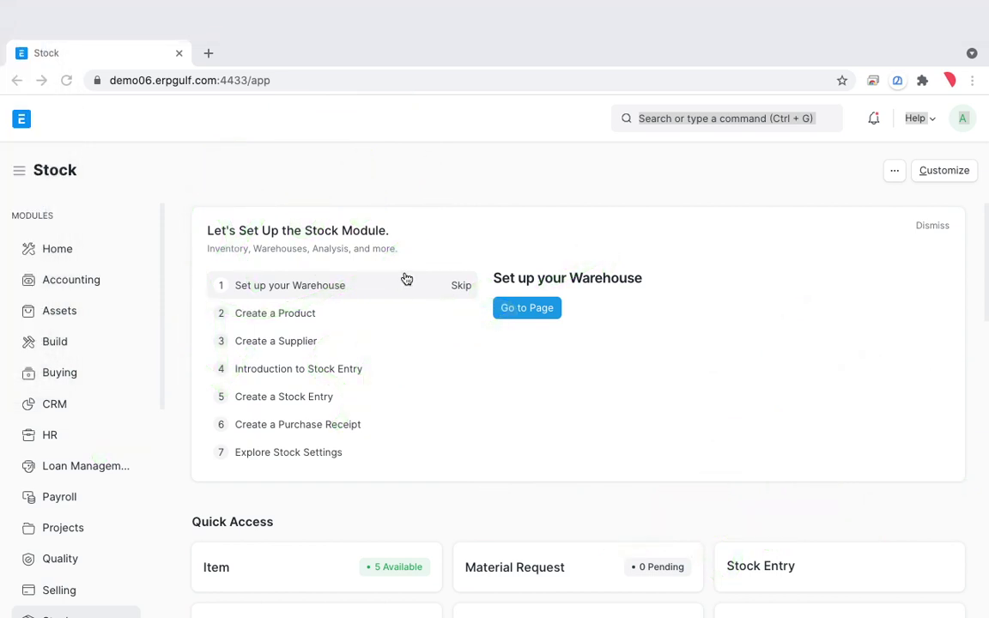
Scroll the sidebar down to Domains and open the Retail workspace
scroll(399, 283, down, 2)
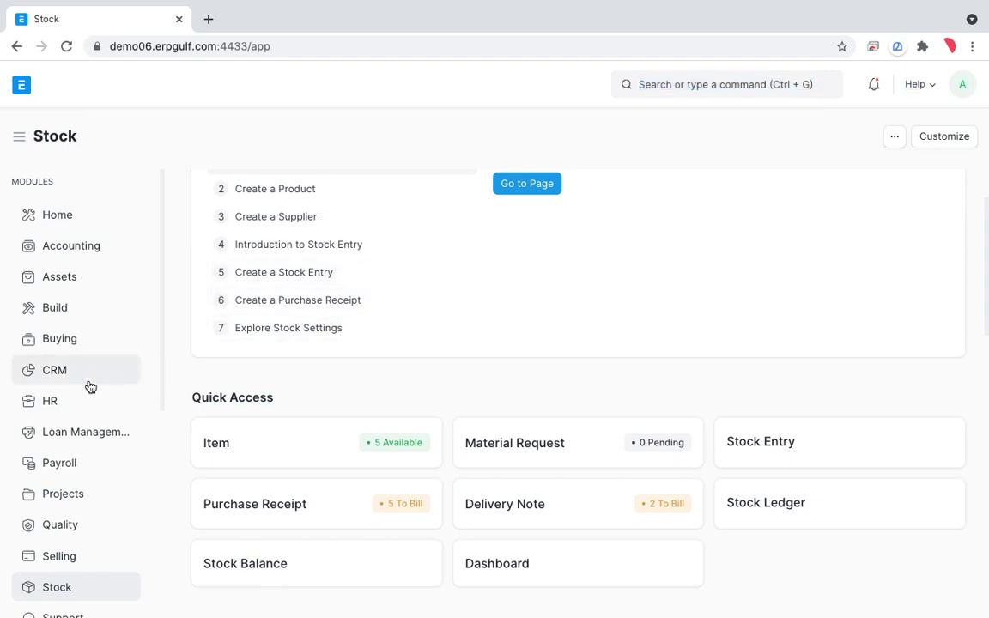
scroll(91, 387, down, 5)
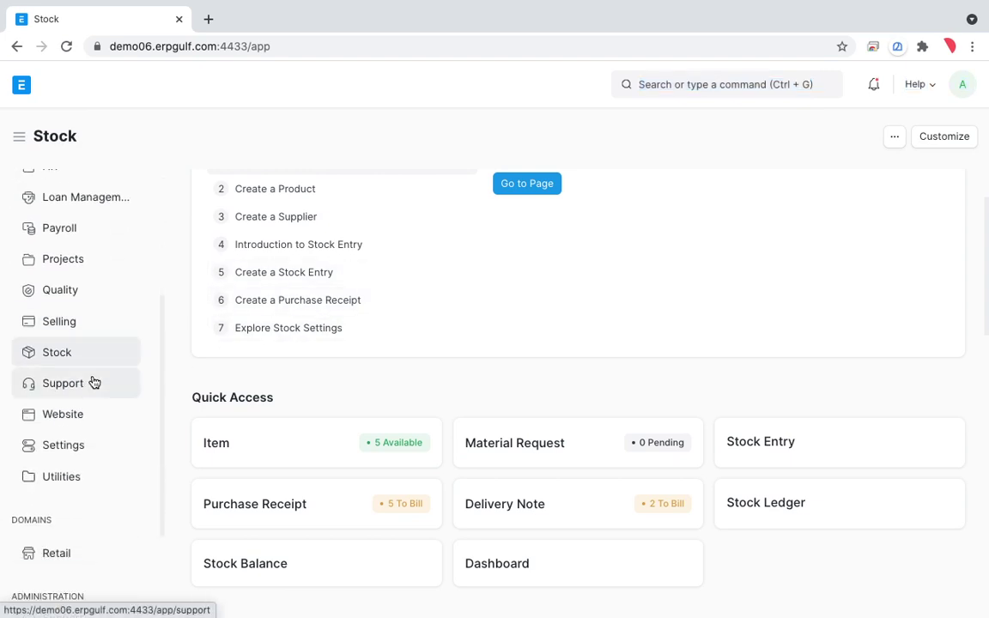
scroll(93, 382, down, 2)
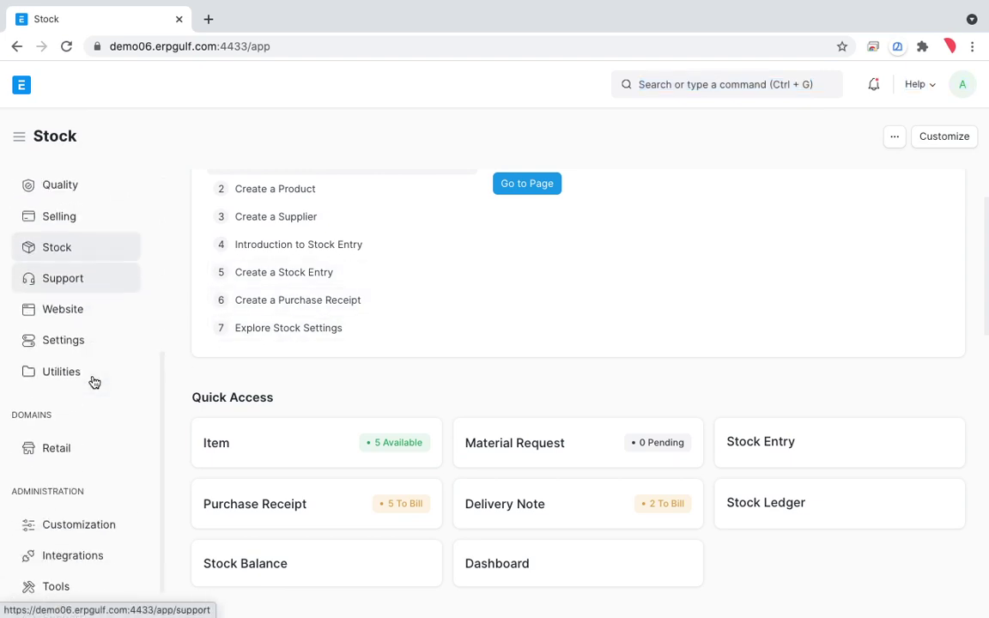
click(58, 457)
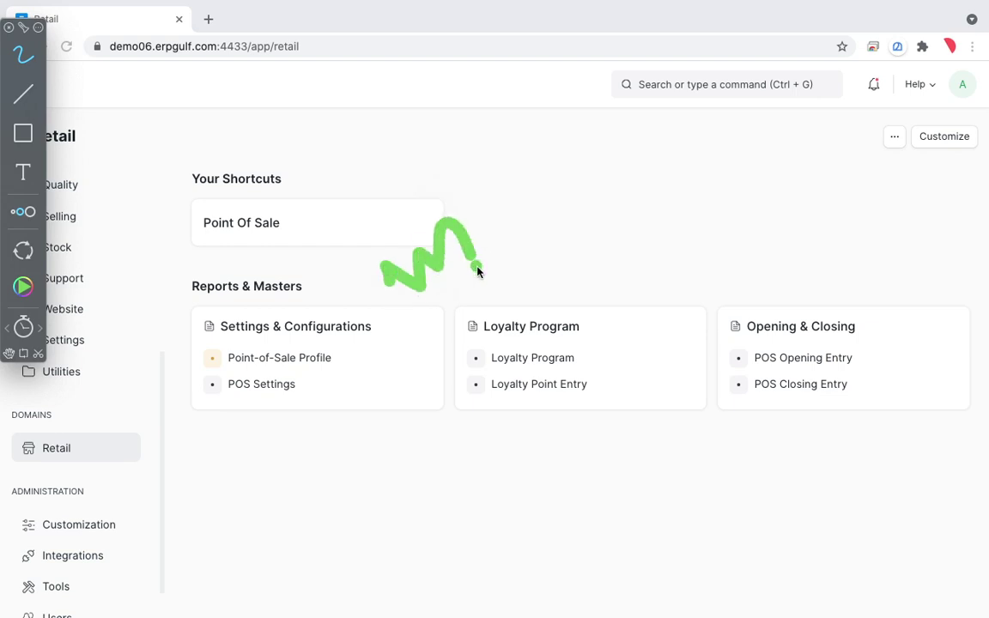
mouse_move(478, 271)
mouse_down()
mouse_move(514, 236)
mouse_move(634, 205)
mouse_up()
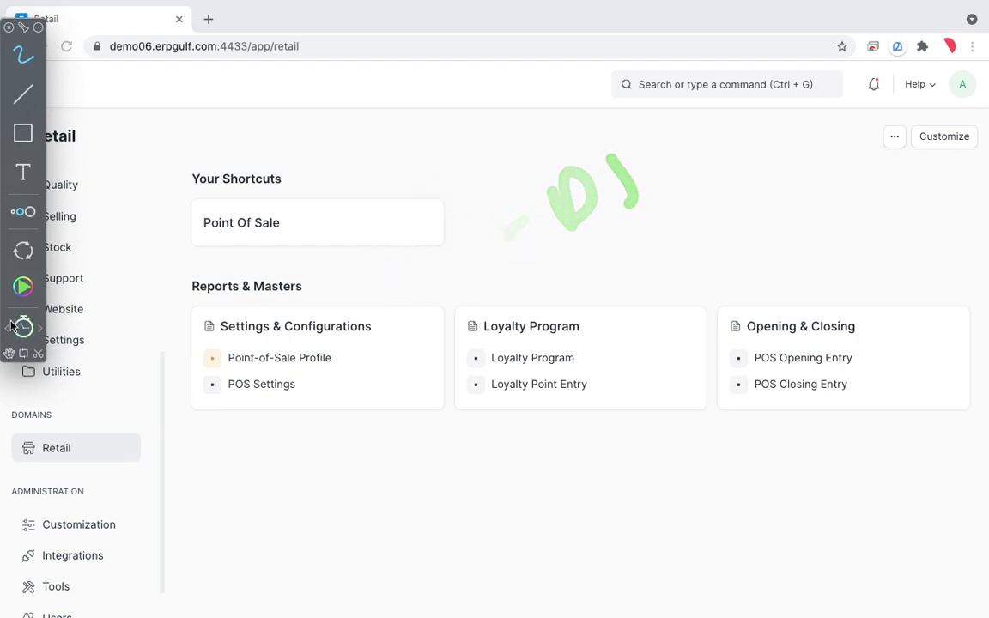
mouse_move(320, 296)
mouse_down()
mouse_move(347, 268)
mouse_move(411, 279)
mouse_up()
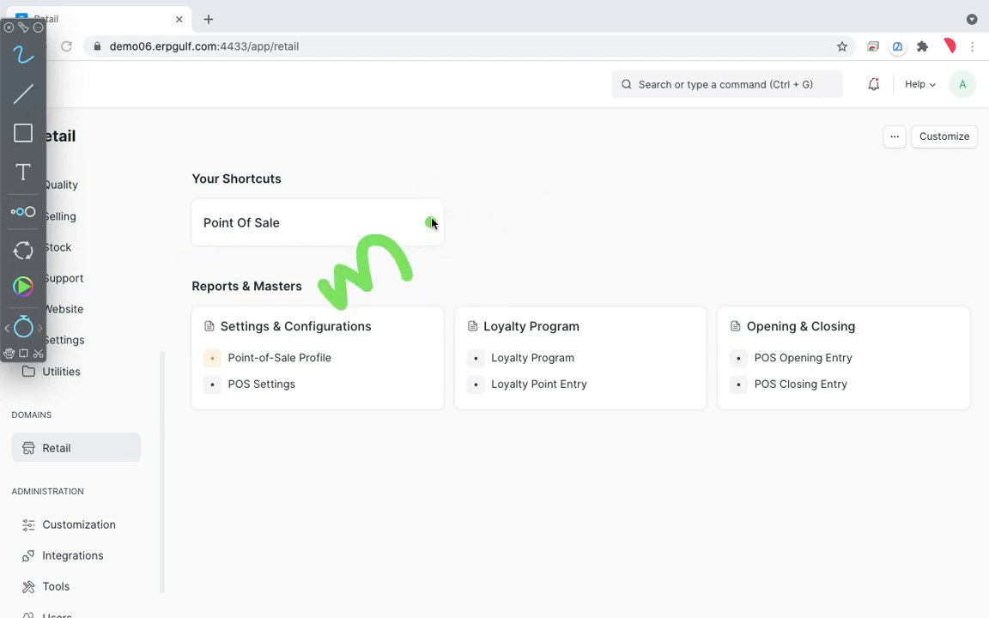
drag(432, 223, 465, 225)
mouse_move(513, 199)
mouse_down()
mouse_move(621, 151)
mouse_move(730, 128)
mouse_up()
mouse_move(471, 327)
mouse_down()
mouse_move(480, 399)
mouse_move(587, 290)
mouse_move(559, 331)
mouse_up()
drag(412, 509, 704, 316)
mouse_move(505, 524)
mouse_down()
mouse_move(514, 545)
mouse_move(560, 550)
mouse_move(579, 503)
mouse_move(651, 420)
mouse_move(731, 415)
mouse_move(749, 366)
mouse_up()
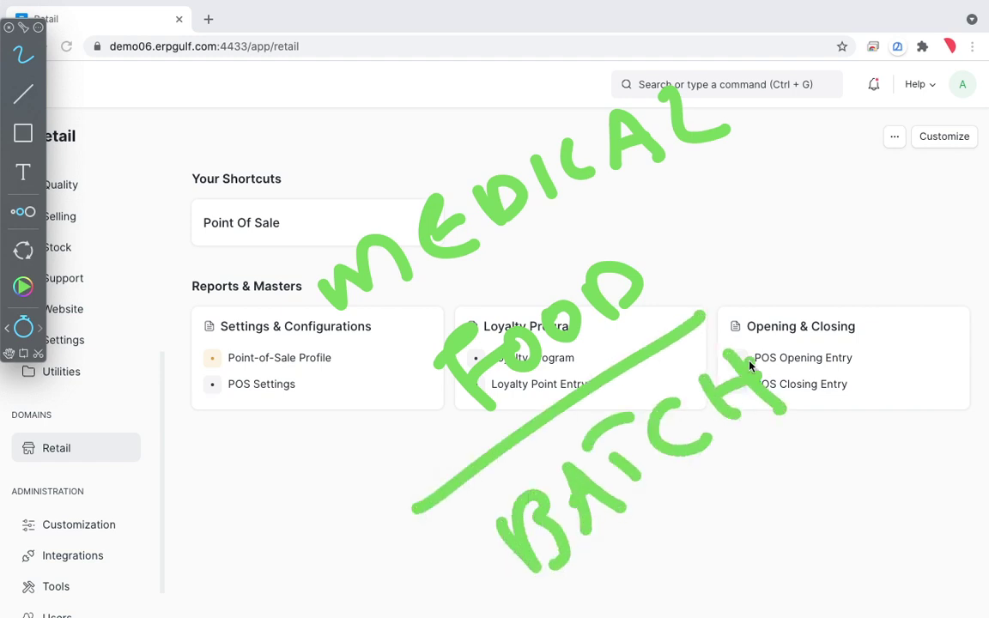
click(700, 371)
drag(545, 602, 864, 357)
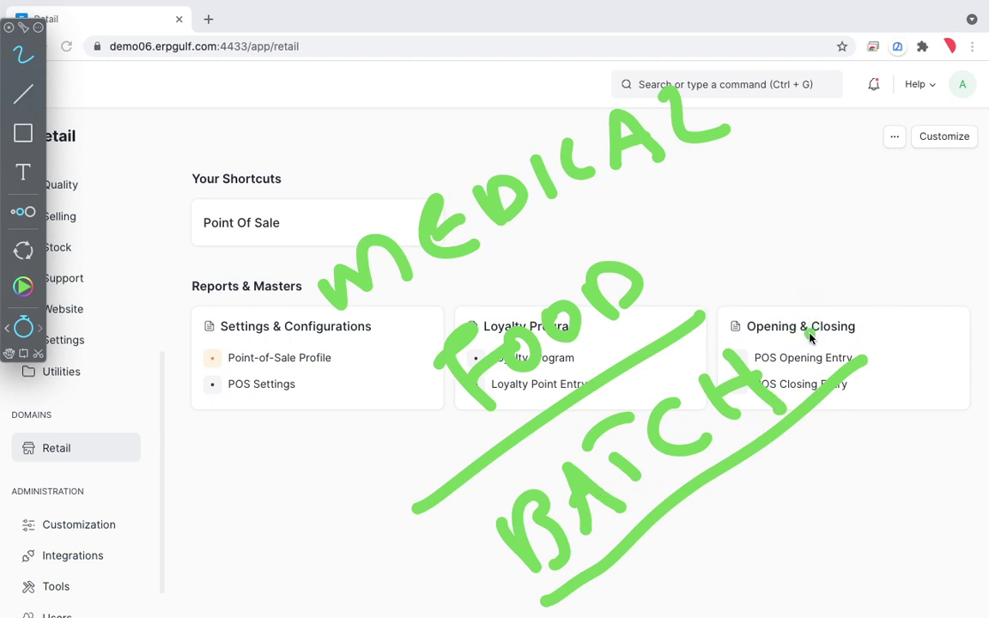
mouse_move(744, 99)
mouse_down()
mouse_move(799, 270)
mouse_move(855, 262)
mouse_up()
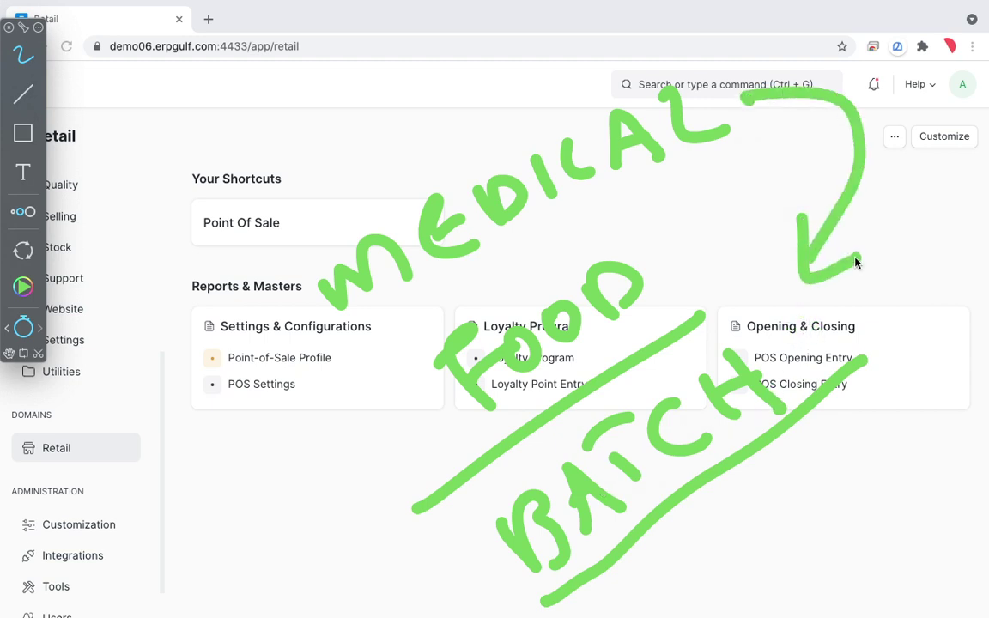
drag(745, 248, 752, 297)
drag(730, 267, 783, 261)
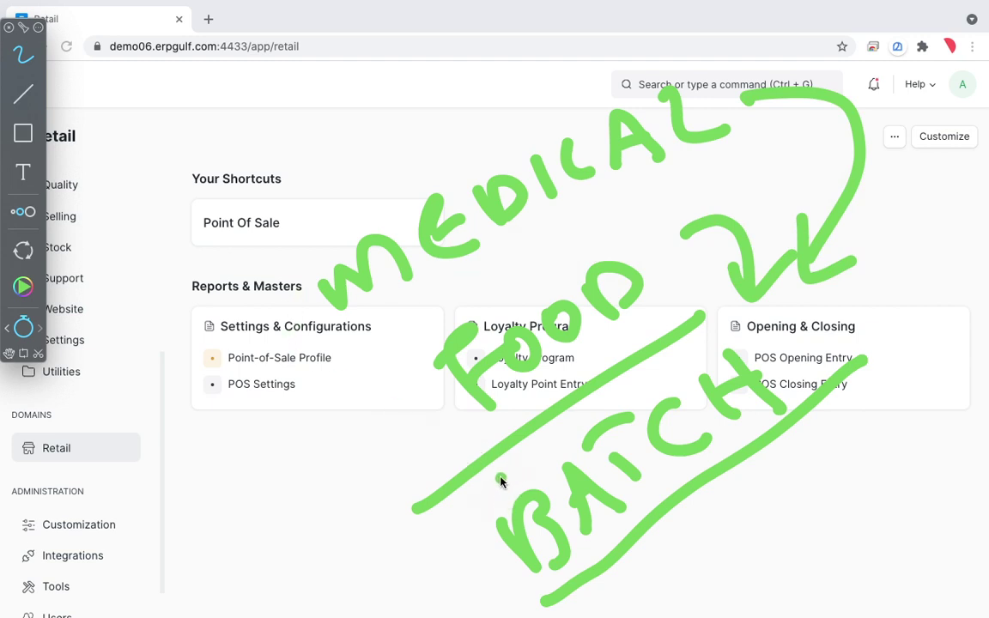
mouse_move(504, 470)
mouse_down()
mouse_move(464, 530)
mouse_move(546, 582)
mouse_up()
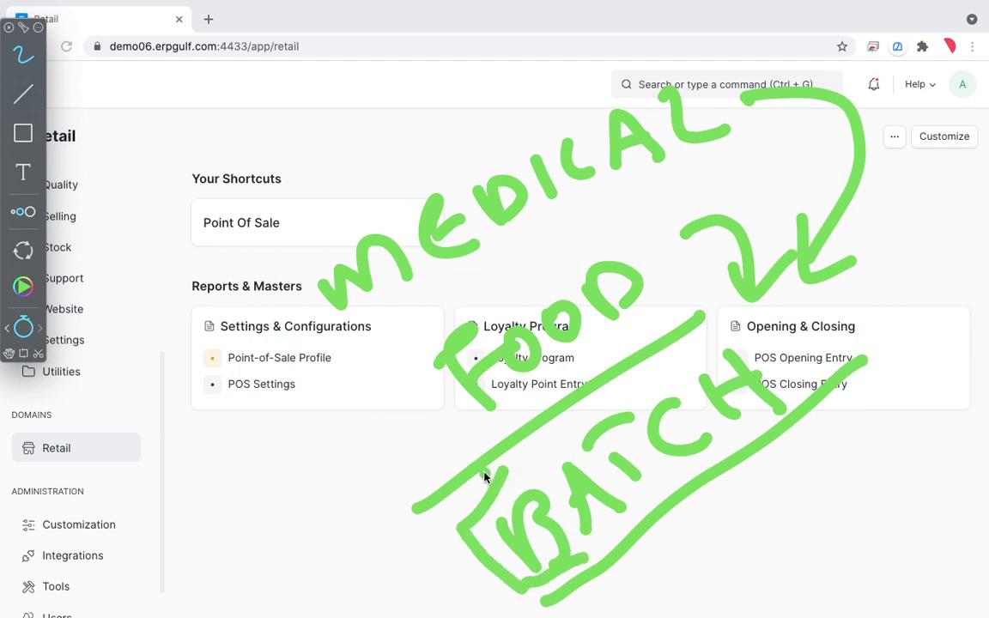
drag(484, 478, 507, 520)
click(692, 375)
click(23, 338)
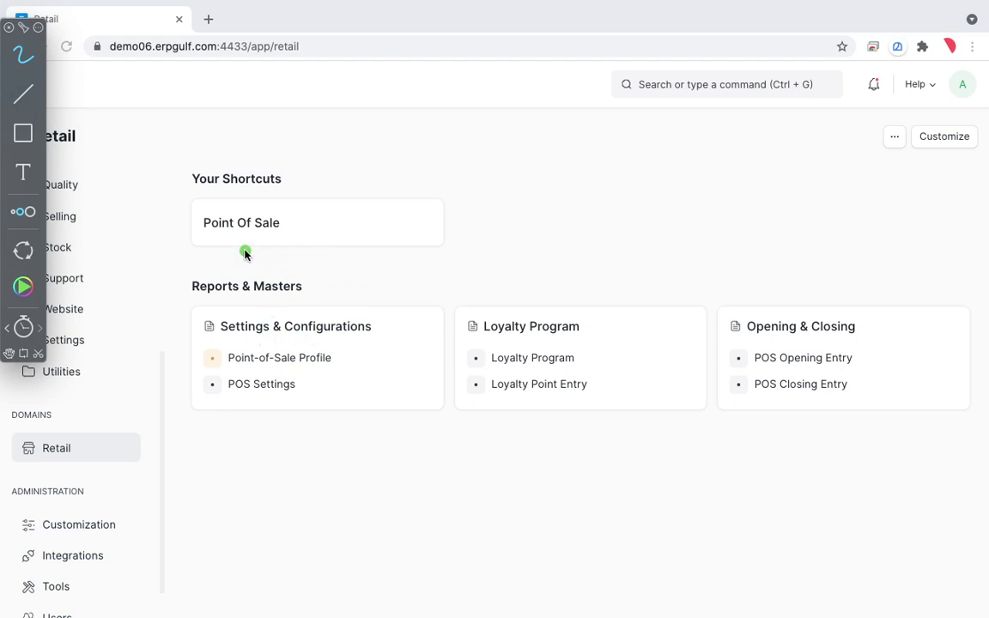
mouse_move(174, 153)
mouse_down()
mouse_move(185, 192)
mouse_move(247, 185)
mouse_move(219, 163)
mouse_move(222, 182)
mouse_up()
drag(273, 142, 271, 146)
drag(302, 115, 290, 172)
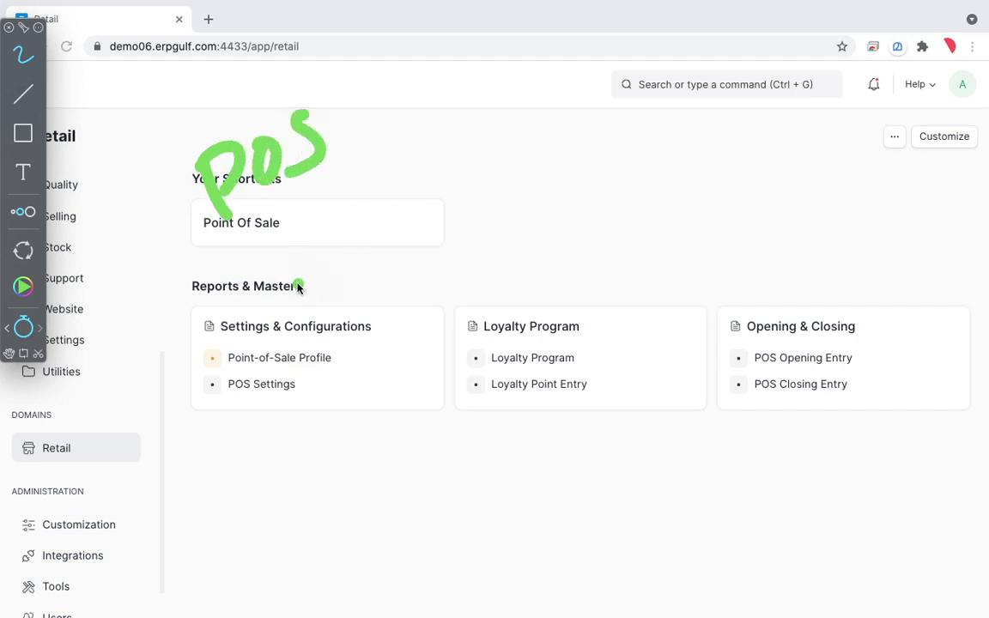
drag(276, 250, 288, 310)
mouse_move(321, 290)
mouse_down()
mouse_move(314, 233)
mouse_move(366, 249)
mouse_move(378, 176)
mouse_move(475, 210)
mouse_move(522, 184)
mouse_up()
mouse_move(567, 159)
mouse_down()
mouse_move(687, 81)
mouse_move(745, 127)
mouse_up()
mouse_move(329, 356)
mouse_down()
mouse_move(331, 382)
mouse_move(388, 305)
mouse_move(411, 313)
mouse_move(495, 290)
mouse_move(563, 244)
mouse_move(678, 214)
mouse_move(703, 168)
mouse_move(692, 190)
mouse_up()
drag(707, 165, 726, 214)
drag(747, 196, 746, 157)
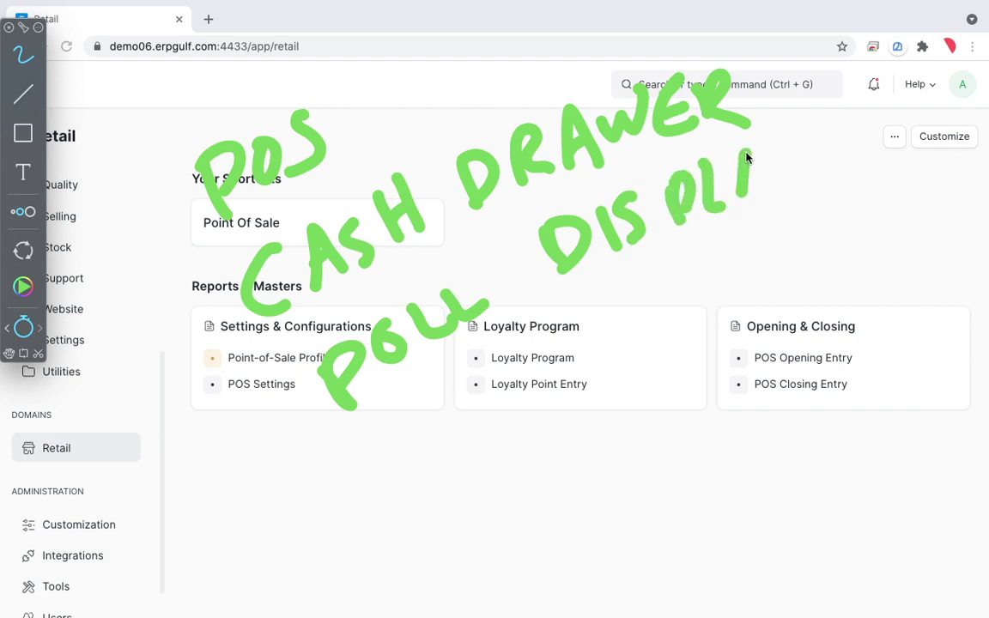
drag(806, 168, 820, 208)
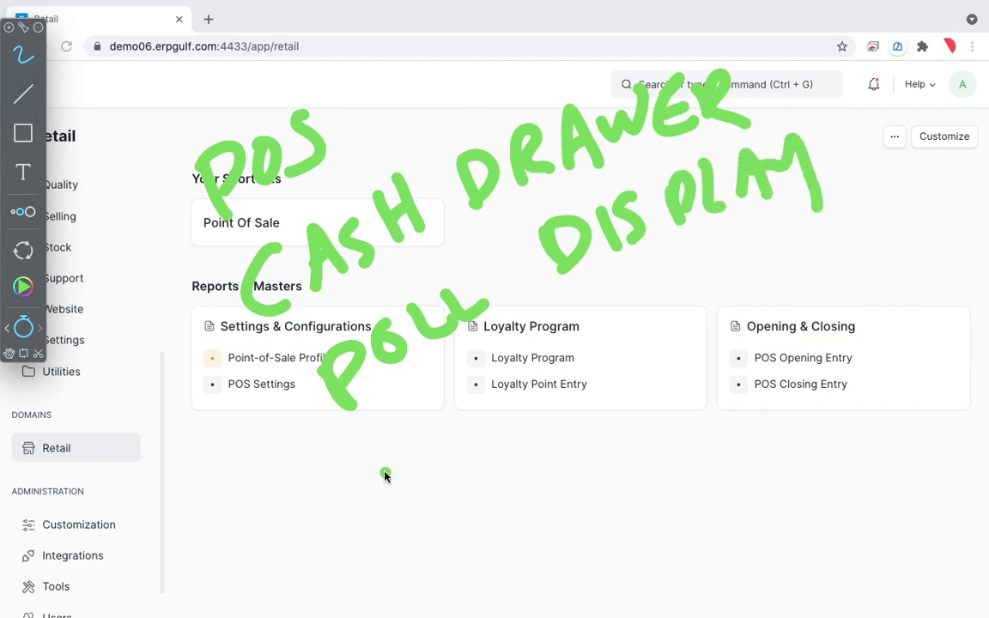
mouse_move(385, 476)
mouse_down()
mouse_move(399, 497)
mouse_move(424, 460)
mouse_move(466, 433)
mouse_move(516, 371)
mouse_move(545, 297)
mouse_move(576, 329)
mouse_move(611, 316)
mouse_move(702, 324)
mouse_up()
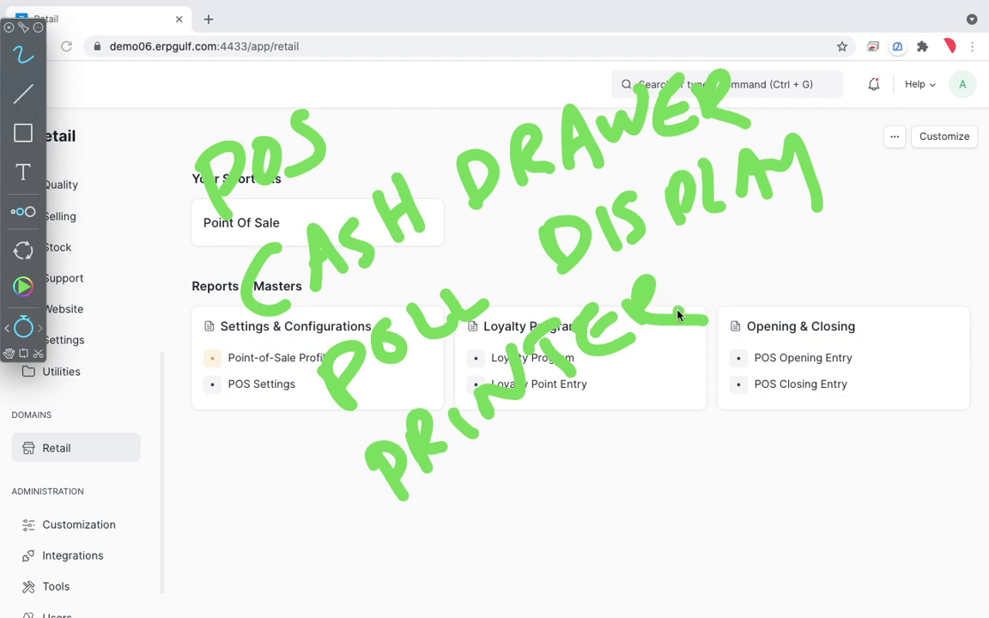
key(Escape)
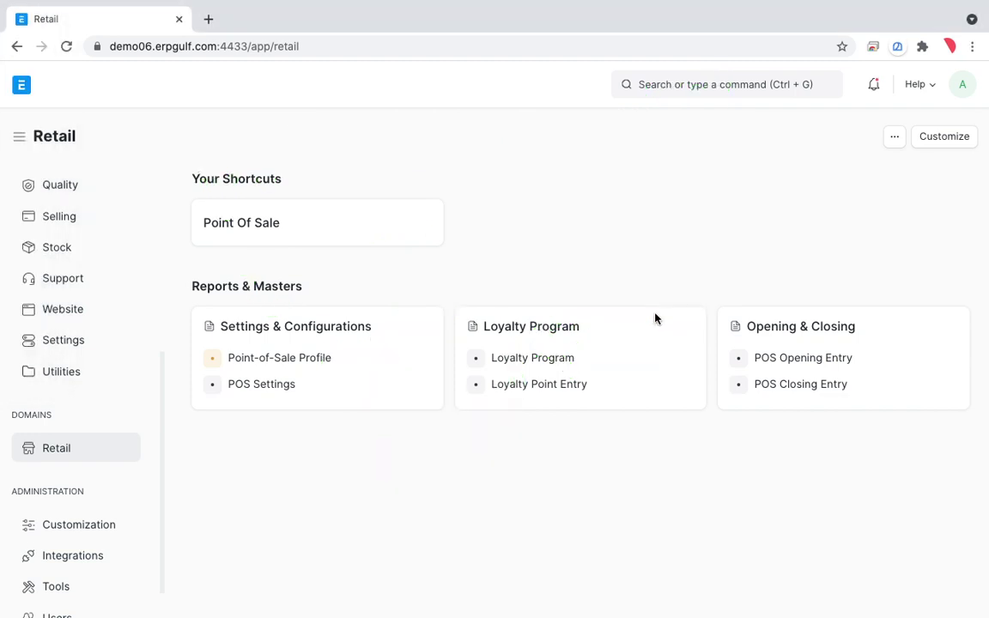
Search Google for 'pos machine' in a new browser tab
click(207, 19)
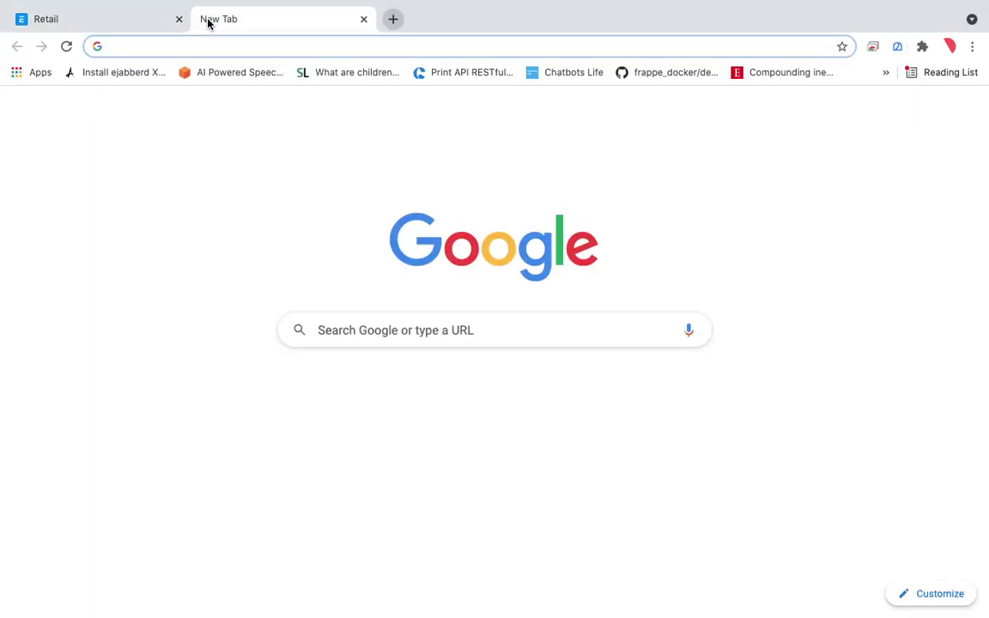
text(pos mach)
key(Return)
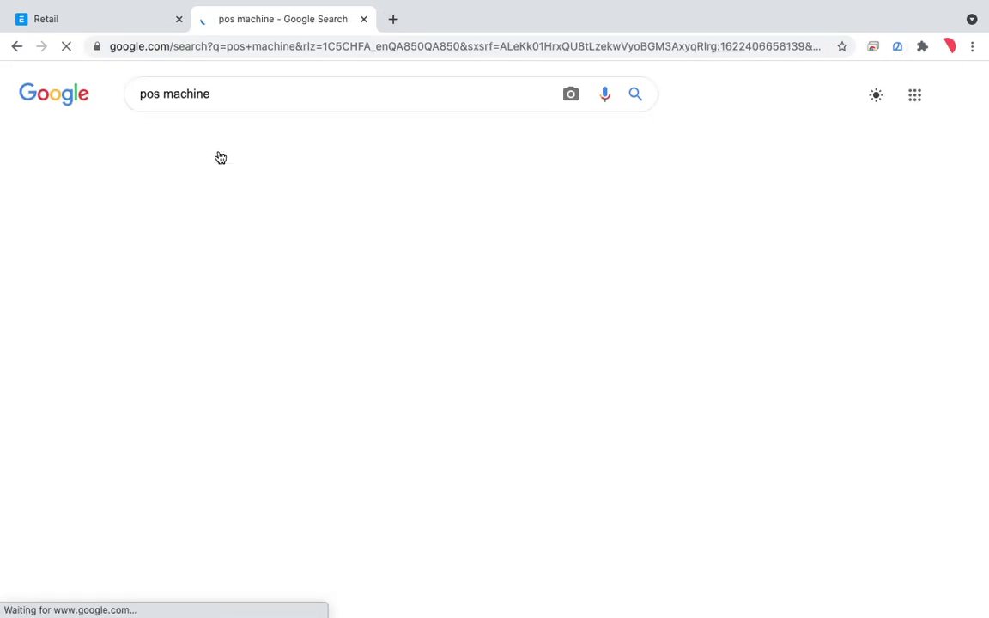
Open the Retail POS System image result's product page on posprofits.com
scroll(399, 336, down, 5)
scroll(399, 336, down, 10)
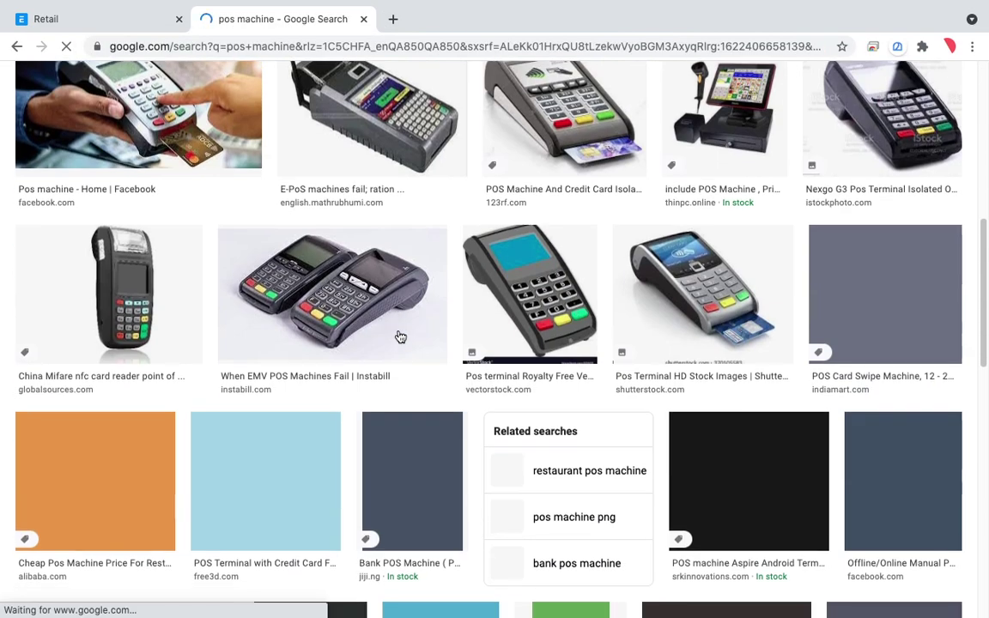
scroll(400, 336, down, 3)
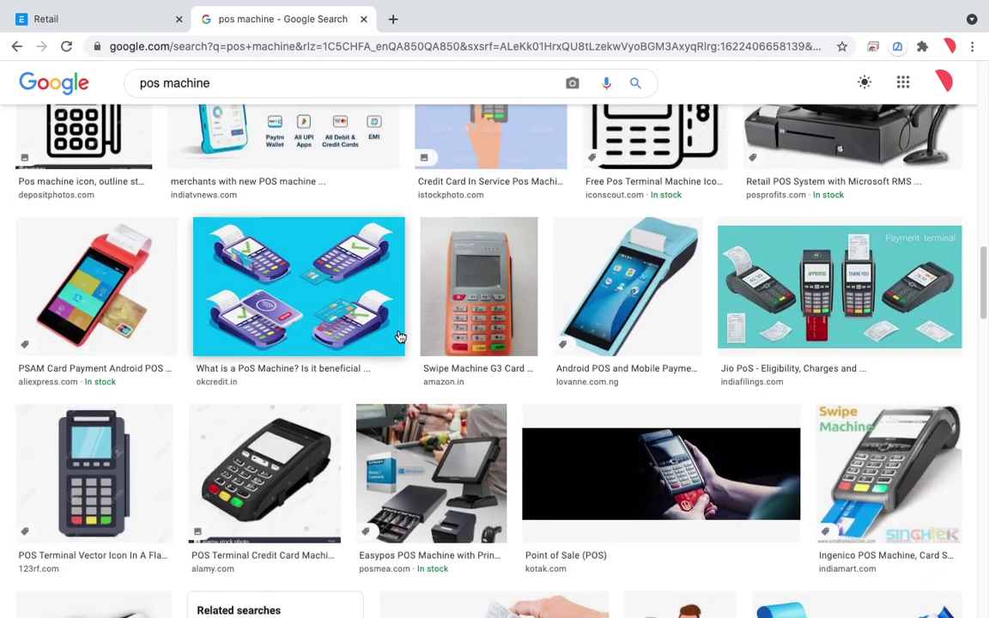
scroll(400, 337, up, 3)
click(890, 227)
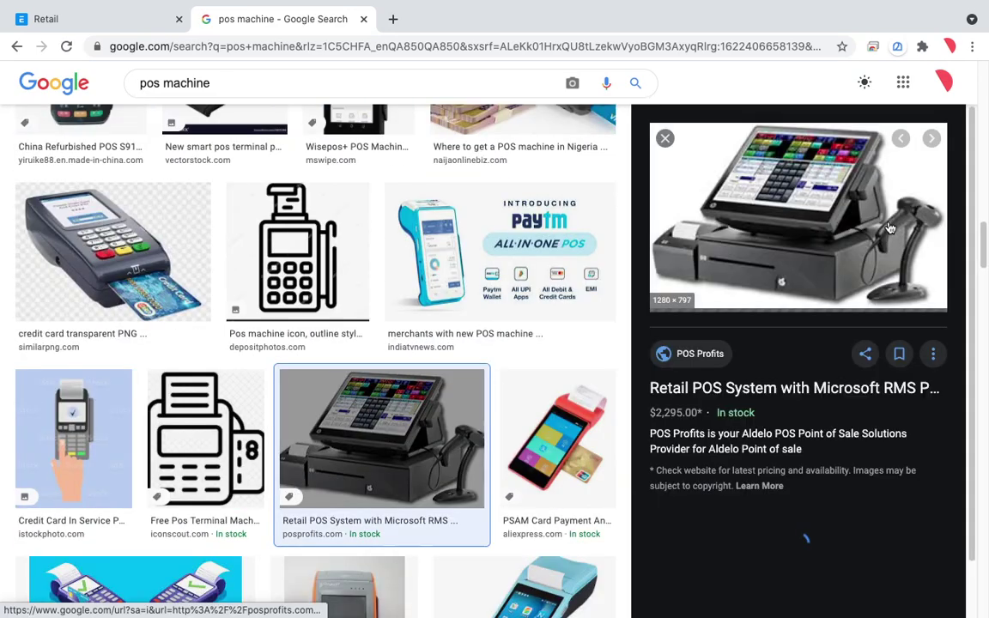
click(745, 275)
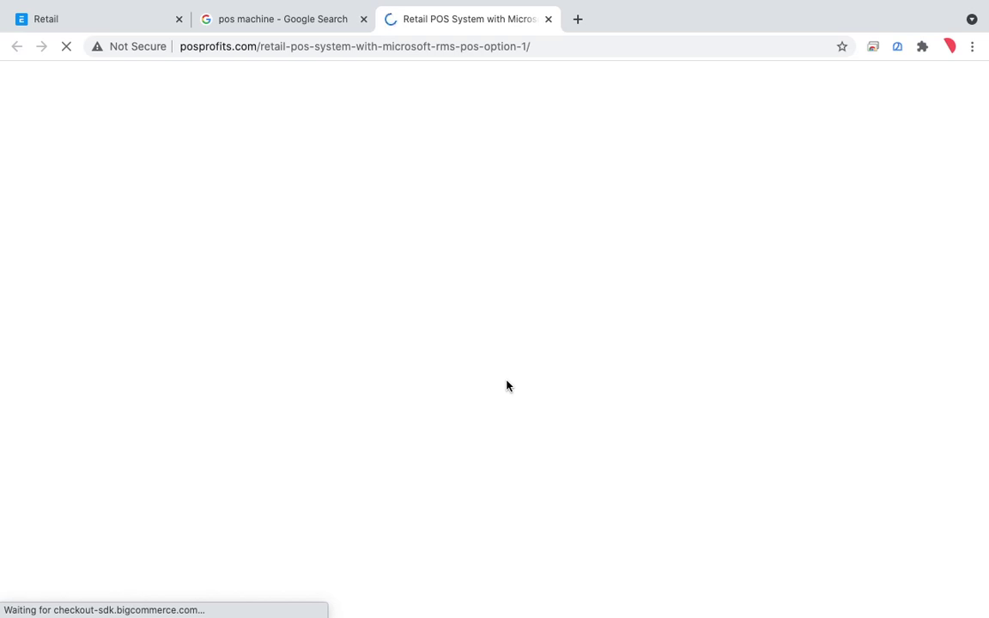
Circle the receipt printer, barcode scanner and touchscreen in the product photo
scroll(508, 386, down, 1)
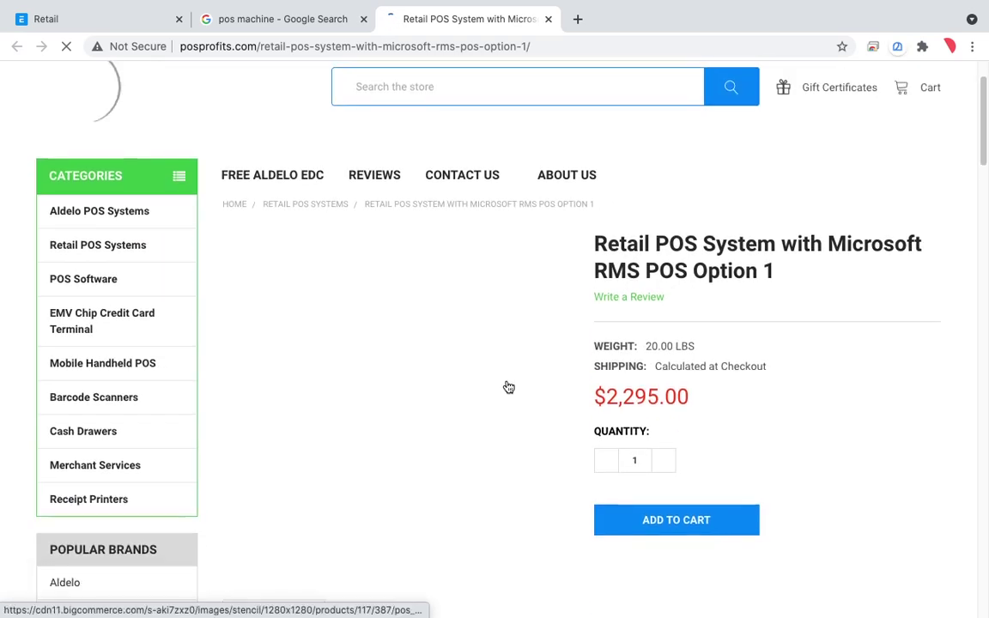
scroll(508, 386, down, 1)
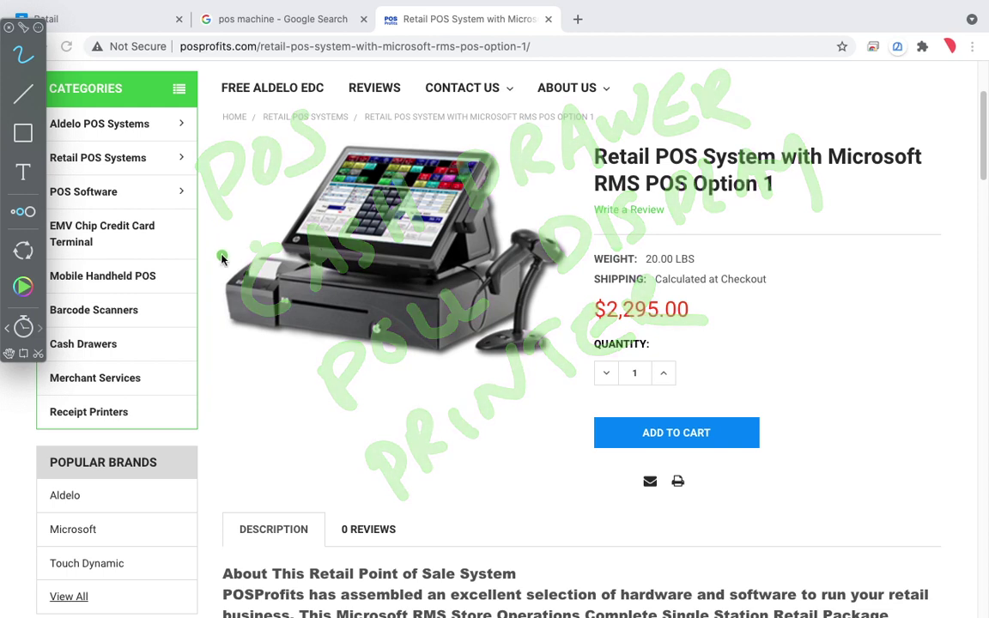
drag(247, 230, 217, 271)
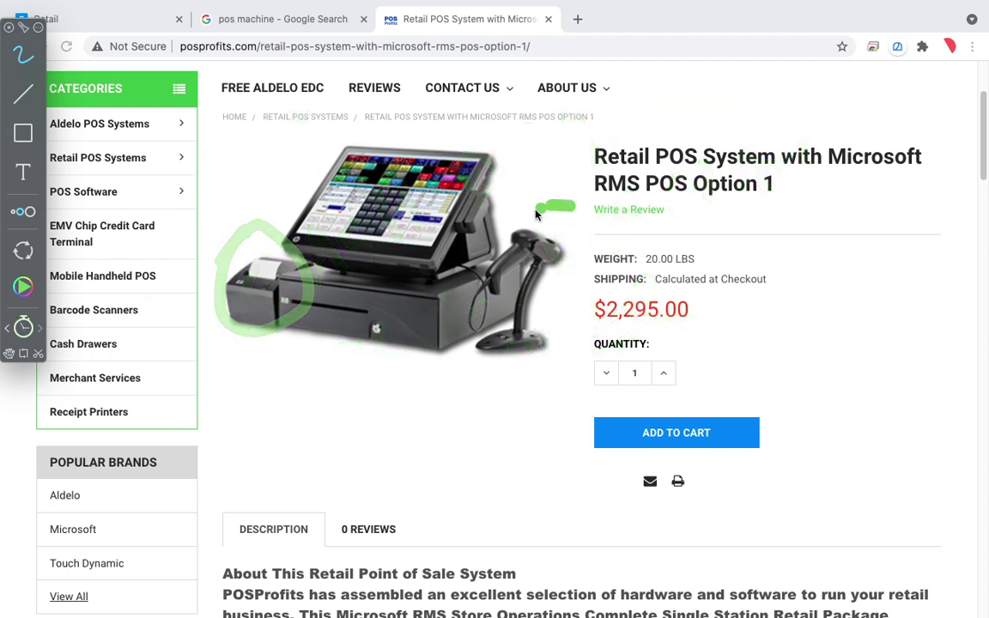
mouse_move(573, 205)
mouse_down()
mouse_move(506, 370)
mouse_move(617, 233)
mouse_up()
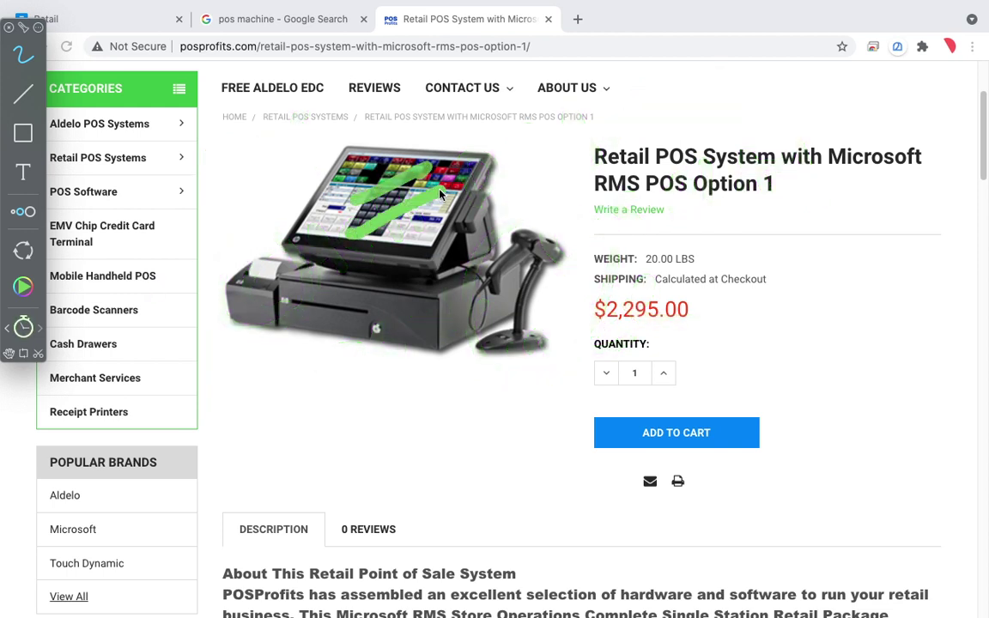
mouse_move(376, 153)
mouse_down()
mouse_move(311, 194)
mouse_move(361, 138)
mouse_move(310, 157)
mouse_up()
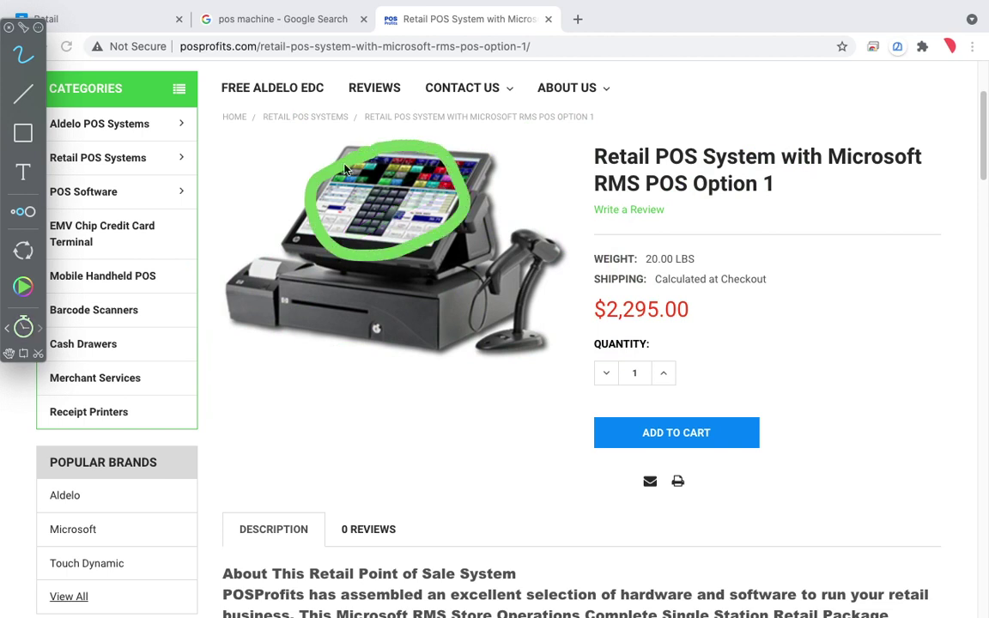
drag(344, 318, 408, 296)
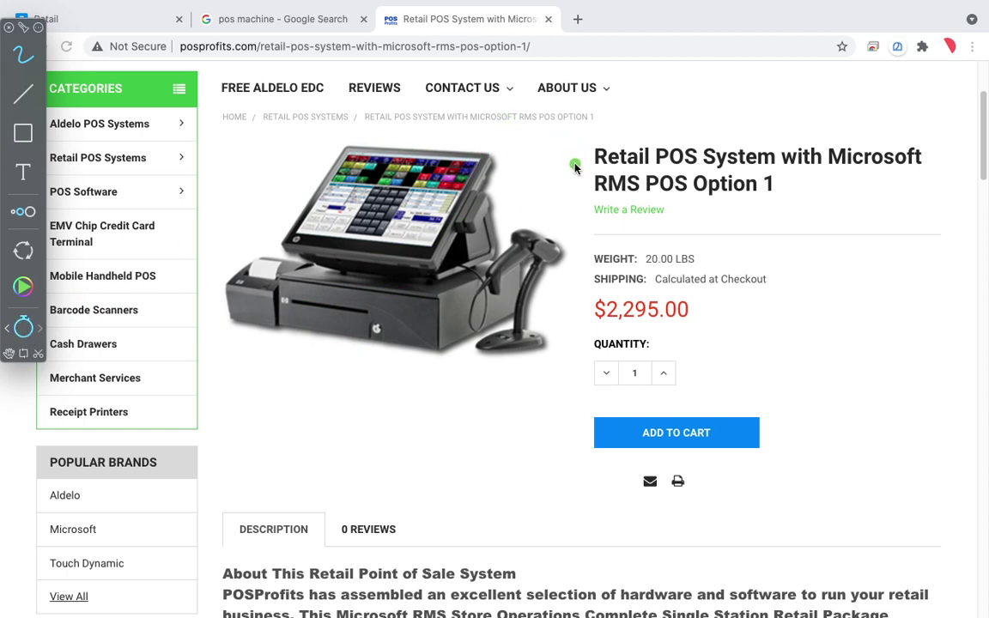
Mark up the product title with lines, an arrow and a handwritten label
drag(583, 157, 578, 362)
drag(522, 149, 668, 150)
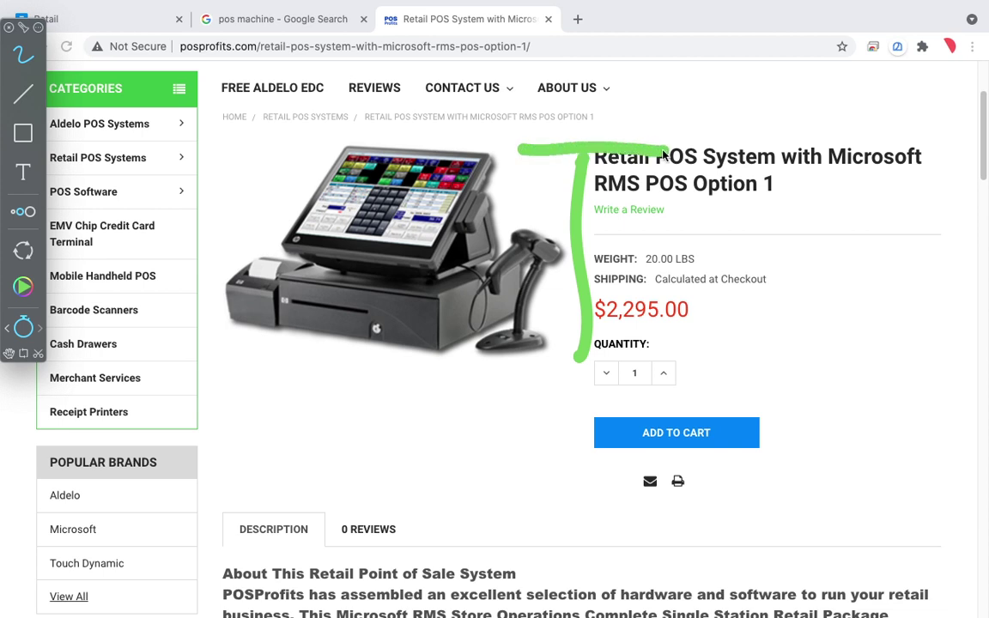
mouse_move(533, 190)
mouse_down()
mouse_move(611, 186)
mouse_move(668, 142)
mouse_move(668, 182)
mouse_up()
mouse_move(588, 346)
mouse_down()
mouse_move(530, 313)
mouse_move(494, 320)
mouse_up()
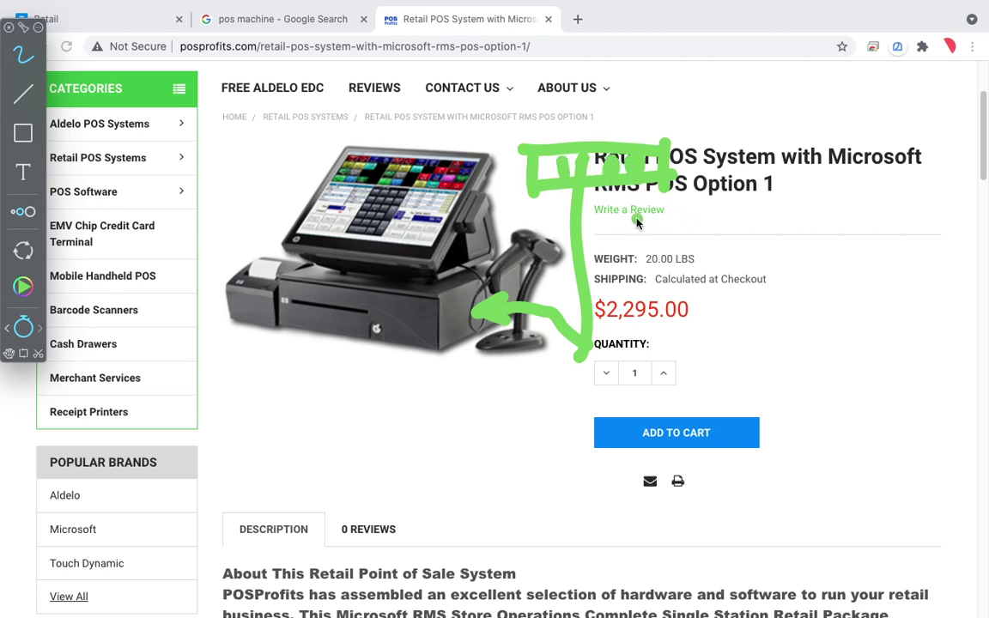
drag(636, 216, 638, 244)
drag(693, 199, 728, 196)
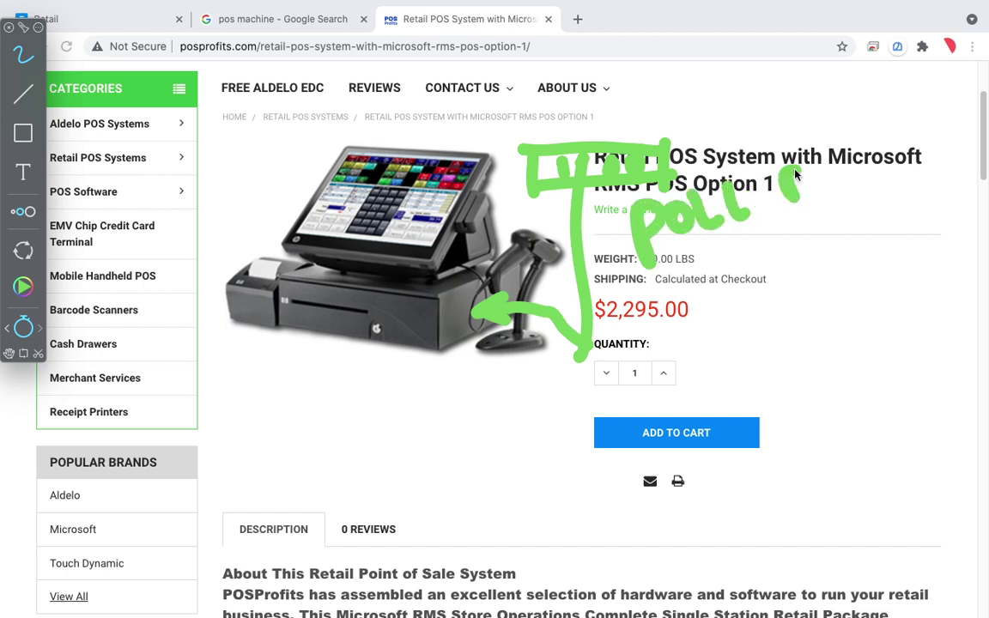
drag(838, 164, 933, 160)
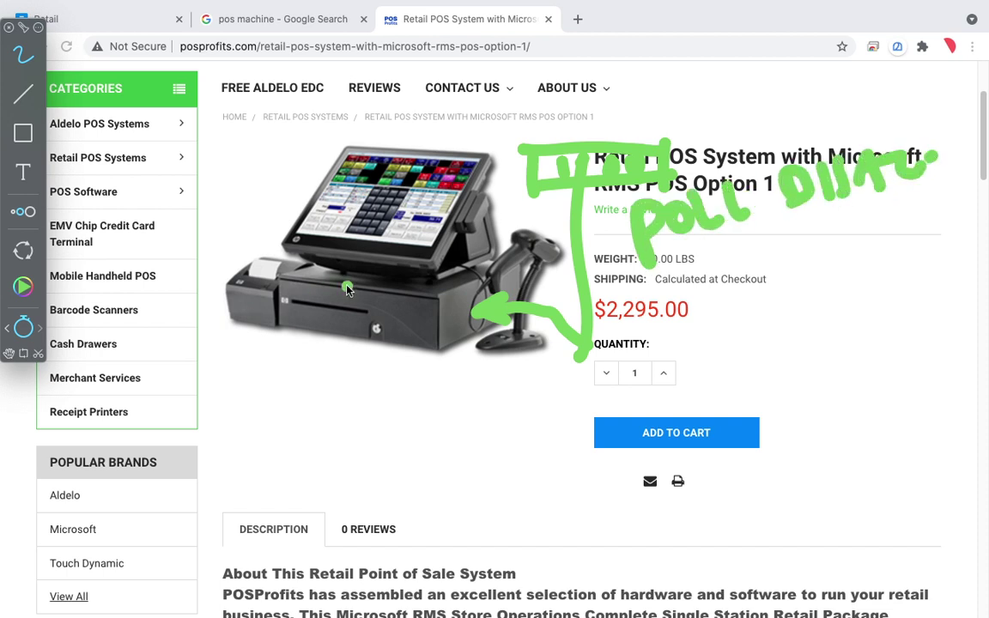
Circle the printer, scanner, cash drawer lock and keypad, then clear drawings and return to ERPNext Retail
drag(255, 328, 260, 244)
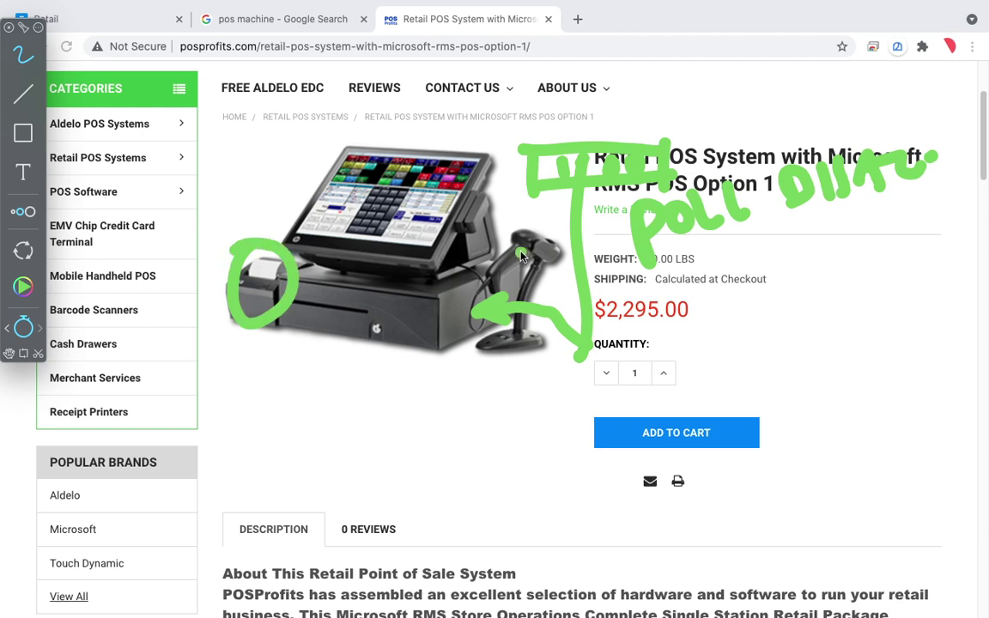
mouse_move(531, 213)
mouse_down()
mouse_move(487, 320)
mouse_move(534, 215)
mouse_up()
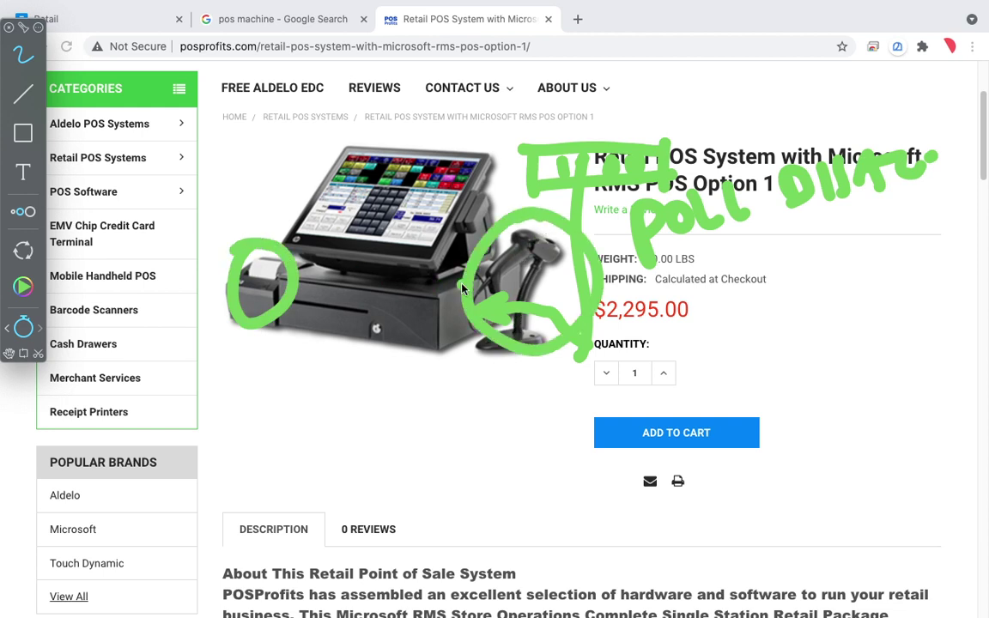
drag(412, 296, 404, 292)
drag(421, 158, 404, 150)
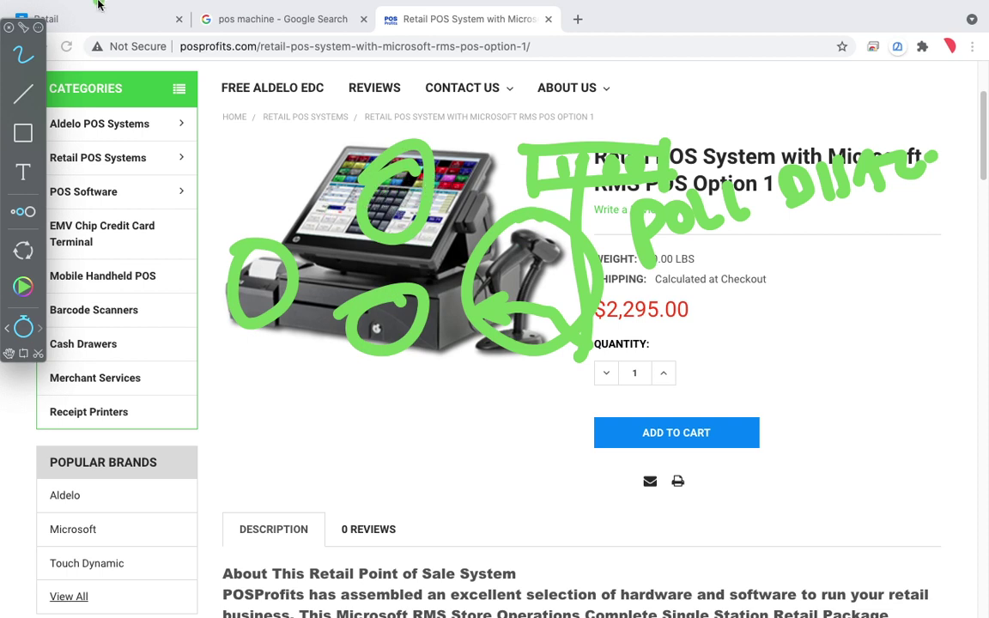
key(Escape)
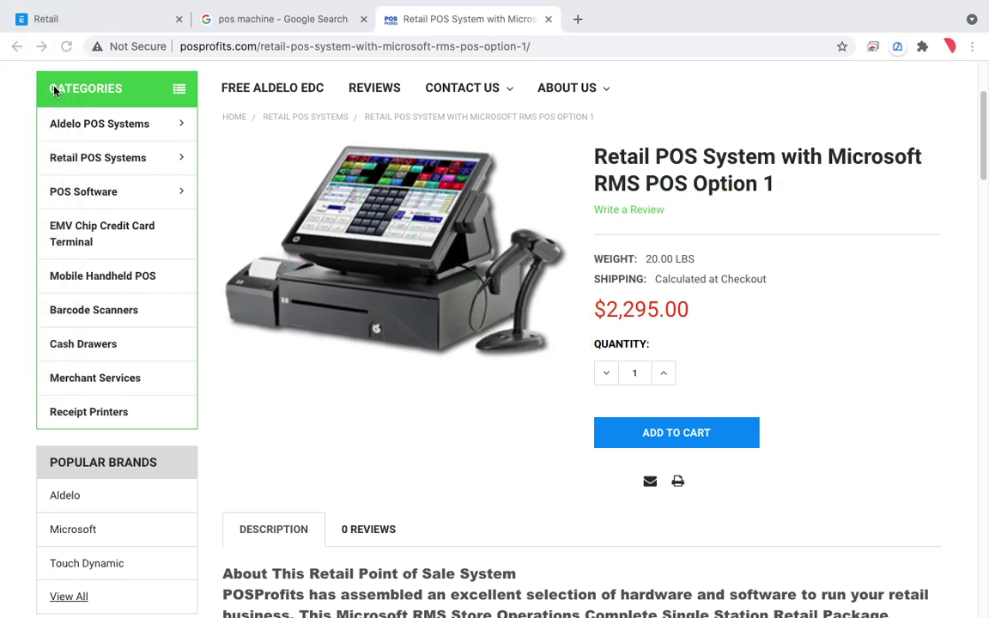
click(60, 29)
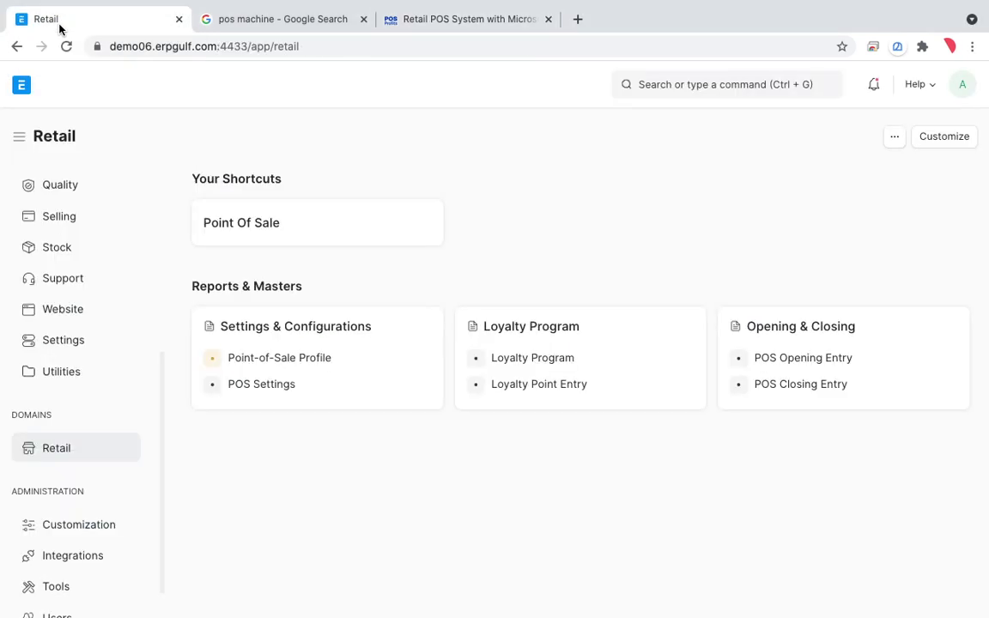
Open Point of Sale for Profile-01 and circle the Cement, Iphone, Panadol Exta, PEN and Pencil items
click(265, 216)
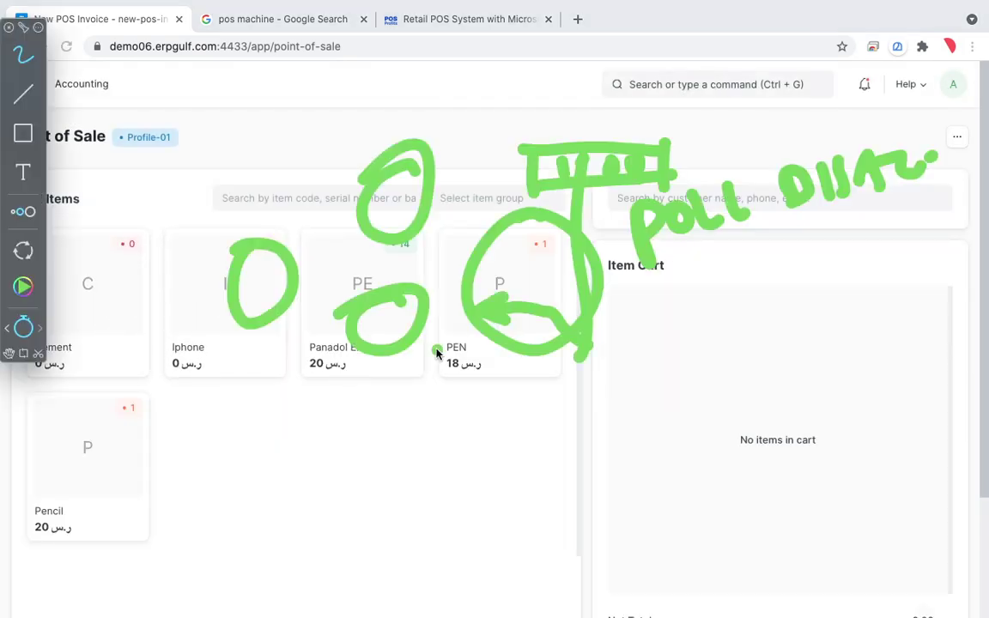
click(26, 333)
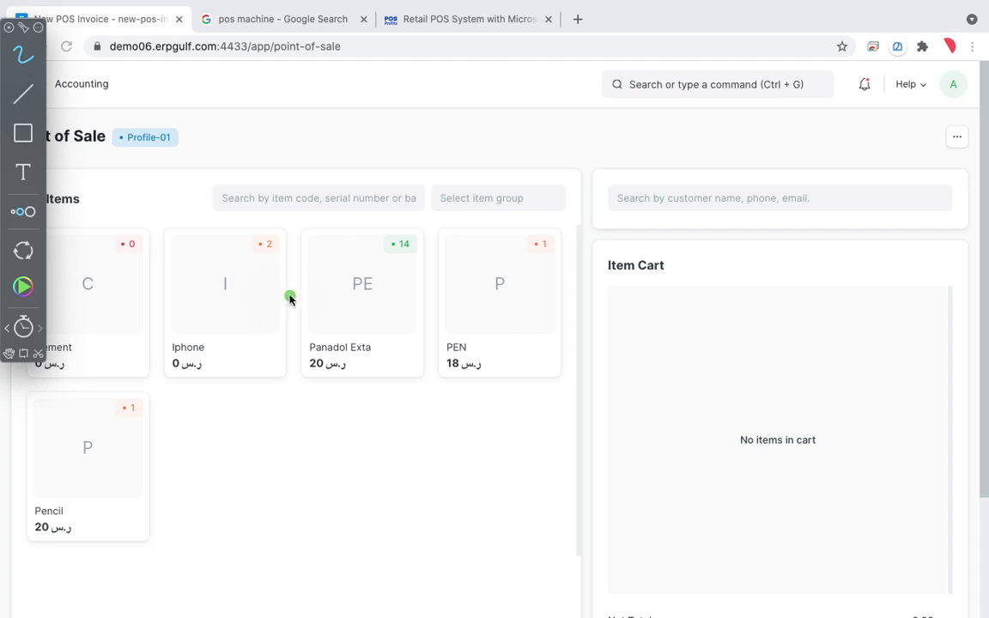
drag(102, 255, 105, 258)
drag(210, 227, 243, 250)
drag(342, 241, 339, 285)
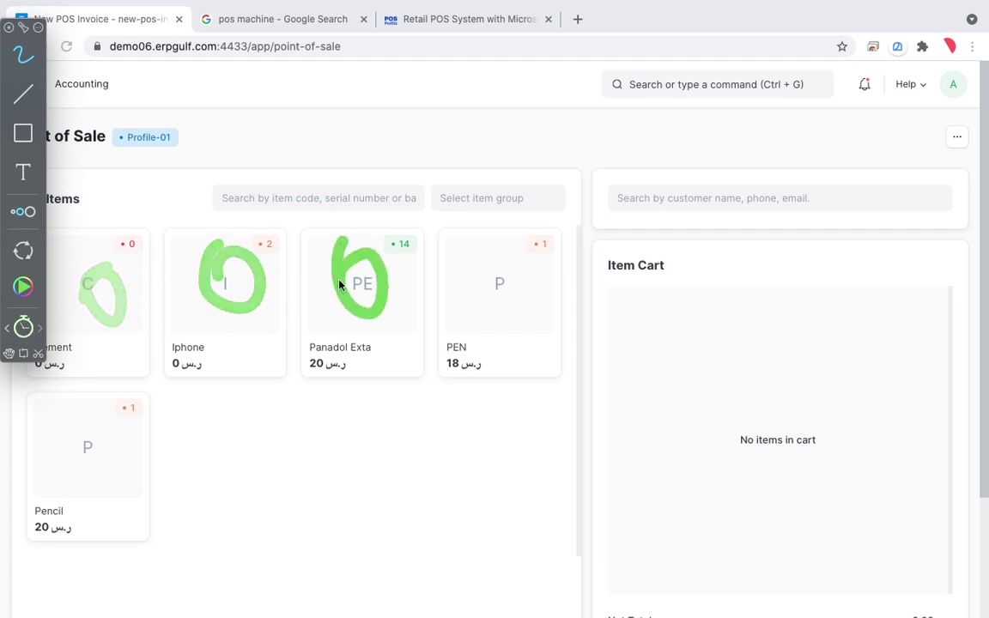
drag(485, 225, 477, 284)
mouse_move(121, 398)
mouse_down()
mouse_move(84, 441)
mouse_move(95, 459)
mouse_up()
click(188, 406)
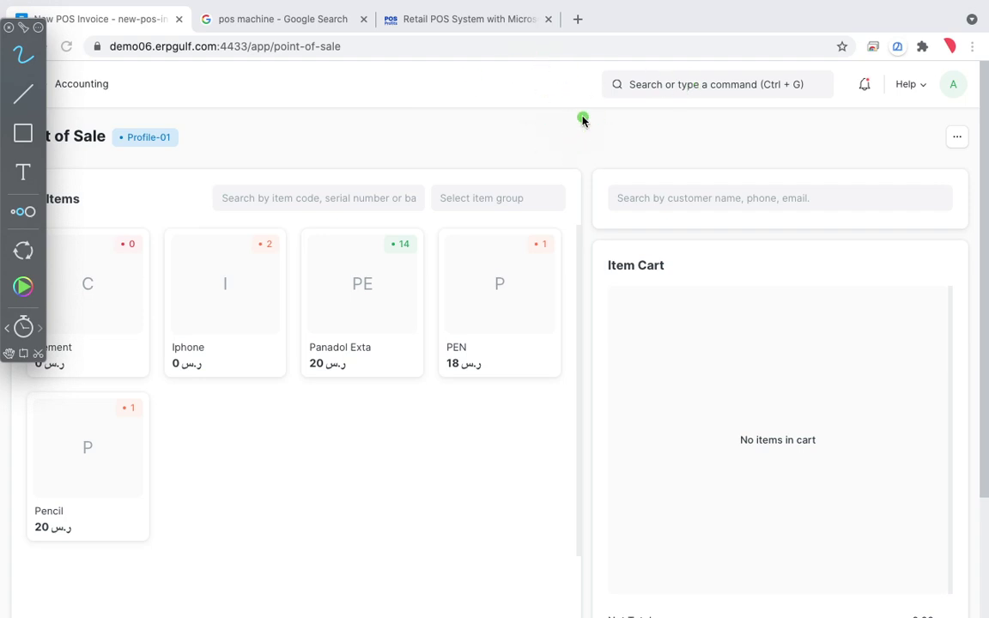
key(Escape)
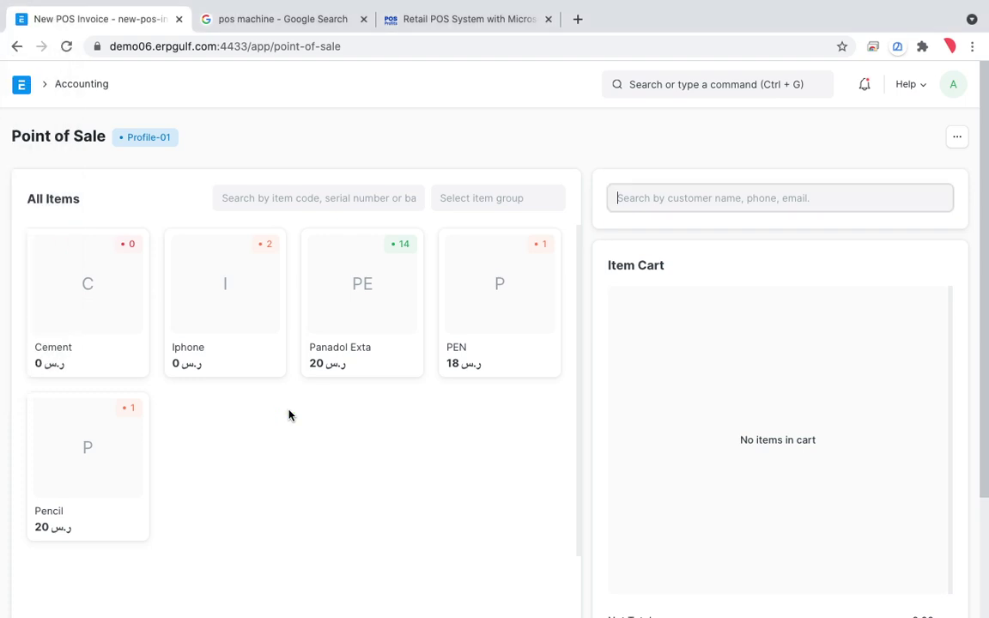
Type 'pos' in the search bar, then bring the Reddit browser window to the front
click(680, 84)
text(pos)
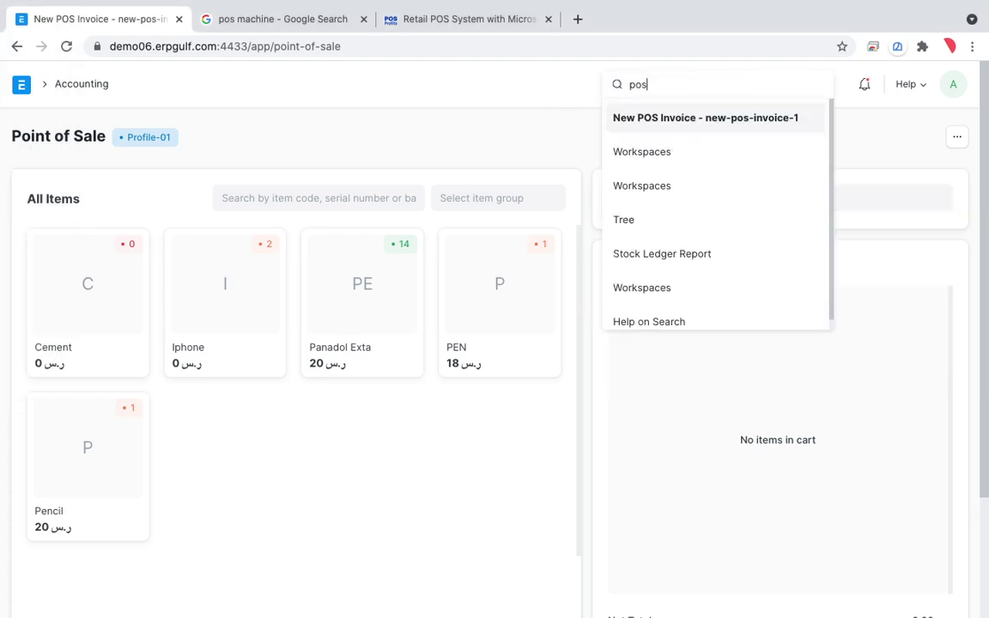
mouse_move(471, 8)
click(426, 8)
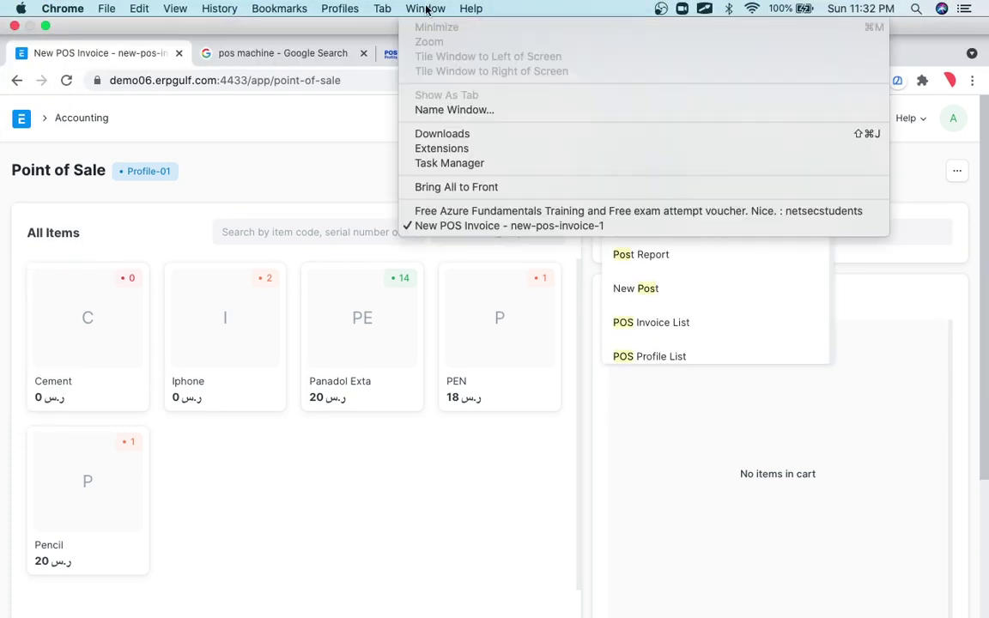
click(462, 214)
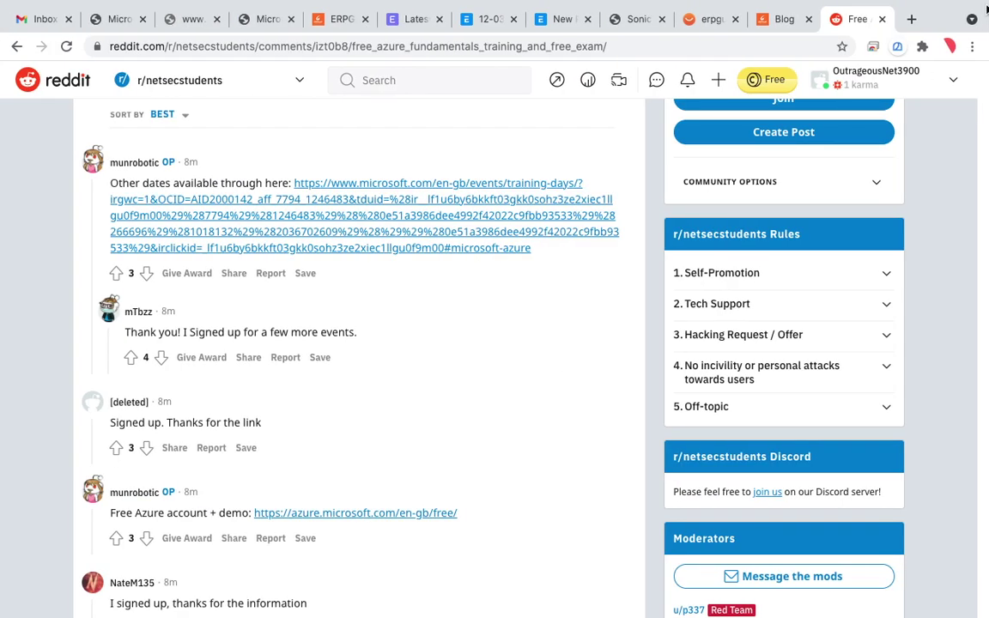
Load writer4.claudion.com:4433 in a new tab and switch to the Desk
click(911, 19)
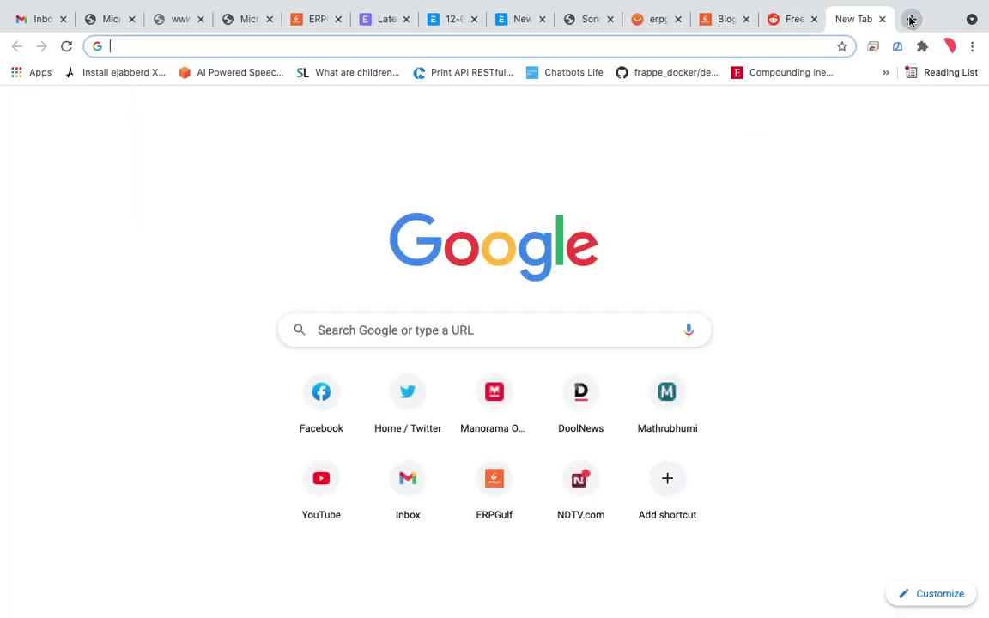
text(wri)
key(Return)
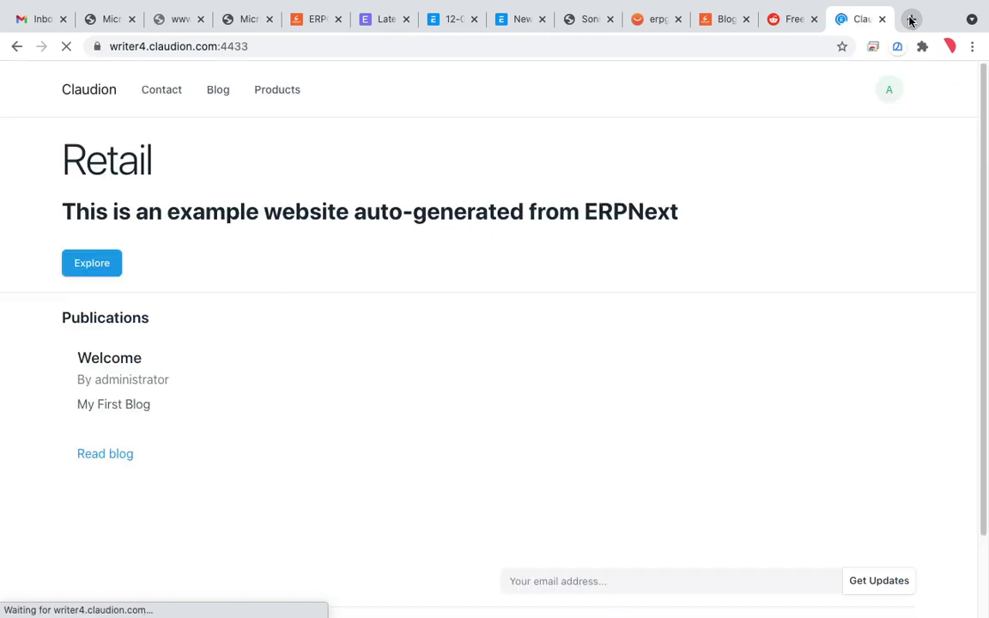
click(891, 92)
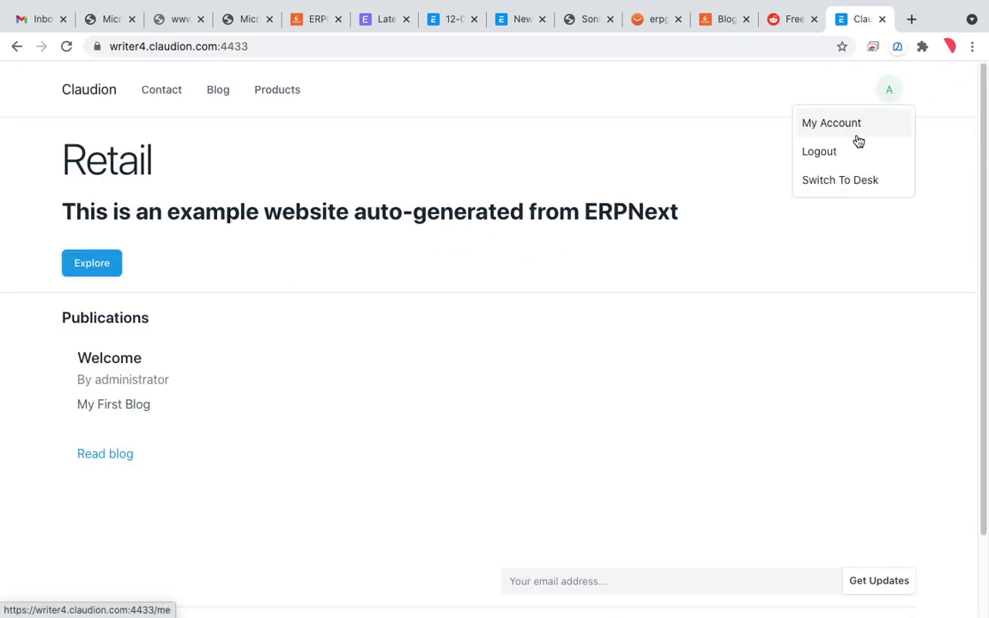
click(832, 182)
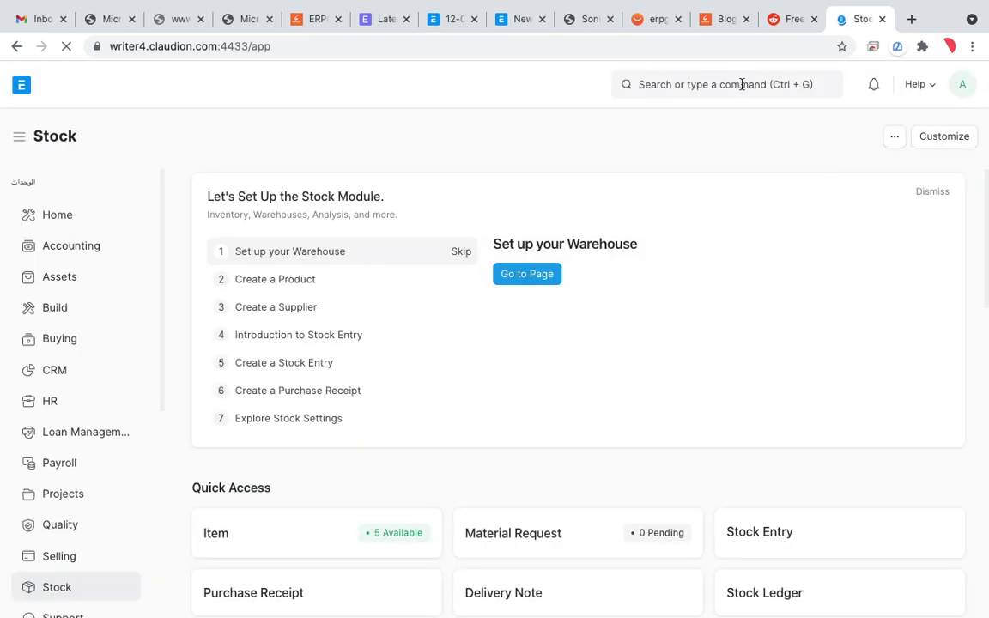
Search the awesome bar for 'awe' and open POS Awesome
click(739, 84)
text(pos)
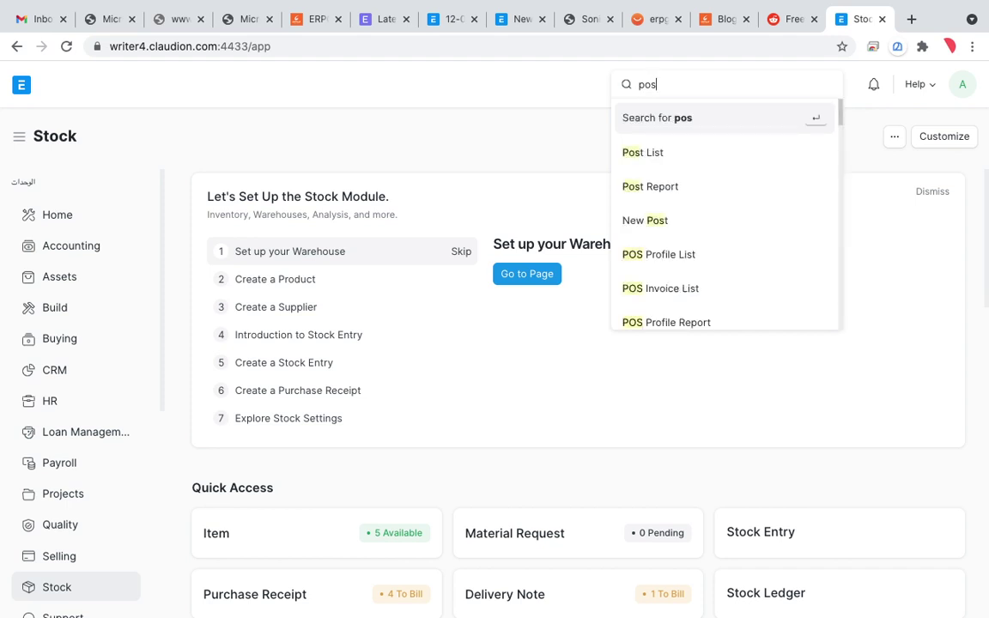
key(BackSpace)
key(BackSpace)
key(BackSpace)
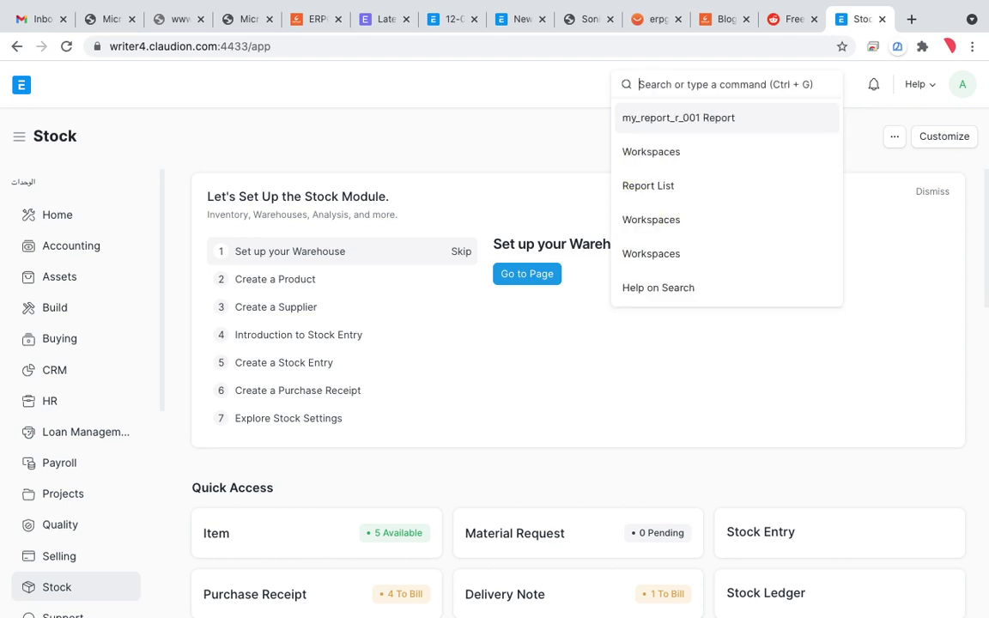
text(asw)
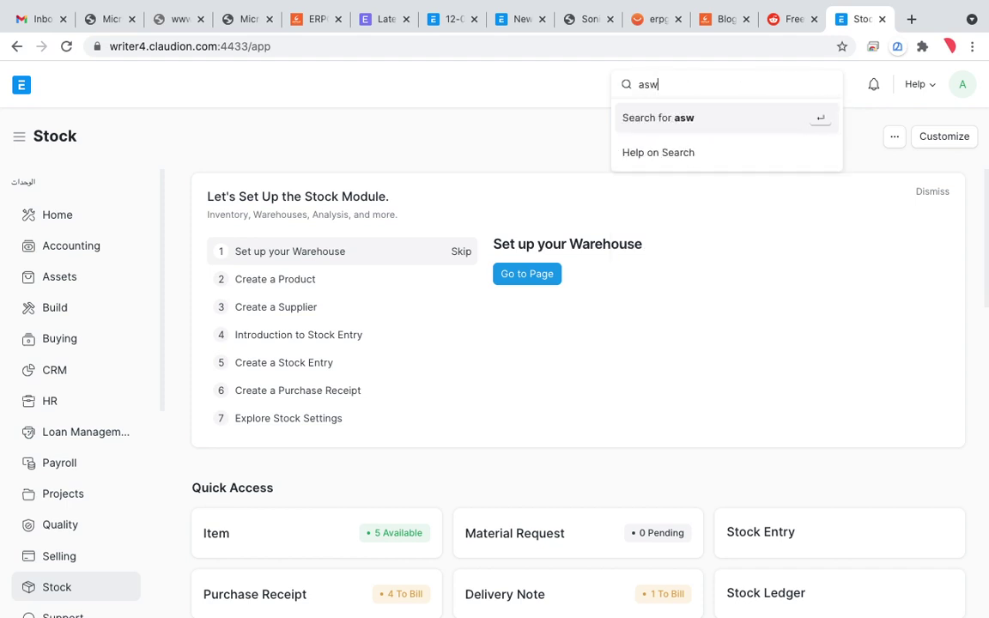
key(BackSpace)
text(es)
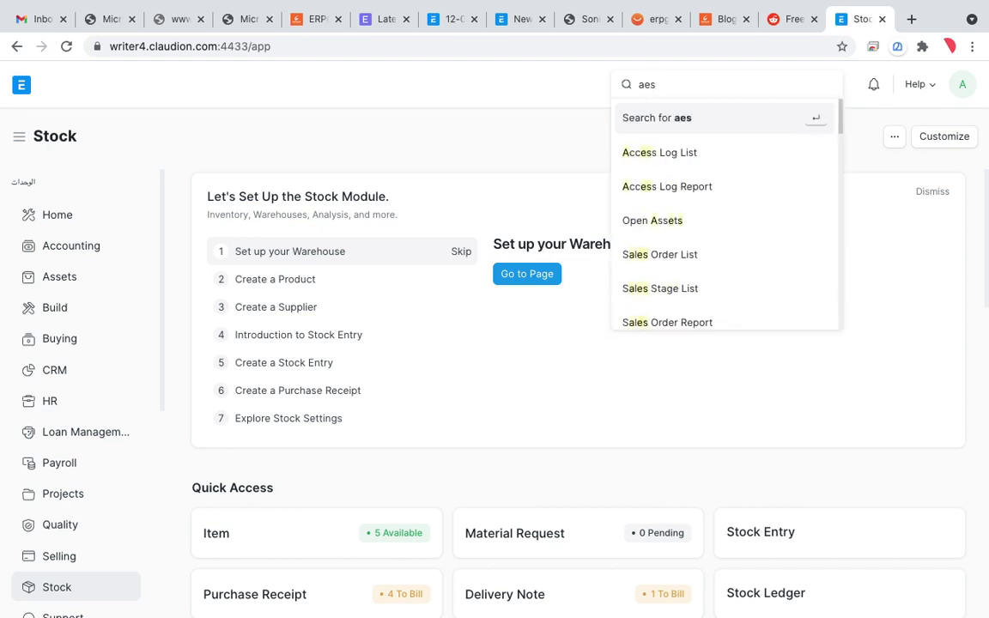
text(s)
key(BackSpace)
key(BackSpace)
key(BackSpace)
text(ws)
key(BackSpace)
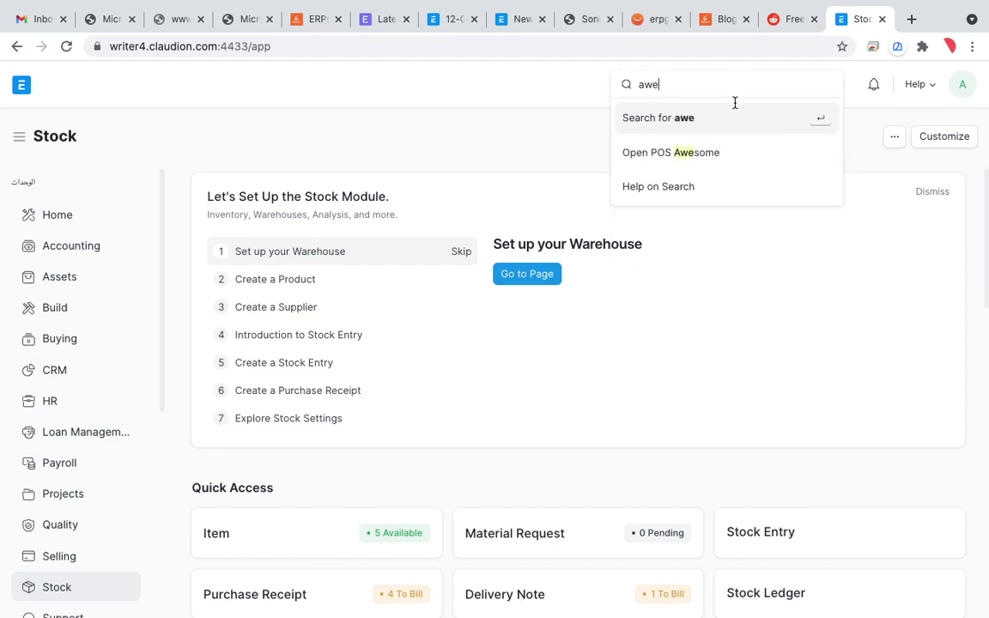
click(731, 157)
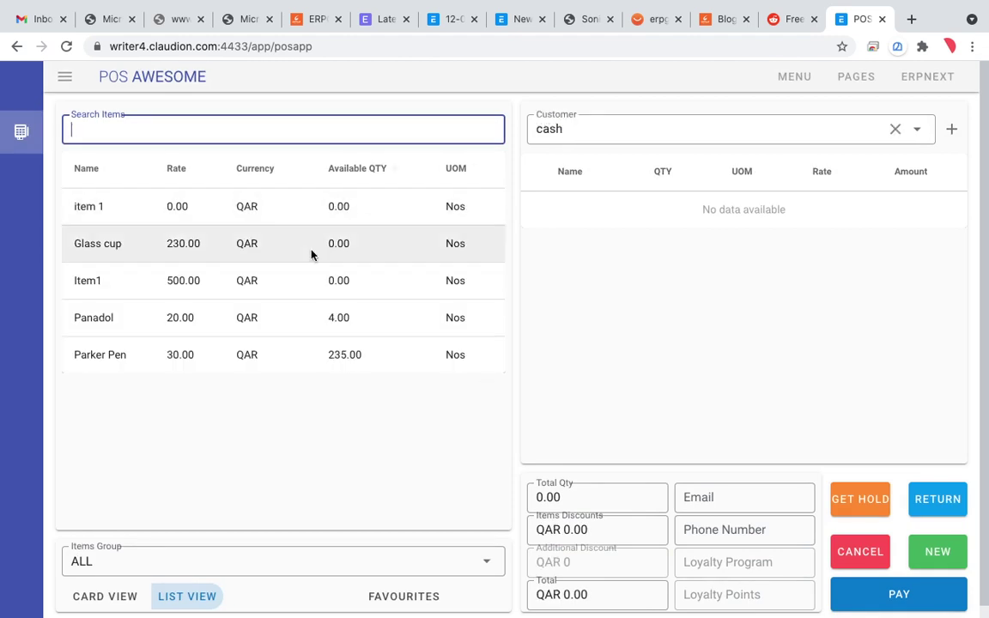
key(super+shift+a)
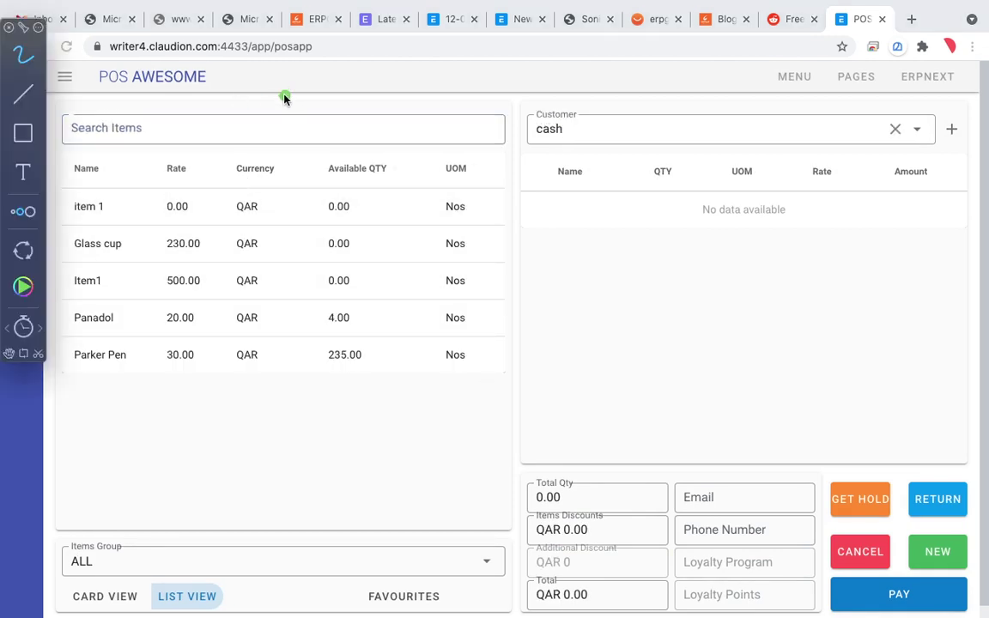
mouse_move(231, 63)
mouse_down()
mouse_move(66, 121)
mouse_move(255, 62)
mouse_move(183, 100)
mouse_up()
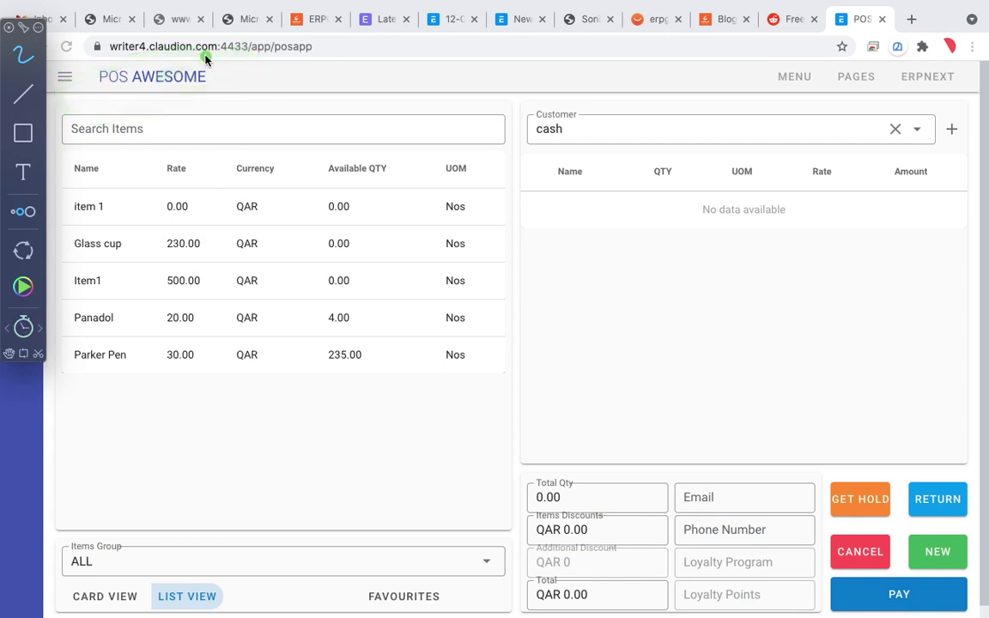
drag(207, 55, 154, 56)
mouse_move(67, 165)
mouse_down()
mouse_move(121, 420)
mouse_move(150, 275)
mouse_move(95, 161)
mouse_up()
drag(939, 466, 954, 468)
drag(953, 519, 960, 583)
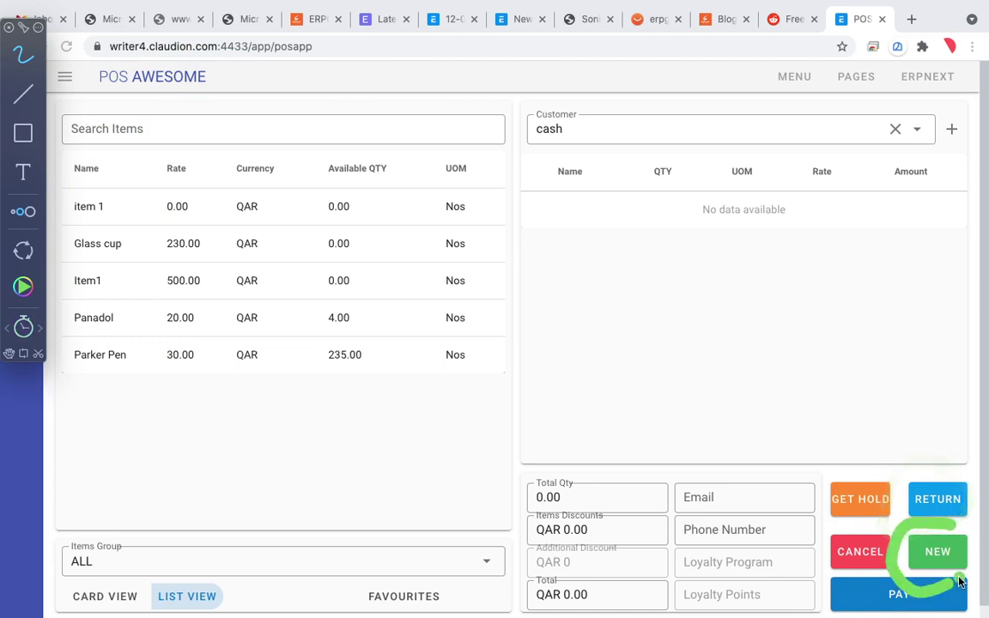
mouse_move(877, 596)
mouse_down()
mouse_move(894, 596)
mouse_move(859, 591)
mouse_up()
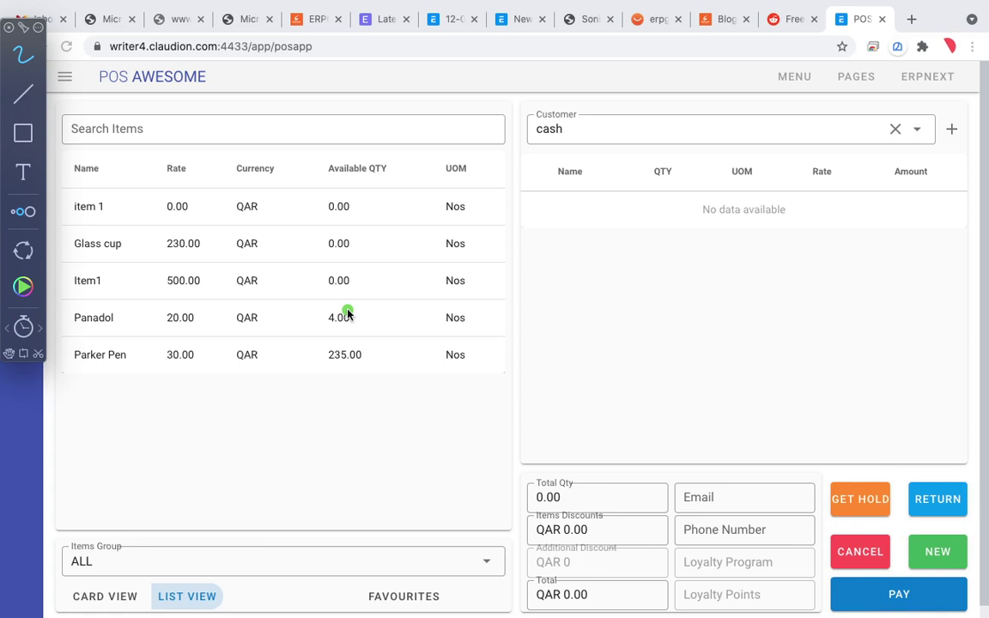
key(Escape)
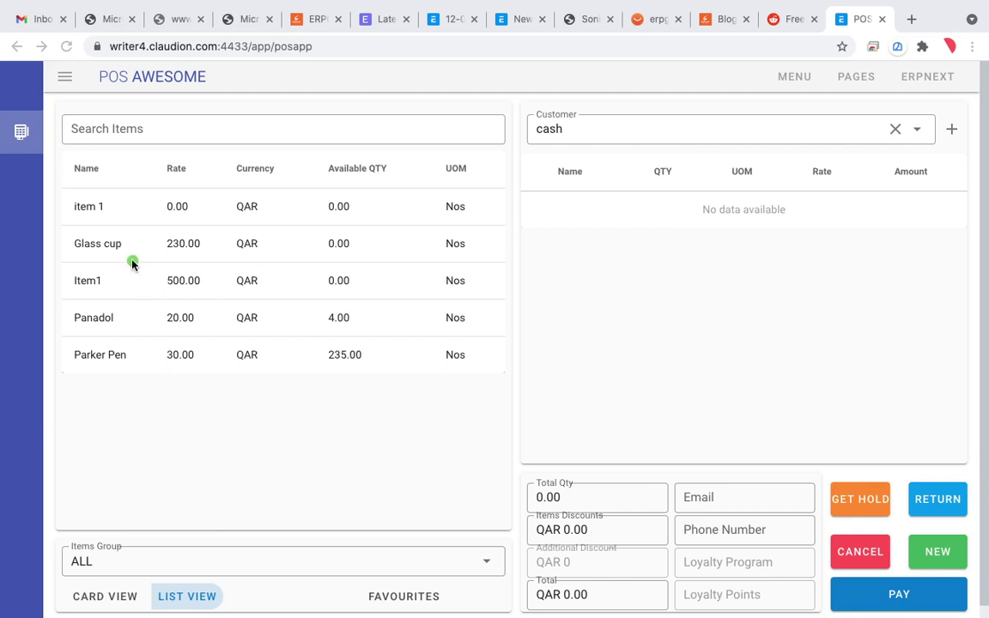
mouse_move(530, 230)
mouse_down()
mouse_move(239, 92)
mouse_move(111, 394)
mouse_move(539, 220)
mouse_move(526, 198)
mouse_up()
mouse_move(299, 4)
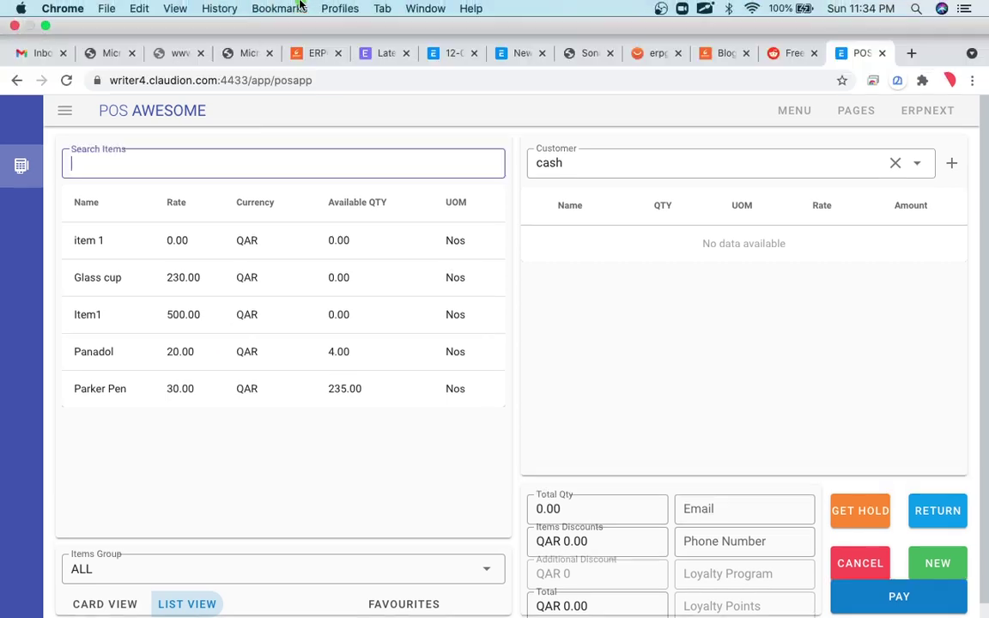
Bring the demo06 ERPNext window forward and go via Accounting to the Retail workspace
click(430, 9)
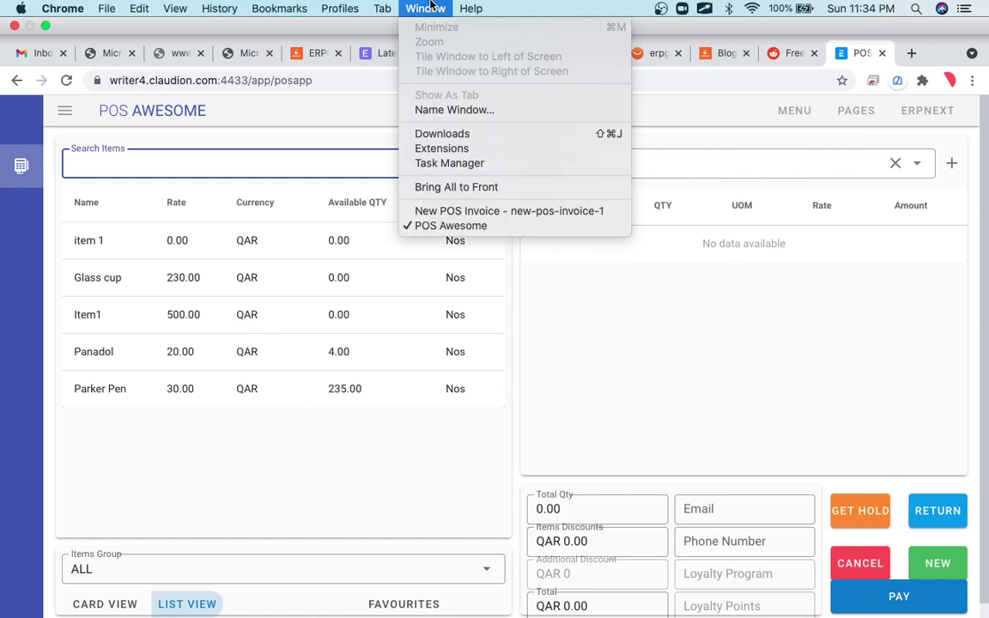
click(446, 211)
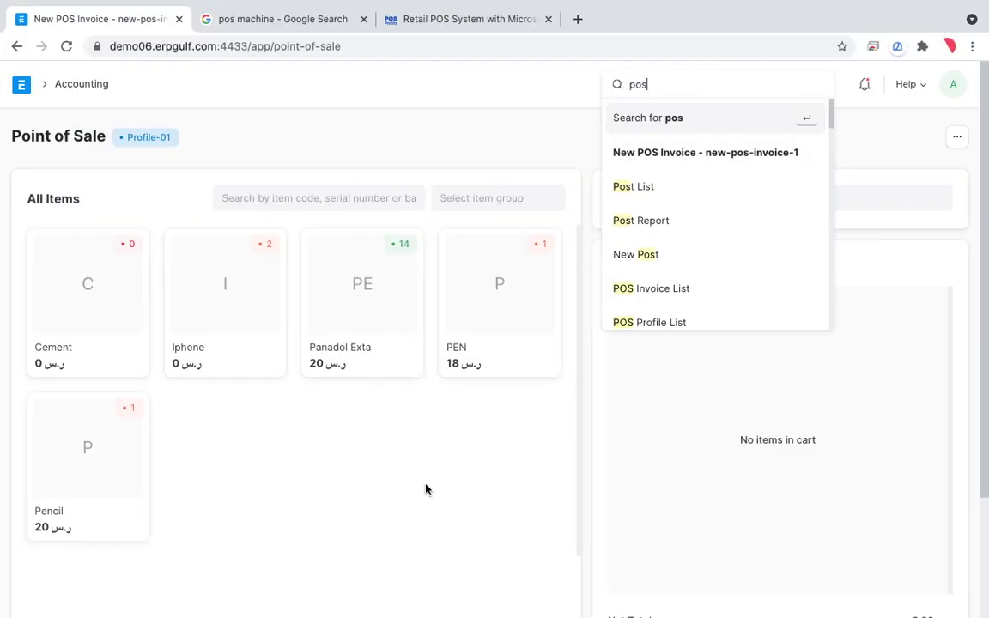
click(587, 459)
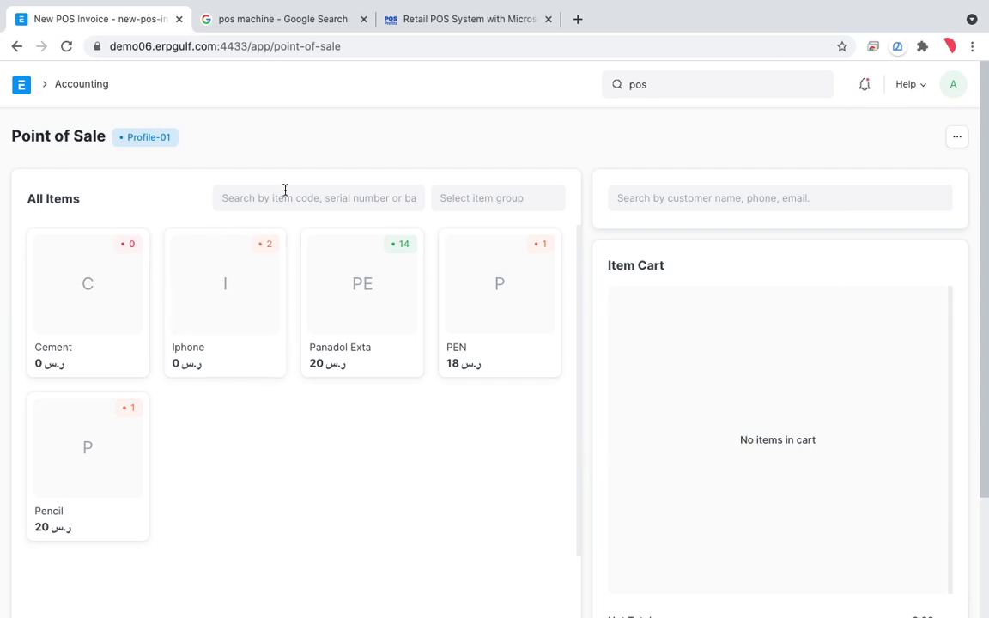
click(85, 86)
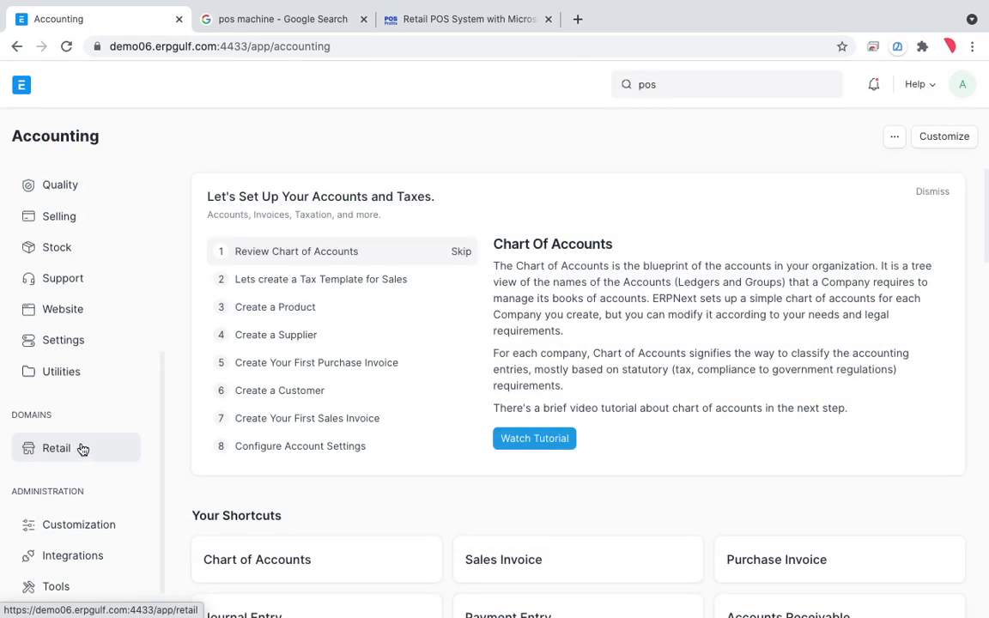
click(82, 449)
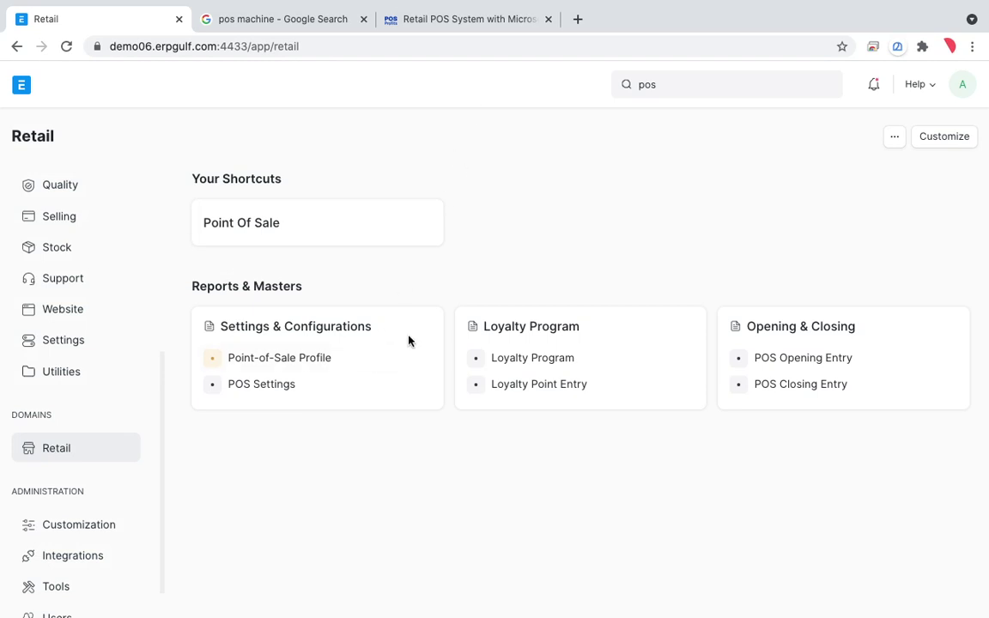
Mark Opening & Closing, POS Closing Entry and Point-of-Sale Profile, then open the POS profile list
key(super+shift+a)
mouse_move(350, 330)
mouse_down()
mouse_move(190, 393)
mouse_move(371, 319)
mouse_up()
mouse_move(791, 332)
mouse_down()
mouse_move(777, 386)
mouse_move(838, 330)
mouse_up()
mouse_move(876, 369)
mouse_down()
mouse_move(770, 360)
mouse_move(790, 347)
mouse_up()
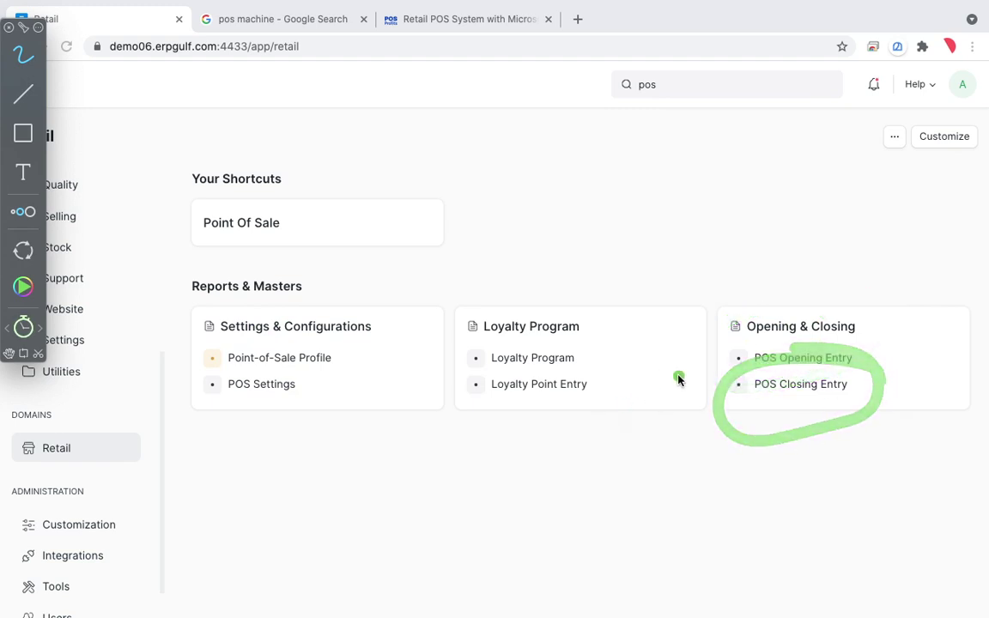
mouse_move(348, 363)
mouse_down()
mouse_move(371, 349)
mouse_move(398, 364)
mouse_up()
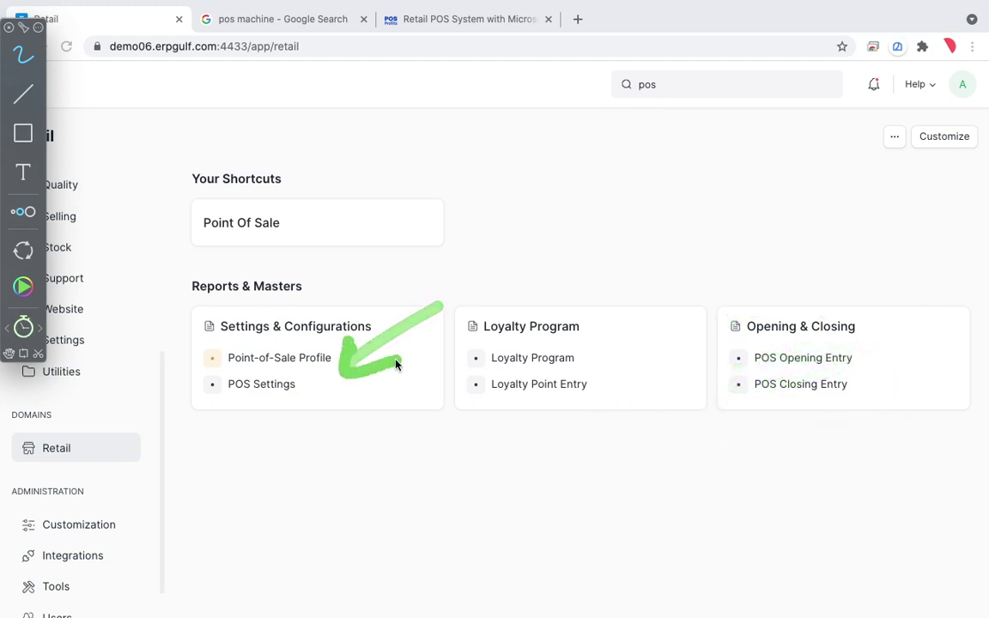
drag(449, 324, 454, 333)
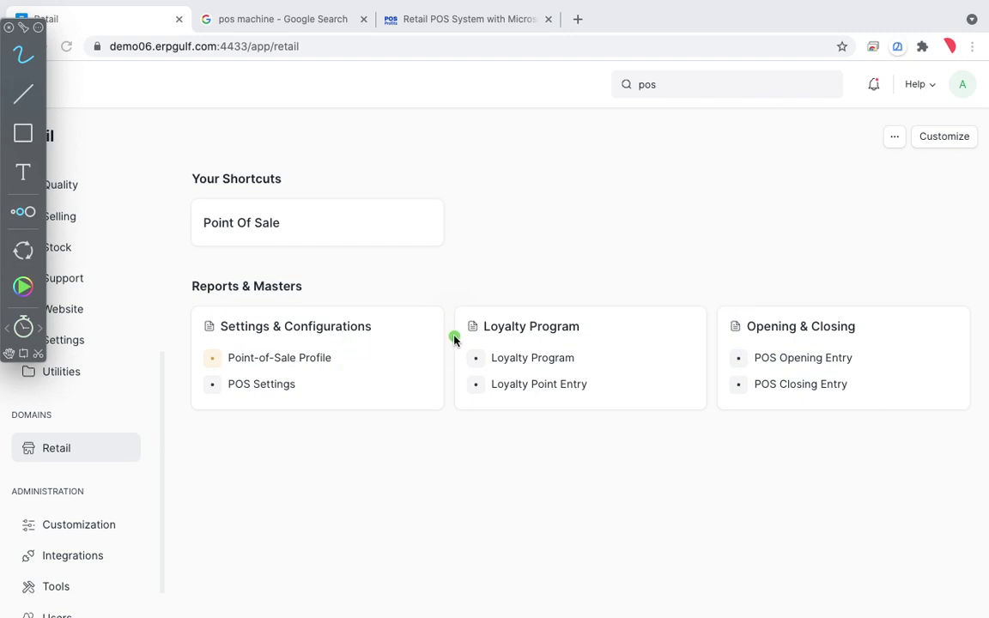
mouse_move(413, 311)
mouse_down()
mouse_move(355, 347)
mouse_move(390, 354)
mouse_up()
click(441, 369)
click(473, 340)
key(Escape)
click(302, 367)
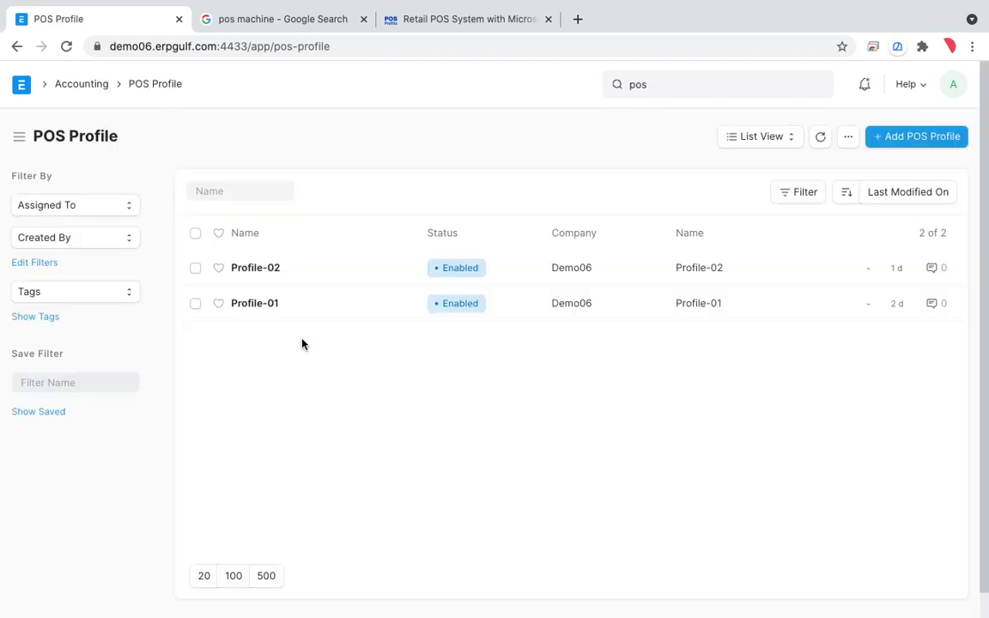
Start new POS profile Profile-03 for Demo06 with warehouse Stores - D
click(945, 137)
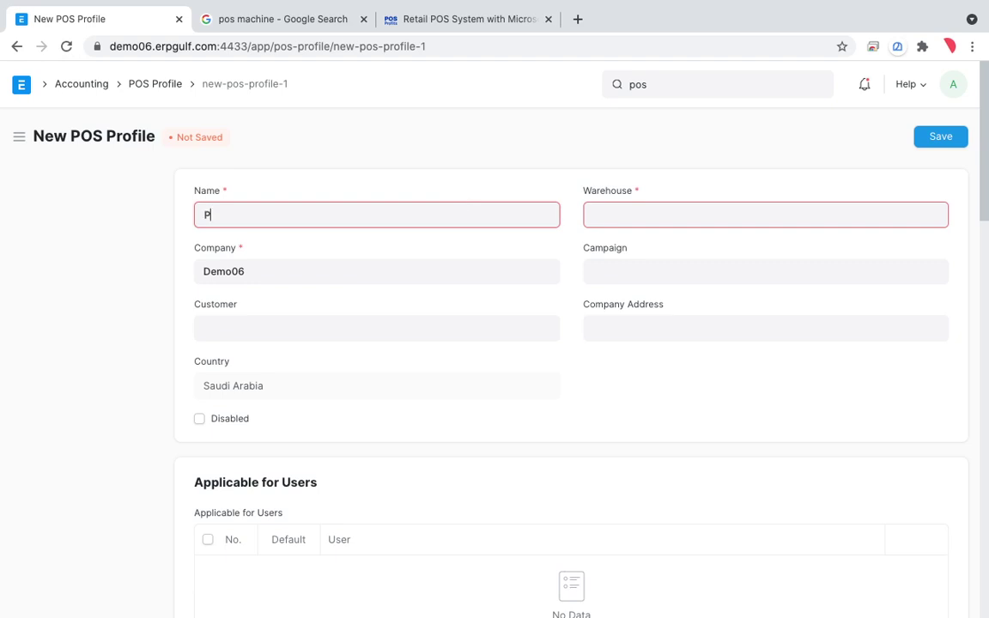
key(Tab)
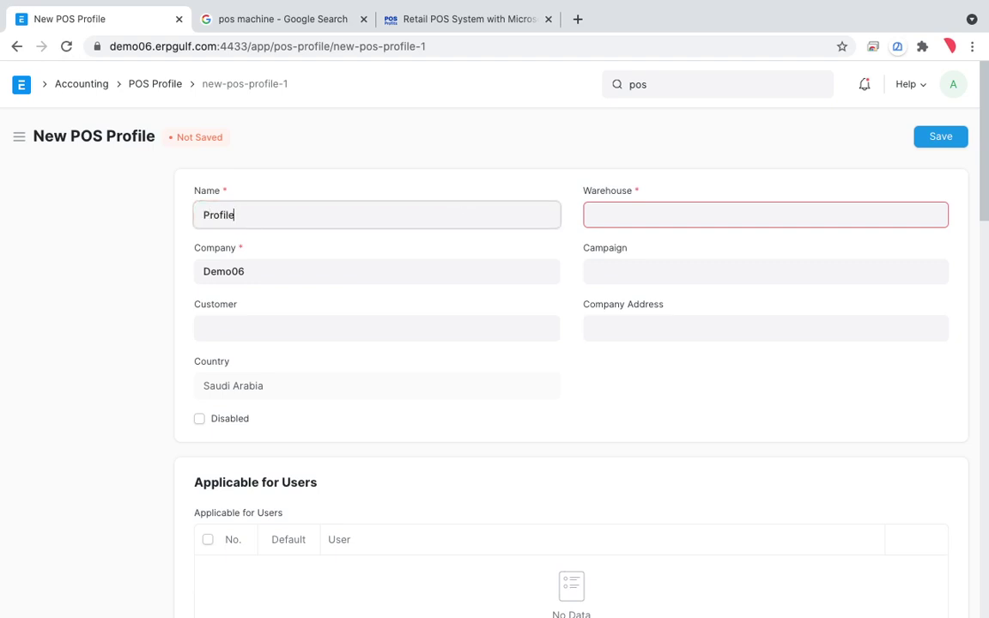
click(246, 271)
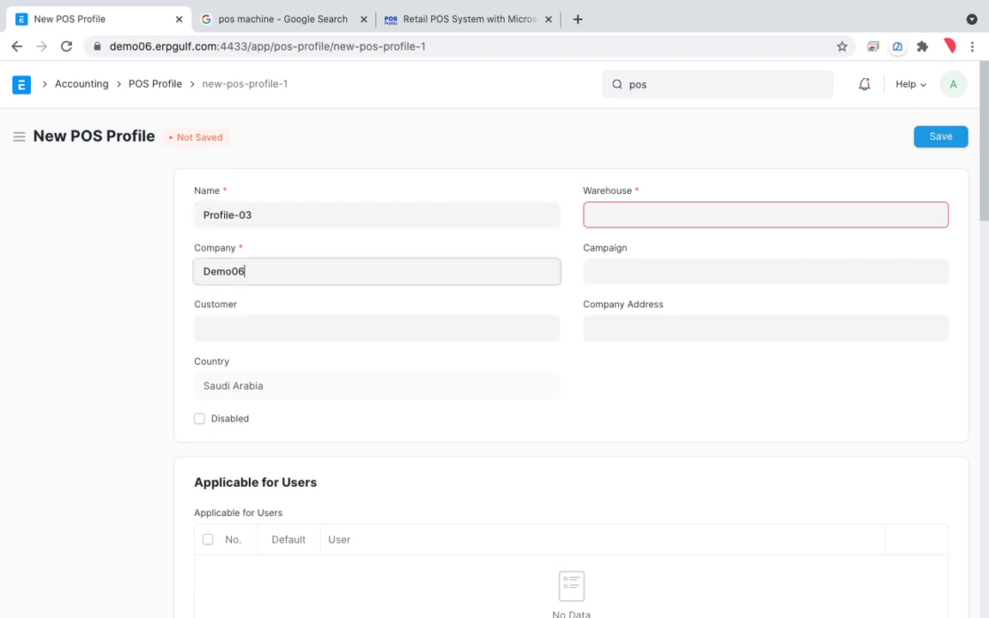
click(684, 221)
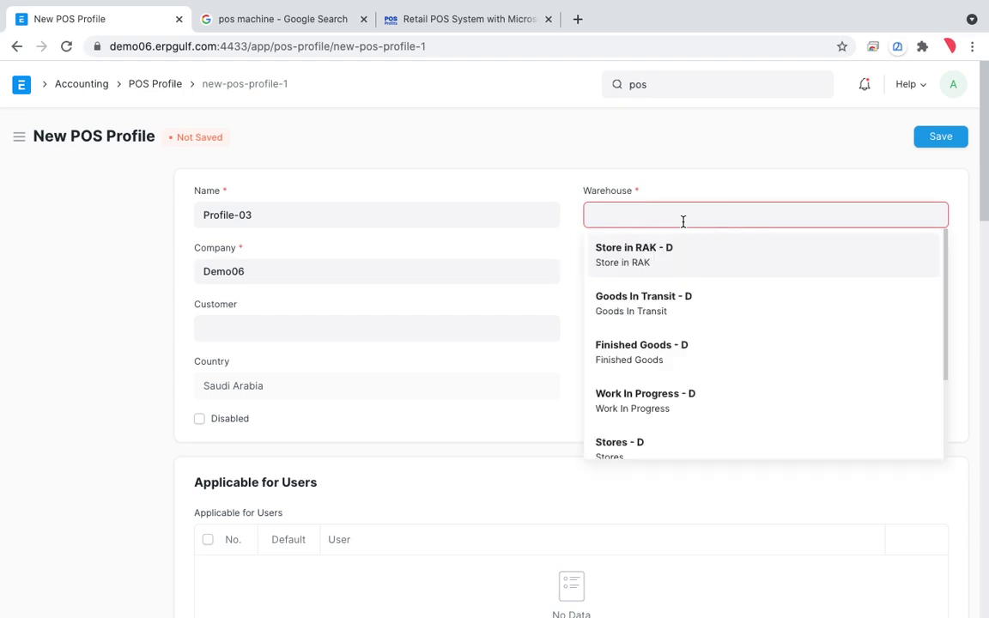
click(642, 455)
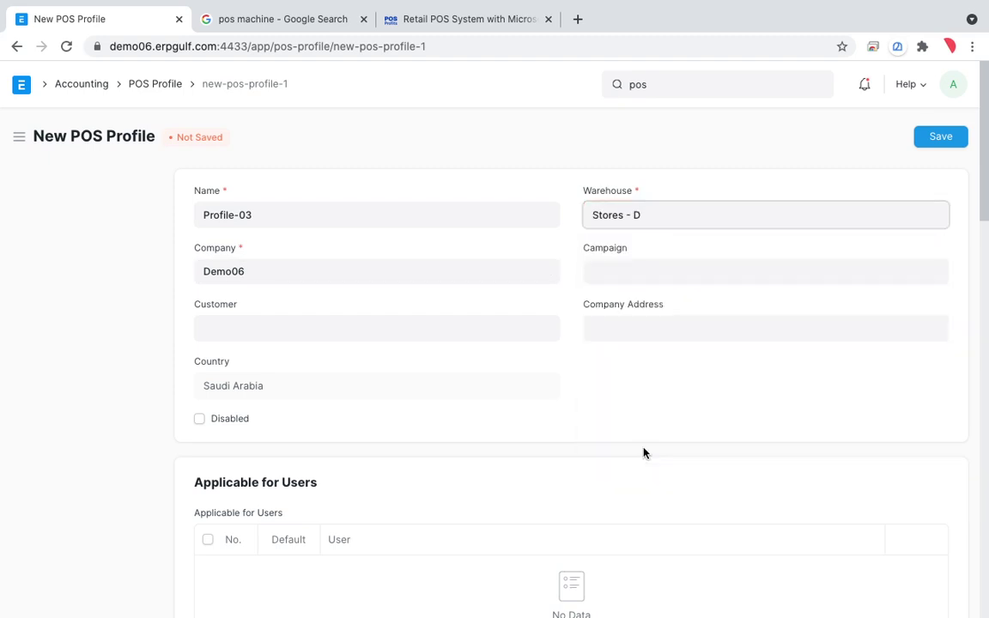
click(650, 181)
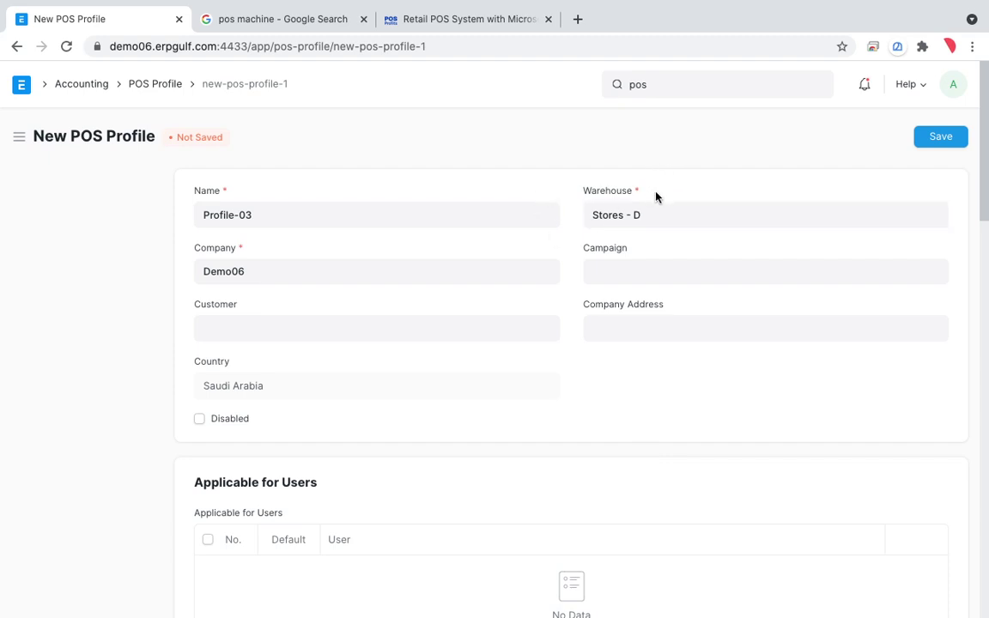
Highlight the Stores - D warehouse on screen, then scroll down to Payment Methods
mouse_move(648, 184)
mouse_down()
mouse_move(553, 249)
mouse_move(547, 235)
mouse_up()
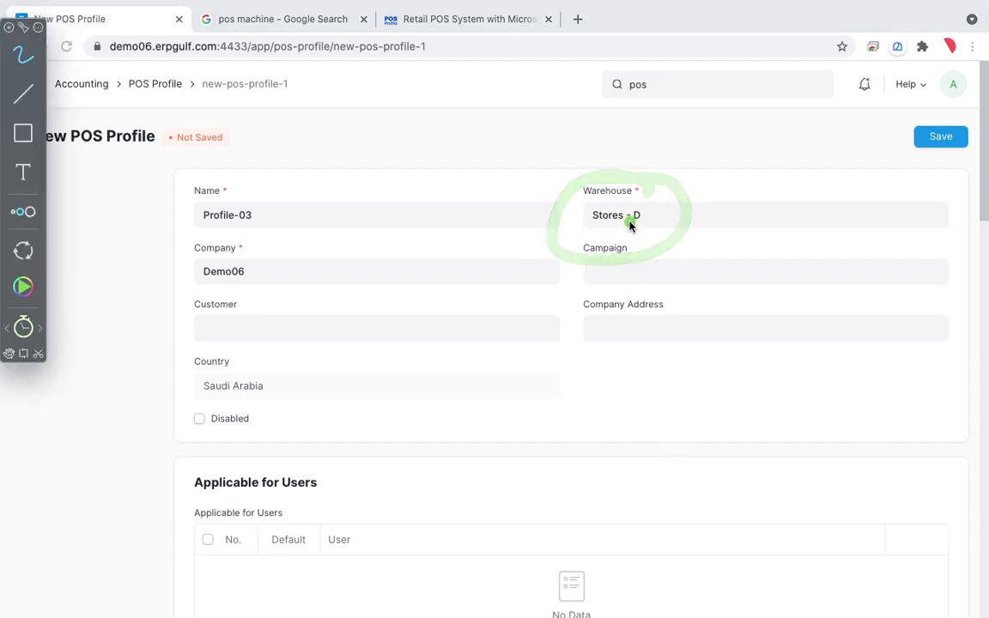
drag(654, 184, 676, 189)
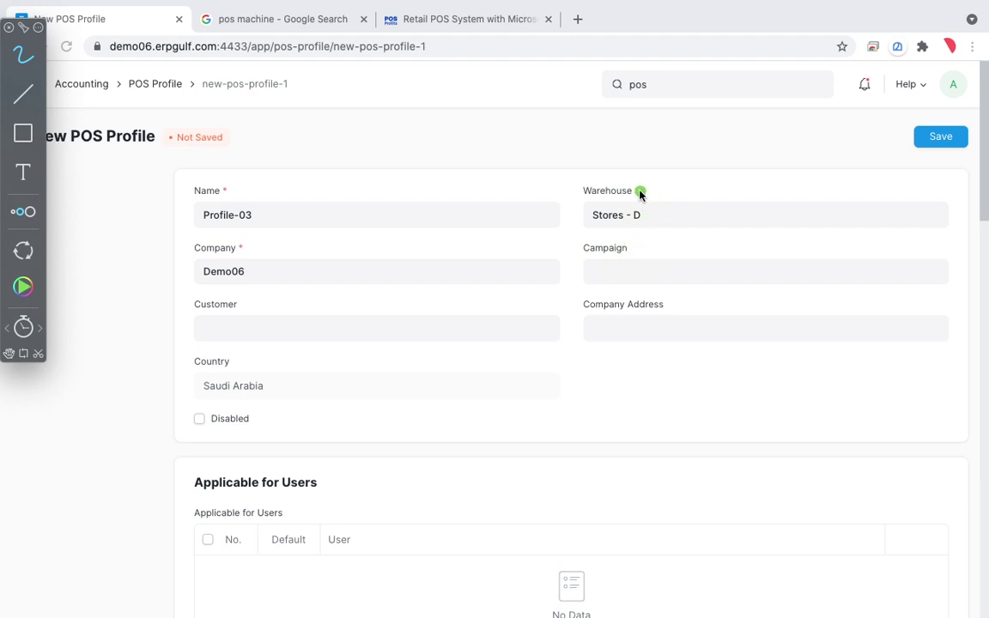
mouse_move(640, 192)
mouse_down()
mouse_move(592, 185)
mouse_move(637, 179)
mouse_up()
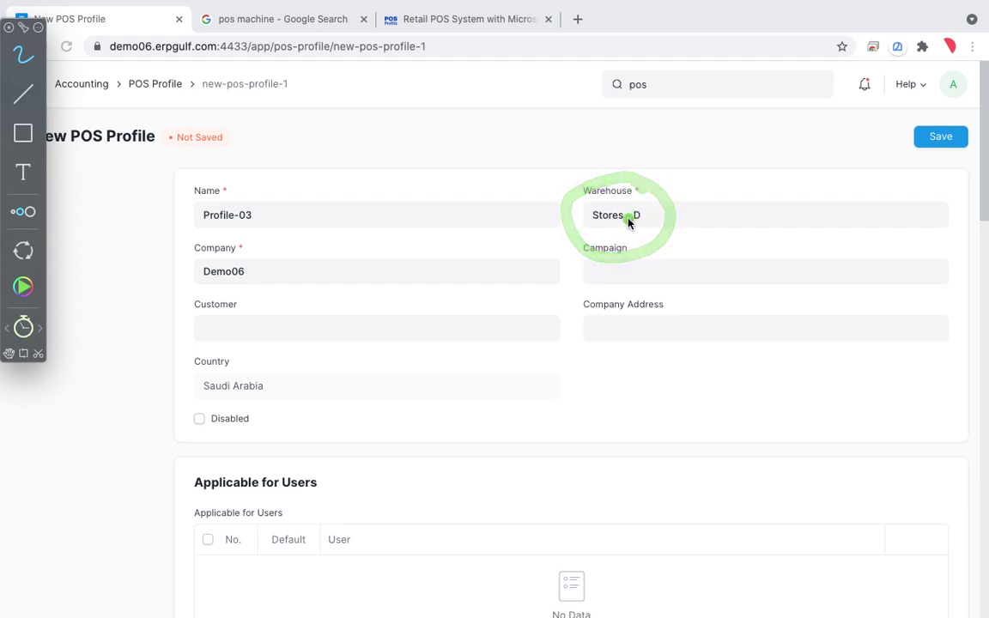
key(Escape)
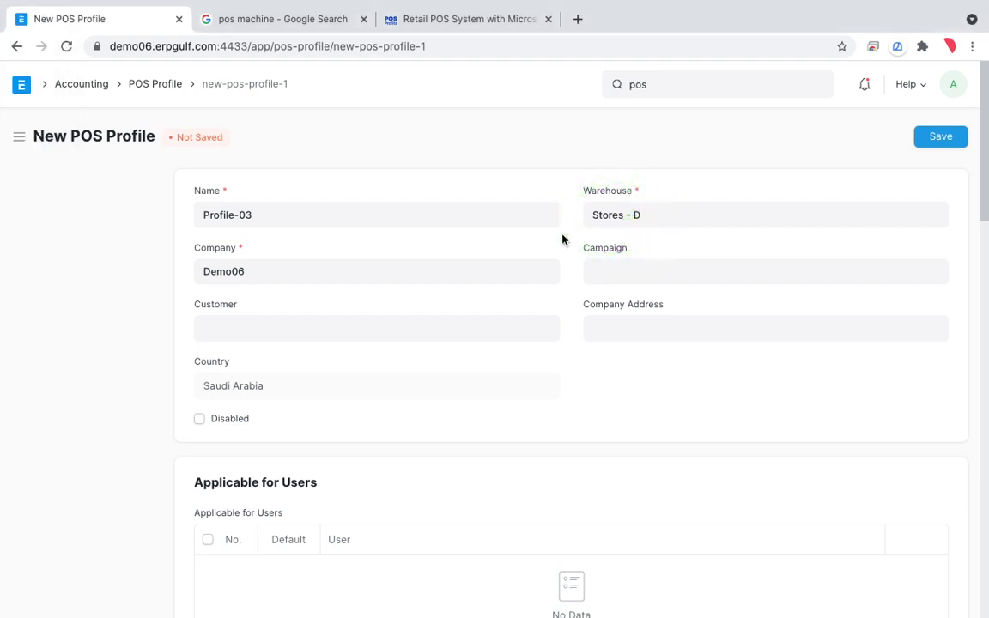
scroll(563, 240, down, 2)
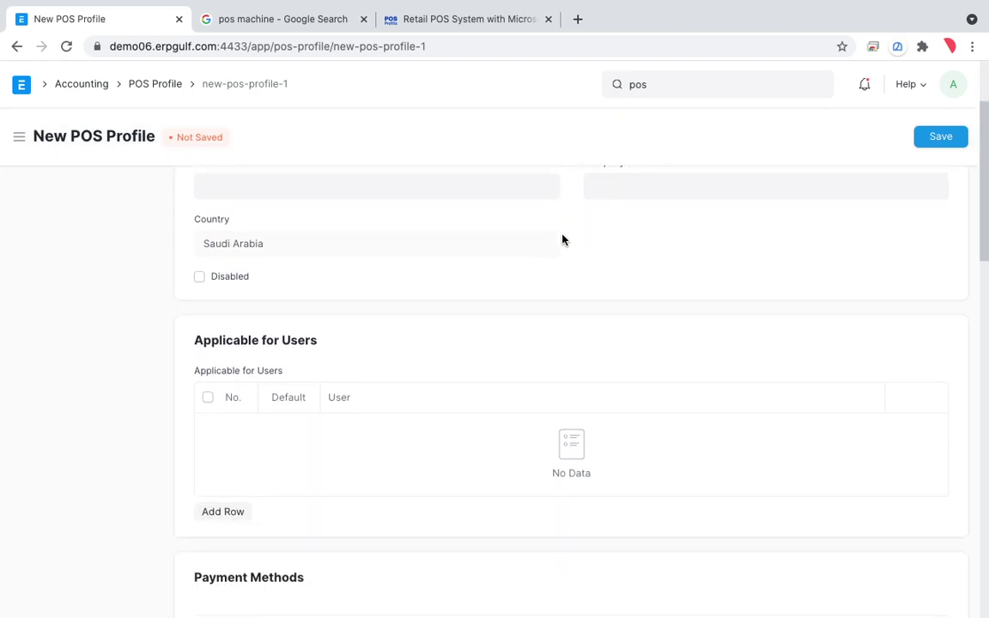
scroll(562, 240, down, 2)
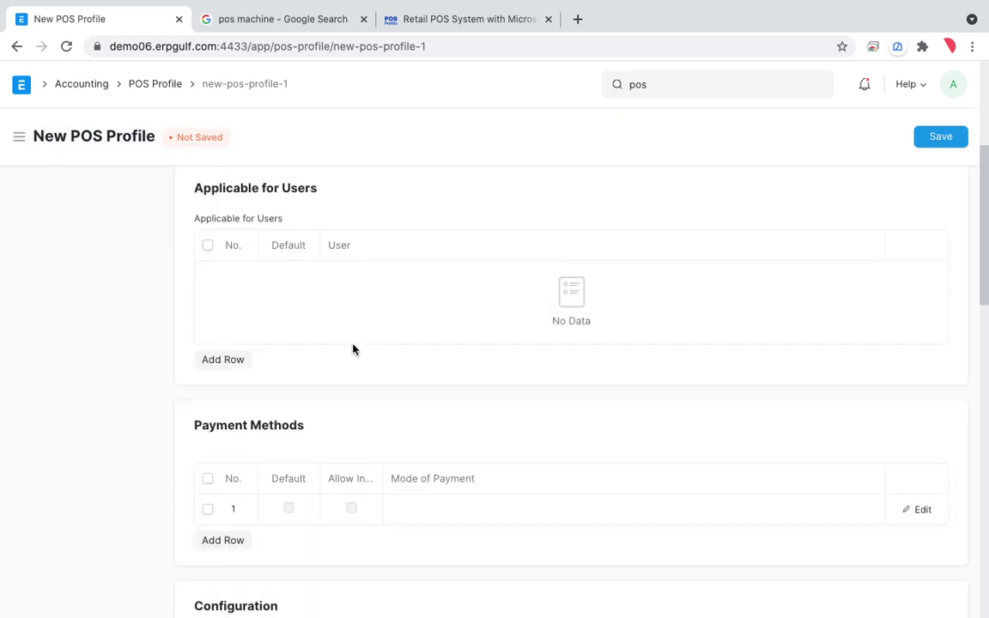
scroll(353, 348, up, 3)
scroll(353, 349, down, 3)
scroll(353, 348, down, 1)
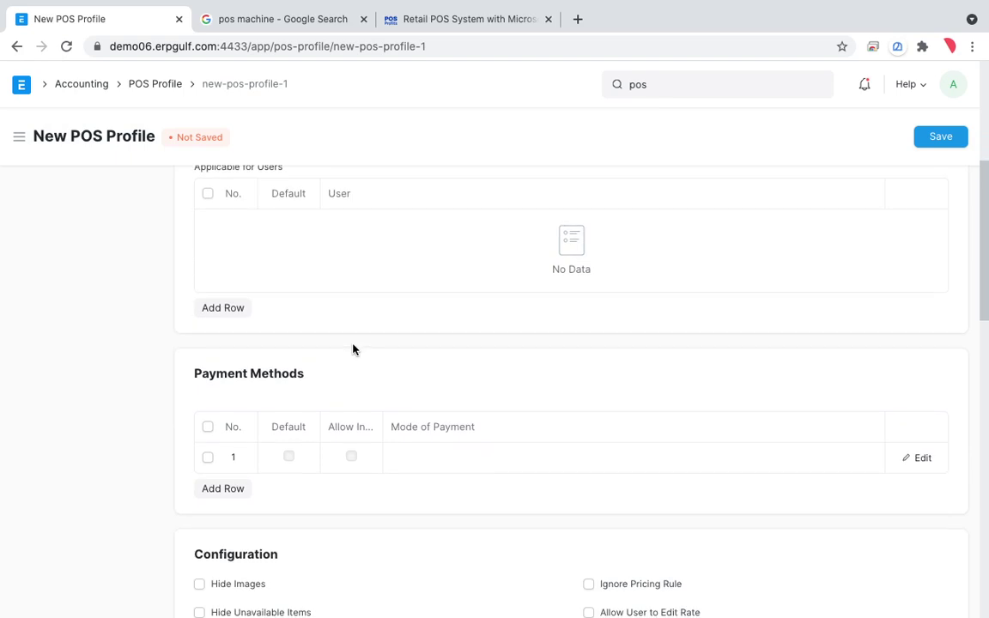
Enter Cash as the Mode of Payment in row 1 and tick Default
click(465, 454)
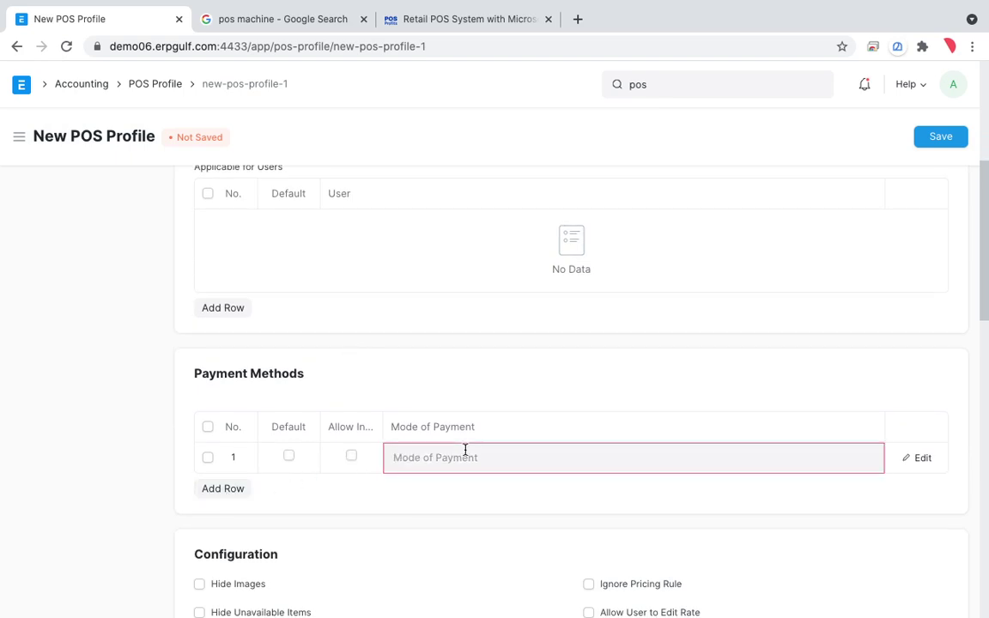
text(cash)
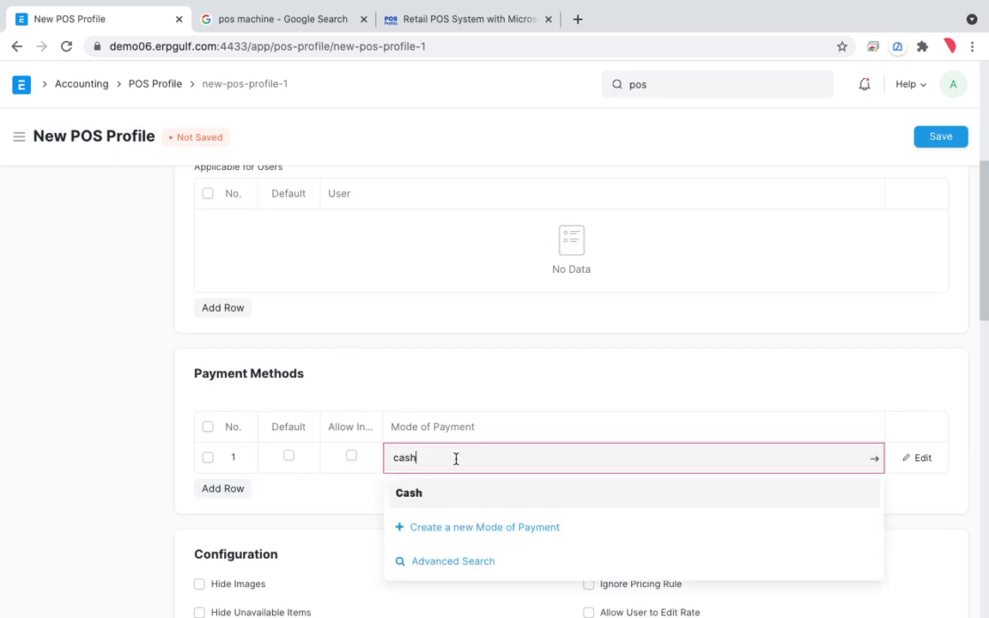
click(448, 494)
key(BackSpace)
key(BackSpace)
key(BackSpace)
key(BackSpace)
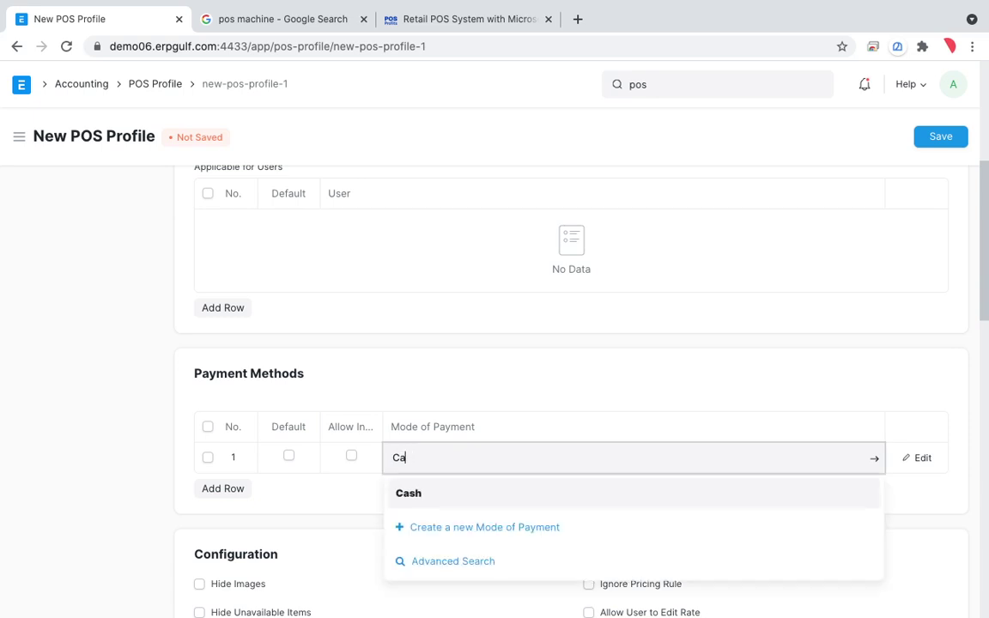
text(ca)
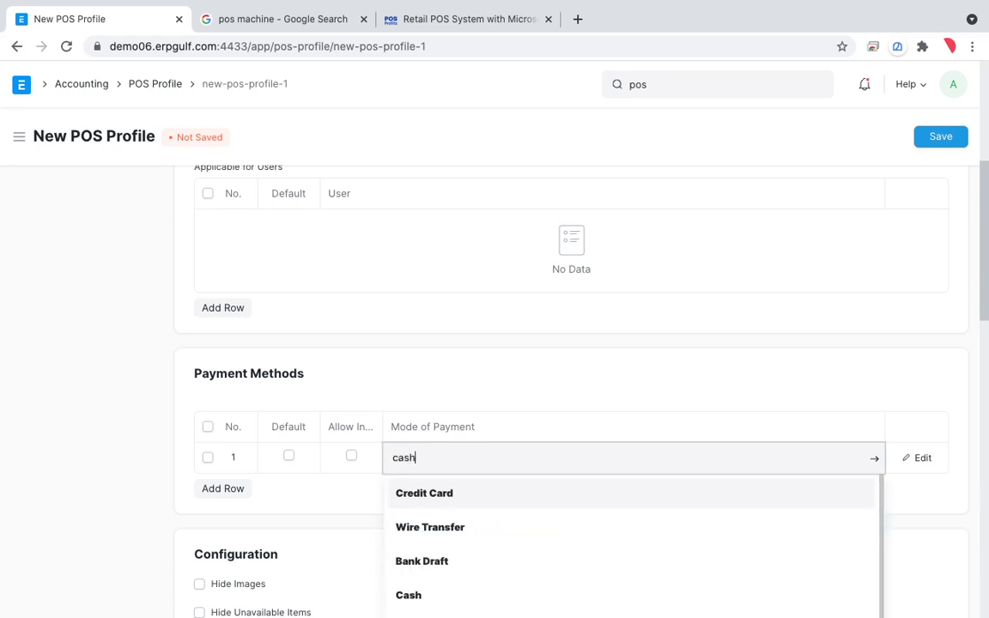
text(sh)
click(444, 497)
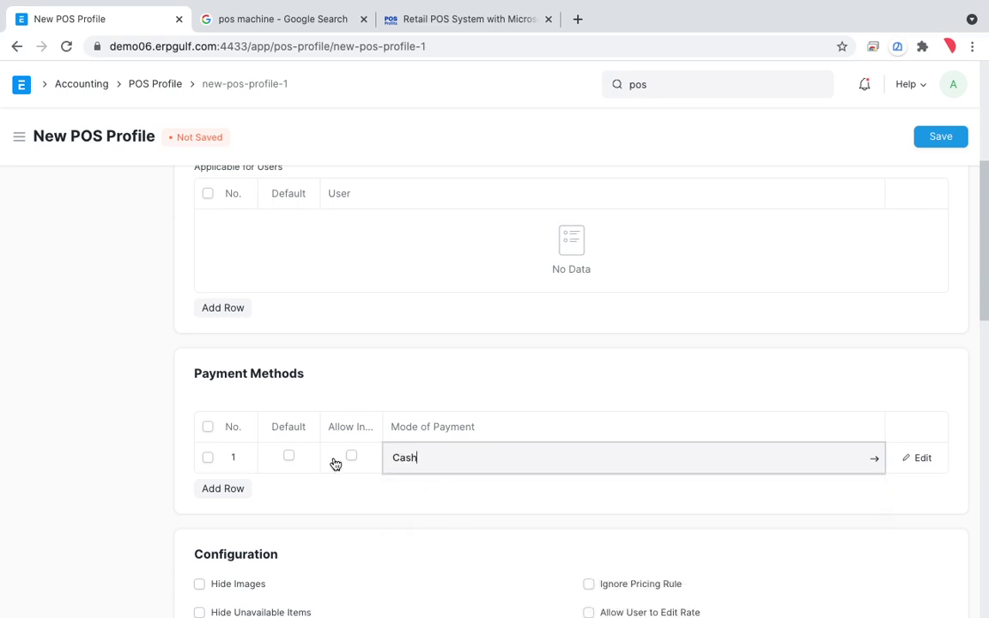
click(288, 456)
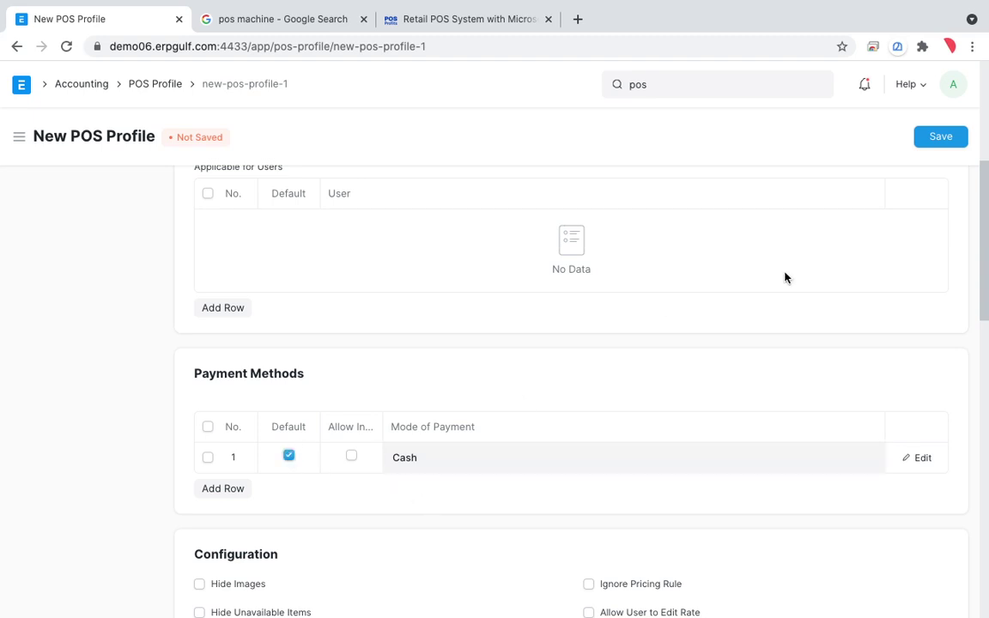
scroll(581, 442, down, 2)
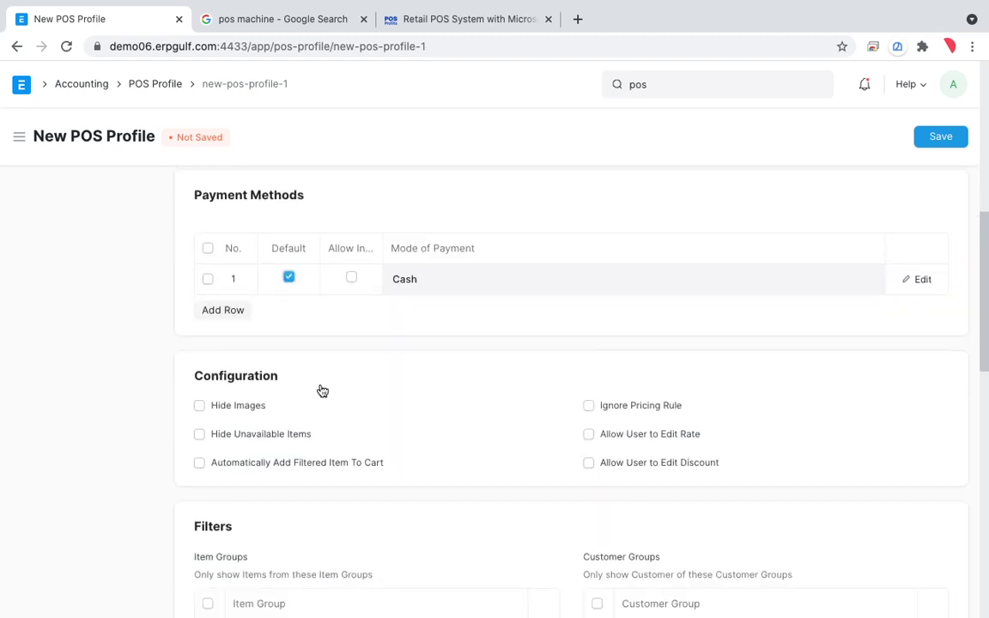
click(203, 411)
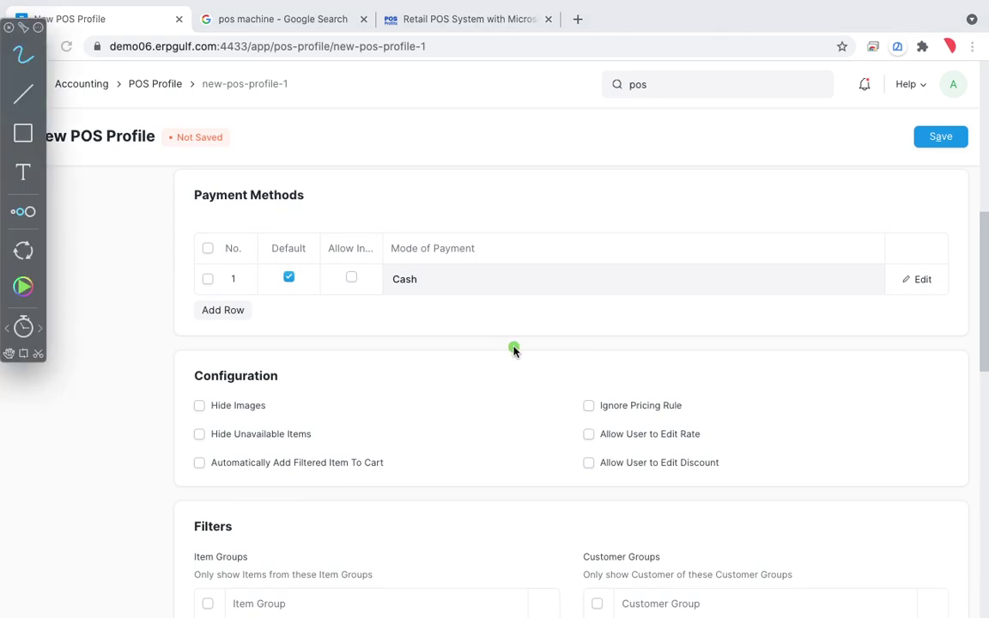
mouse_move(258, 367)
mouse_down()
mouse_move(218, 432)
mouse_move(283, 382)
mouse_move(247, 418)
mouse_up()
drag(185, 402, 262, 371)
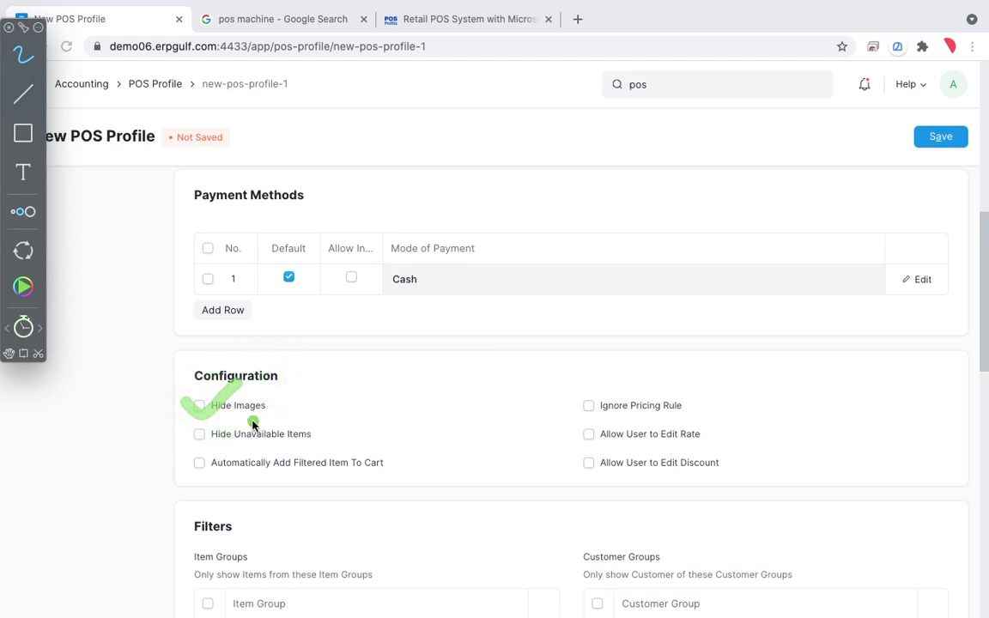
mouse_move(186, 407)
mouse_down()
mouse_move(264, 371)
mouse_move(171, 453)
mouse_move(258, 386)
mouse_move(210, 442)
mouse_move(249, 402)
mouse_up()
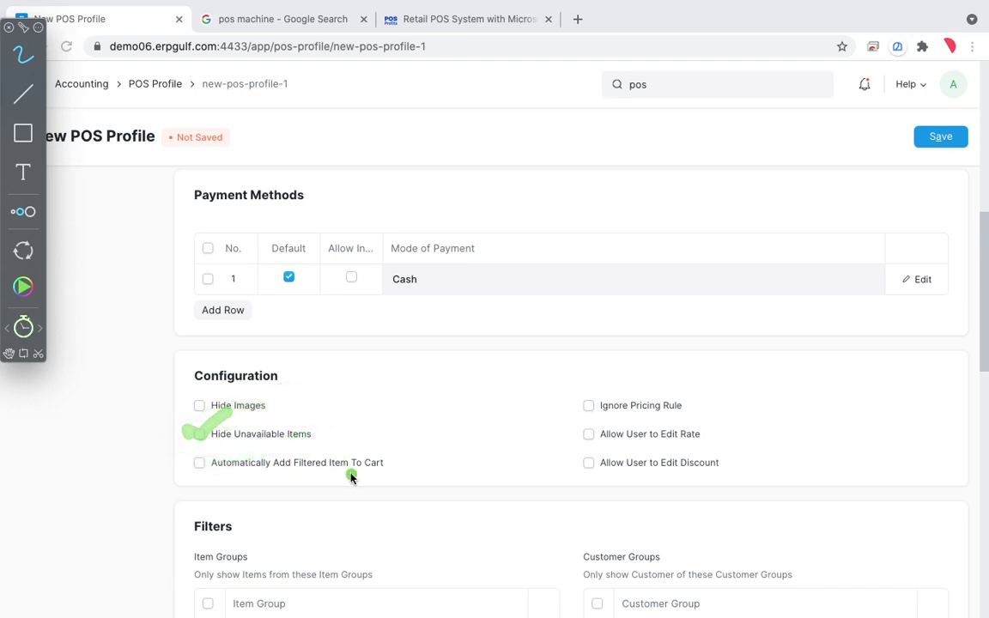
drag(687, 385, 640, 386)
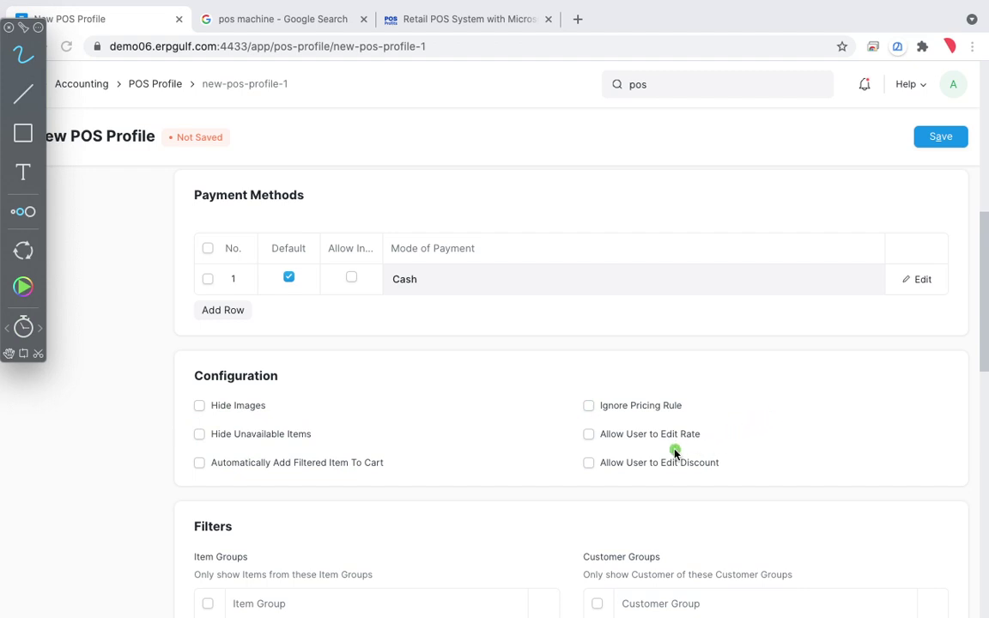
drag(556, 433, 617, 427)
drag(605, 430, 575, 448)
mouse_move(604, 400)
mouse_down()
mouse_move(593, 452)
mouse_move(622, 473)
mouse_up()
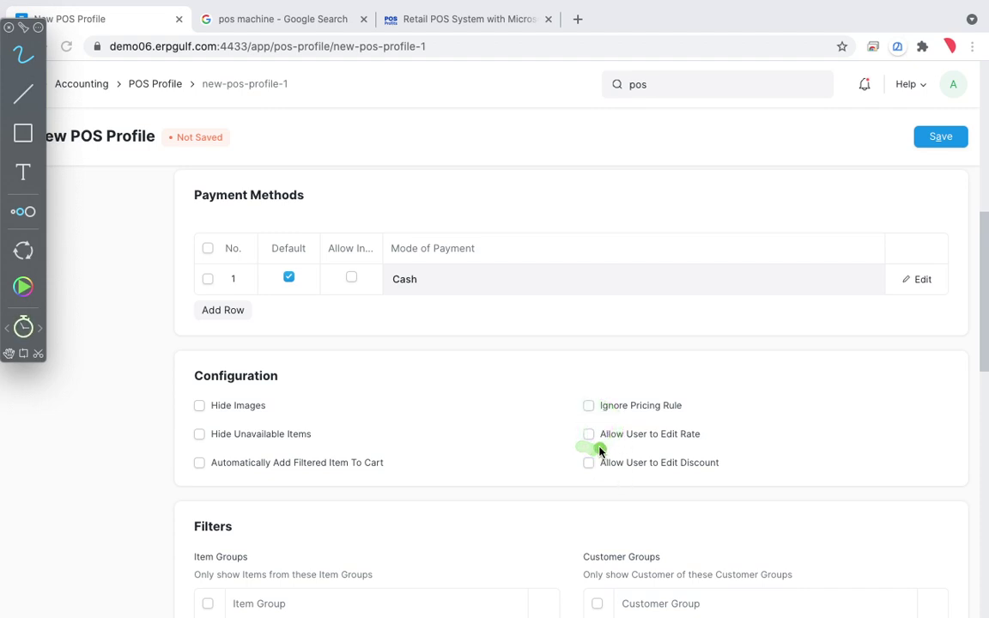
mouse_move(580, 459)
mouse_down()
mouse_move(584, 442)
mouse_move(593, 464)
mouse_move(608, 448)
mouse_move(581, 482)
mouse_move(562, 463)
mouse_up()
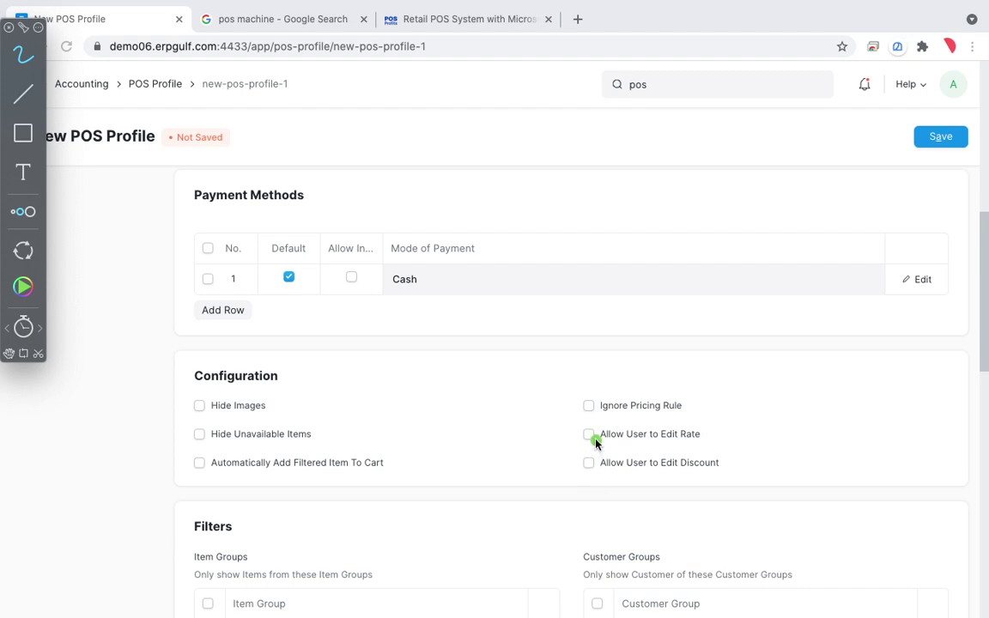
key(Escape)
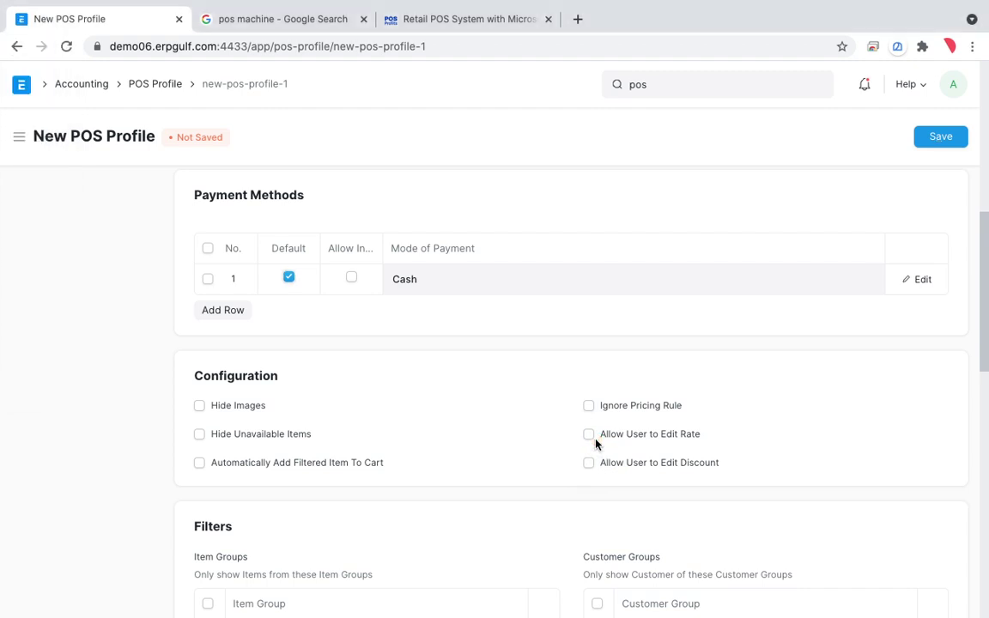
Scroll down and look at the Print Format field without choosing a format
scroll(596, 444, down, 3)
scroll(596, 444, down, 5)
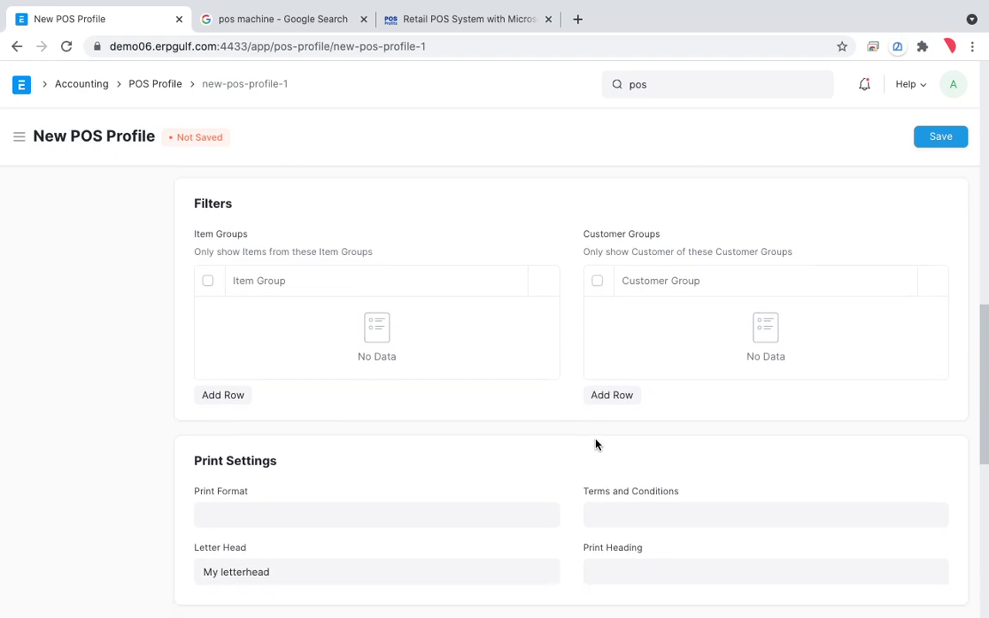
click(491, 364)
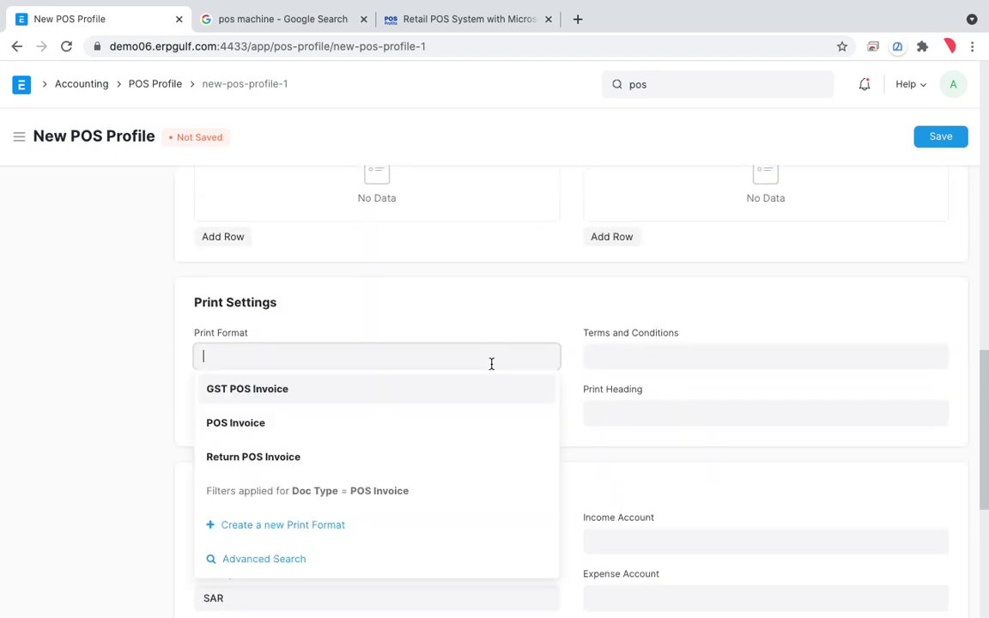
click(495, 326)
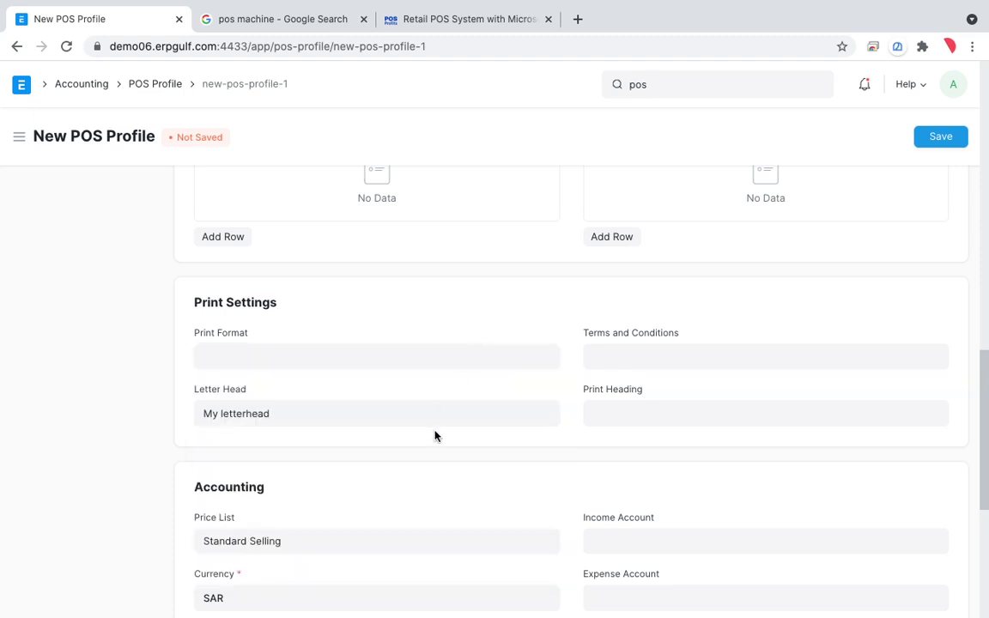
scroll(434, 436, down, 3)
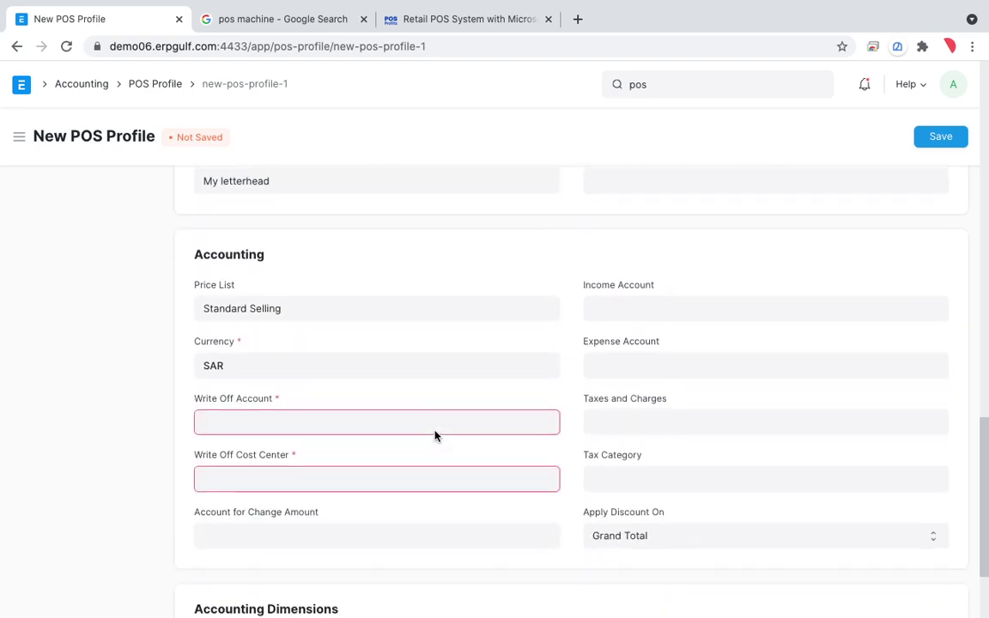
Set write-off account 5212 - Round Off - D and write-off cost center Retails - D
click(415, 414)
scroll(395, 496, down, 2)
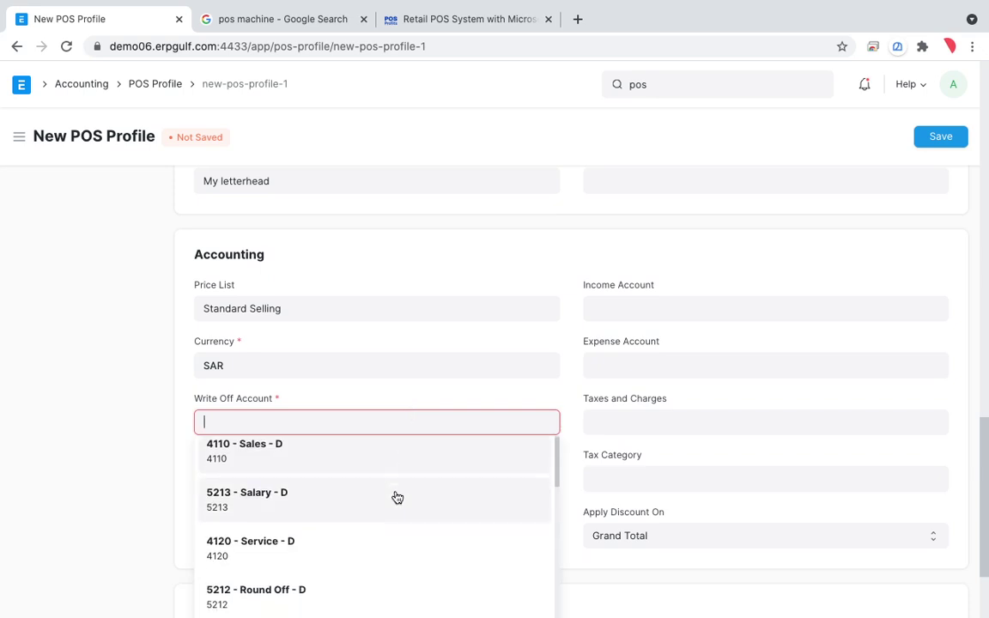
click(359, 544)
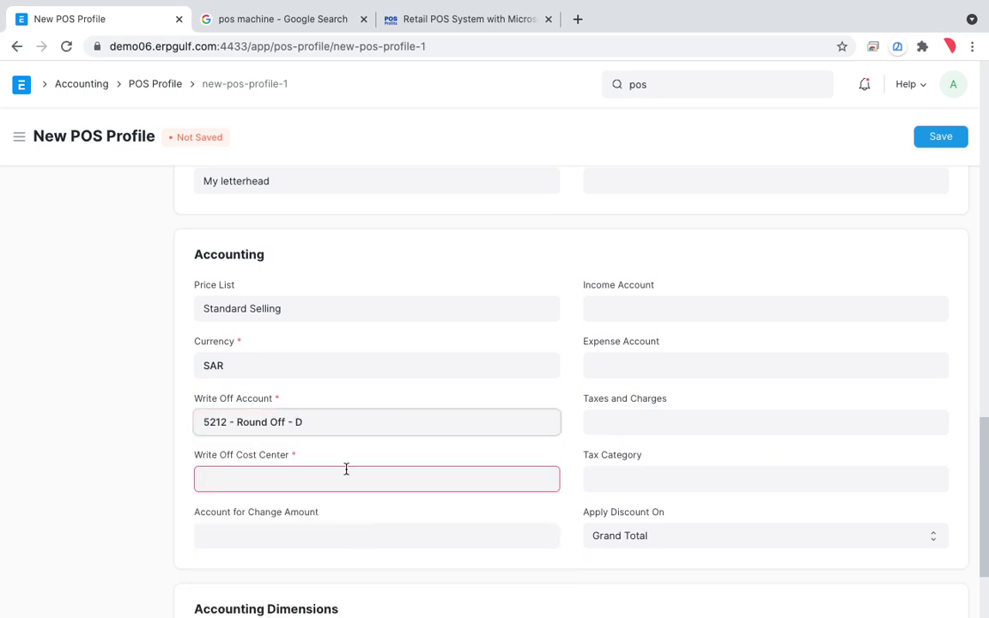
click(346, 468)
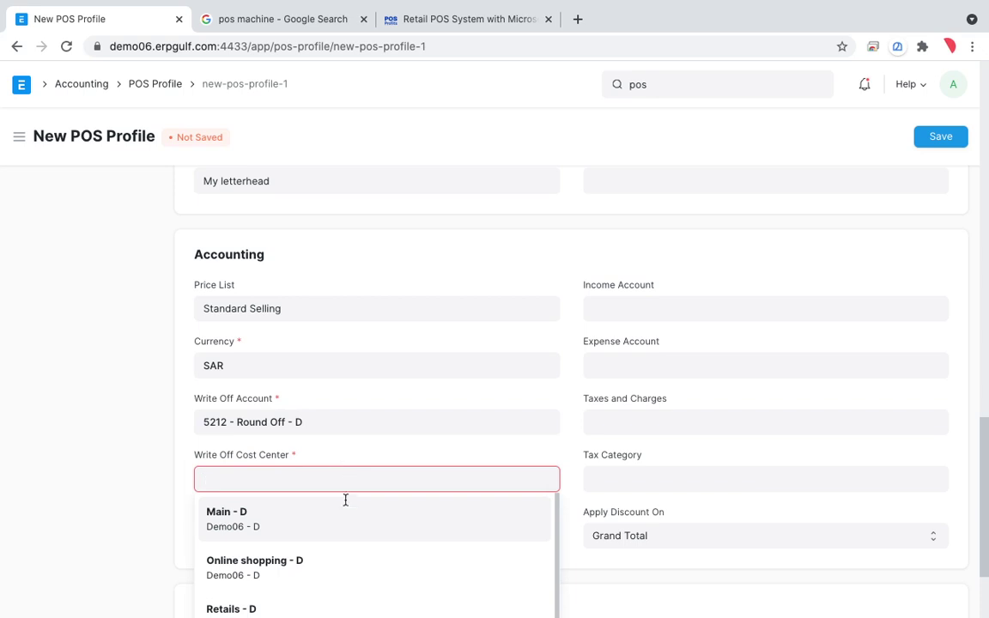
scroll(347, 524, down, 1)
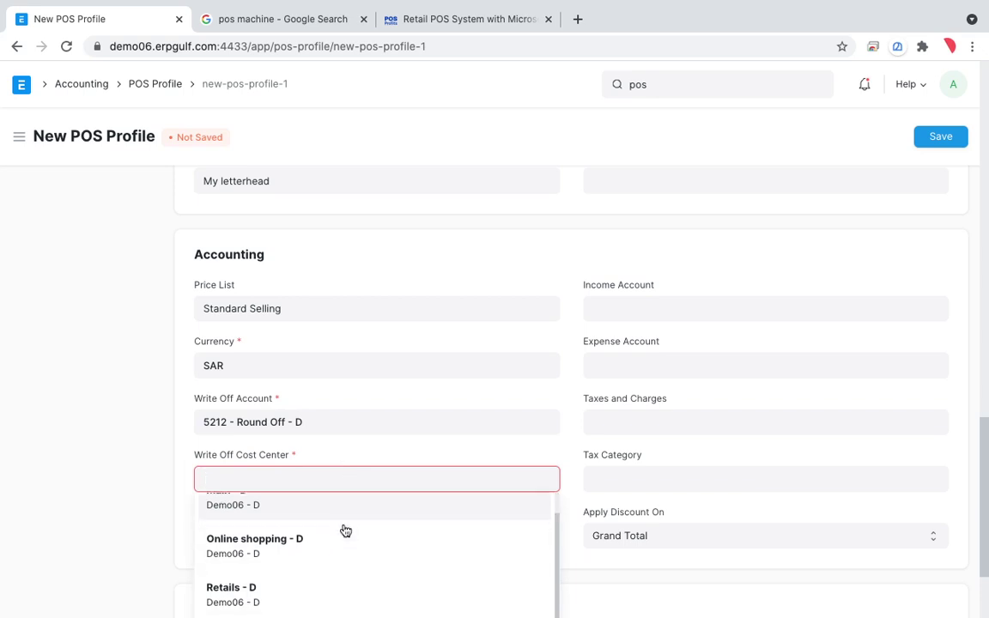
click(327, 602)
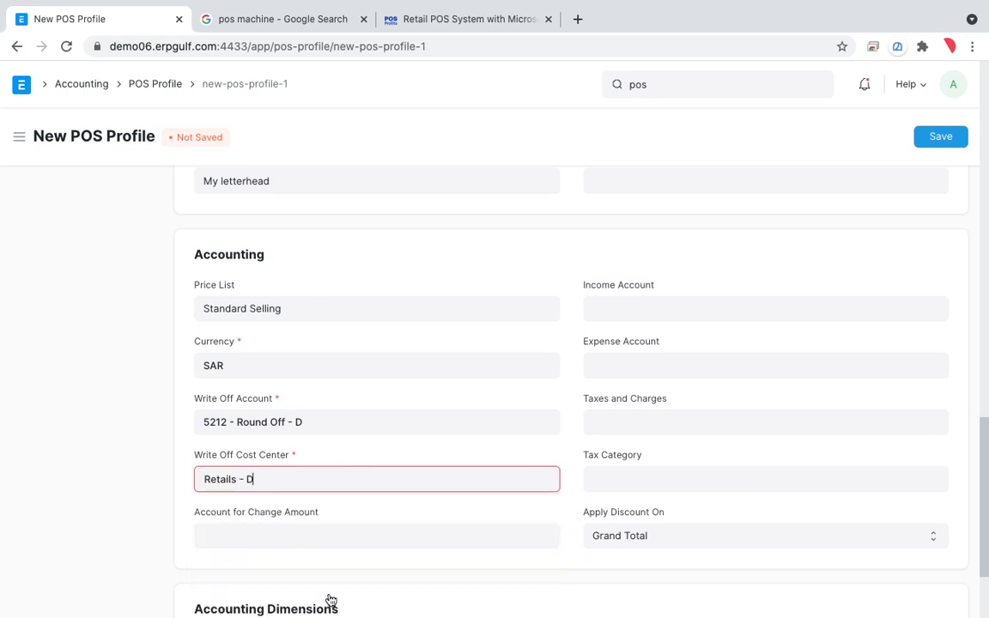
scroll(329, 599, down, 2)
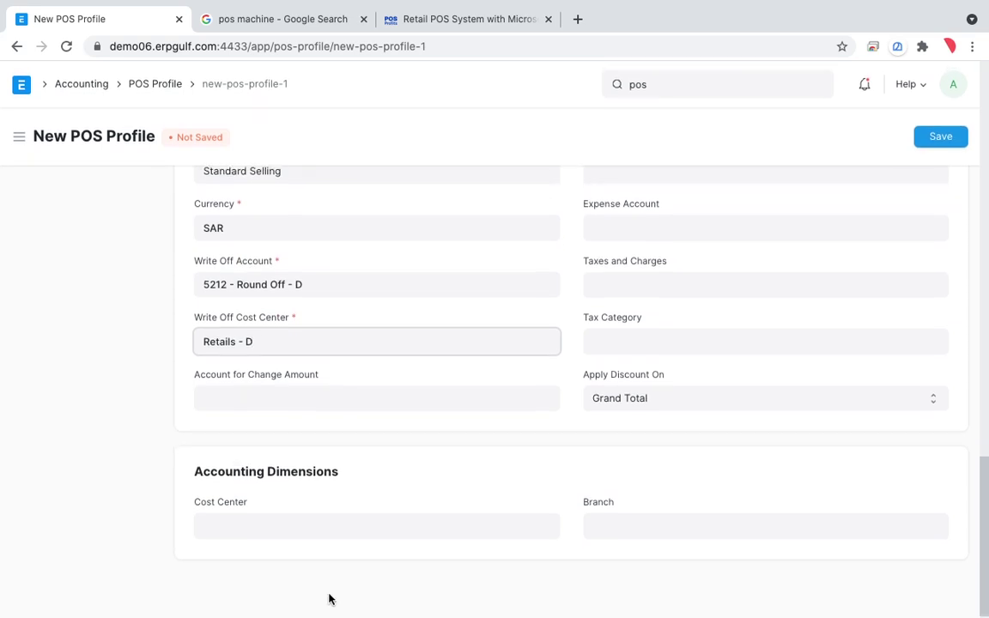
scroll(329, 599, up, 10)
scroll(329, 599, down, 1)
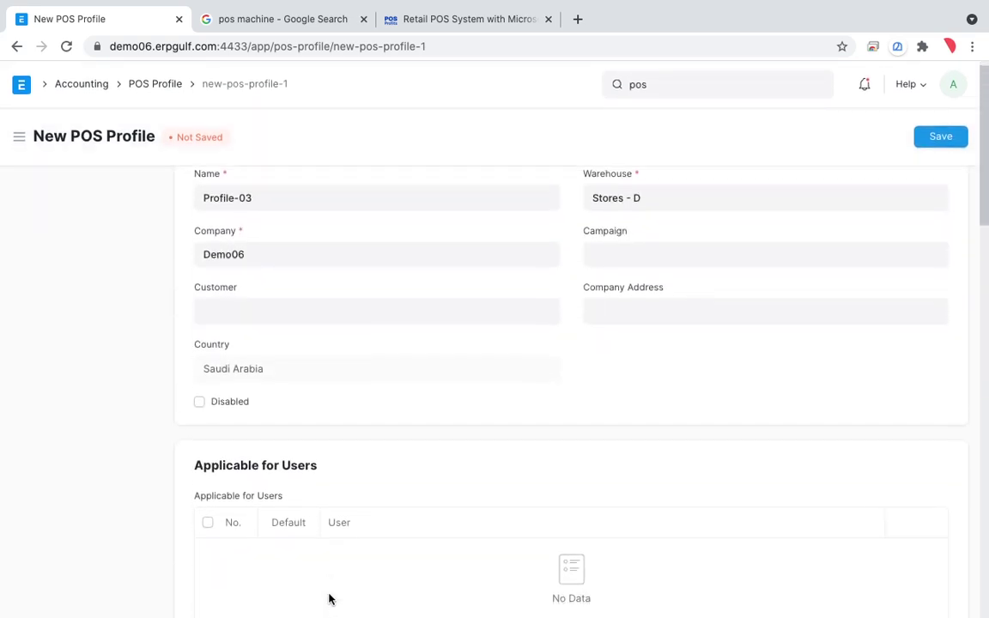
scroll(328, 599, up, 1)
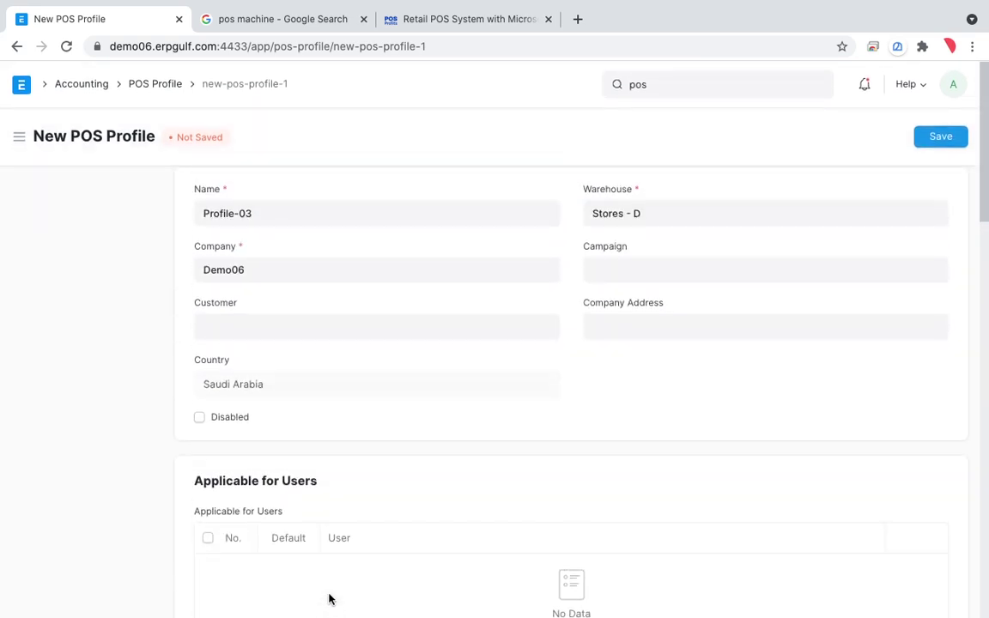
Choose Walk-In-Customer as the default customer and save Profile-03
click(289, 327)
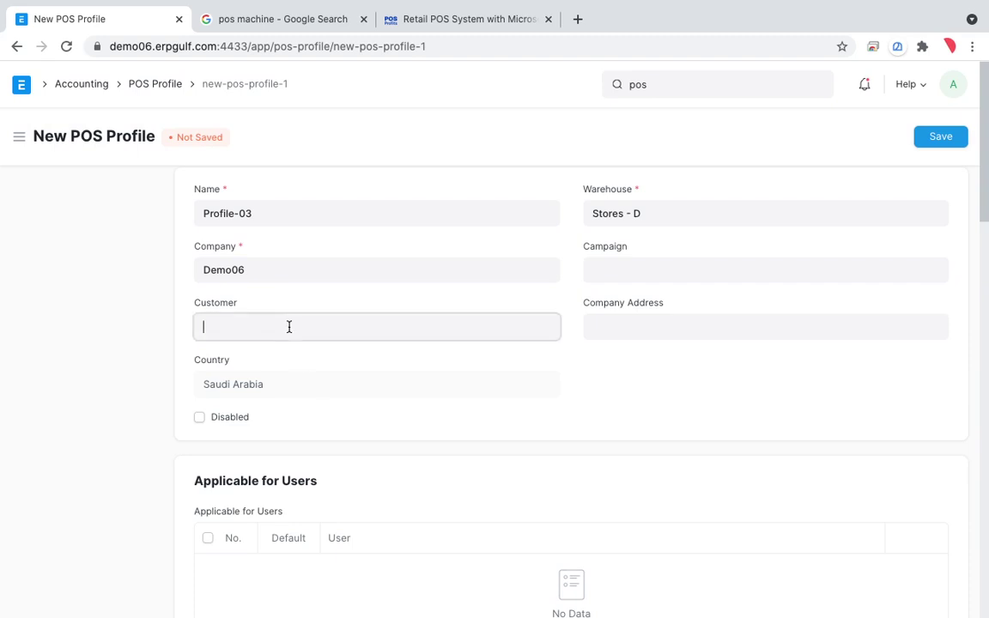
click(285, 418)
scroll(479, 409, down, 1)
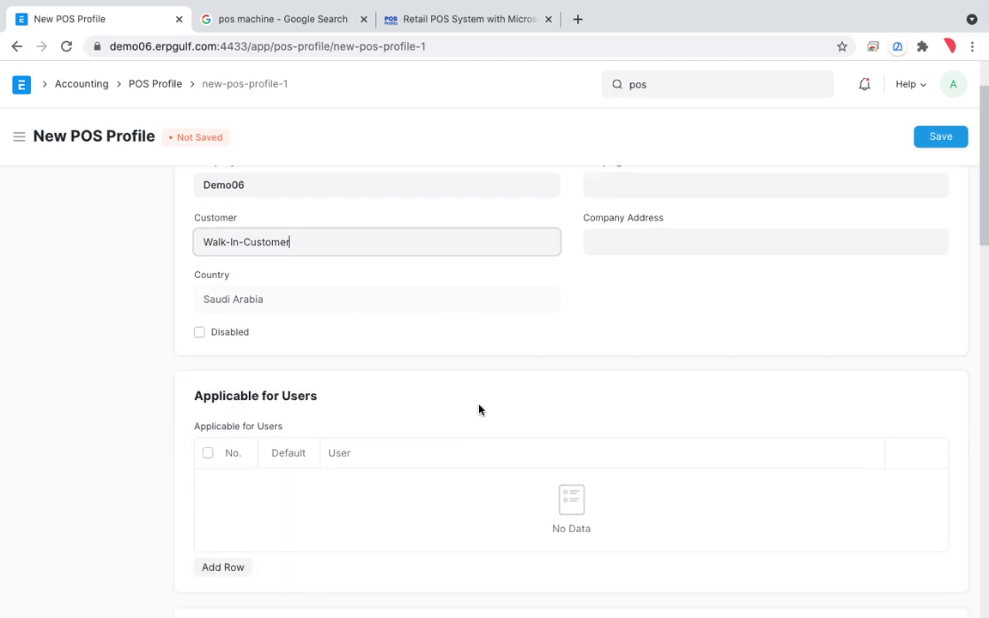
click(930, 142)
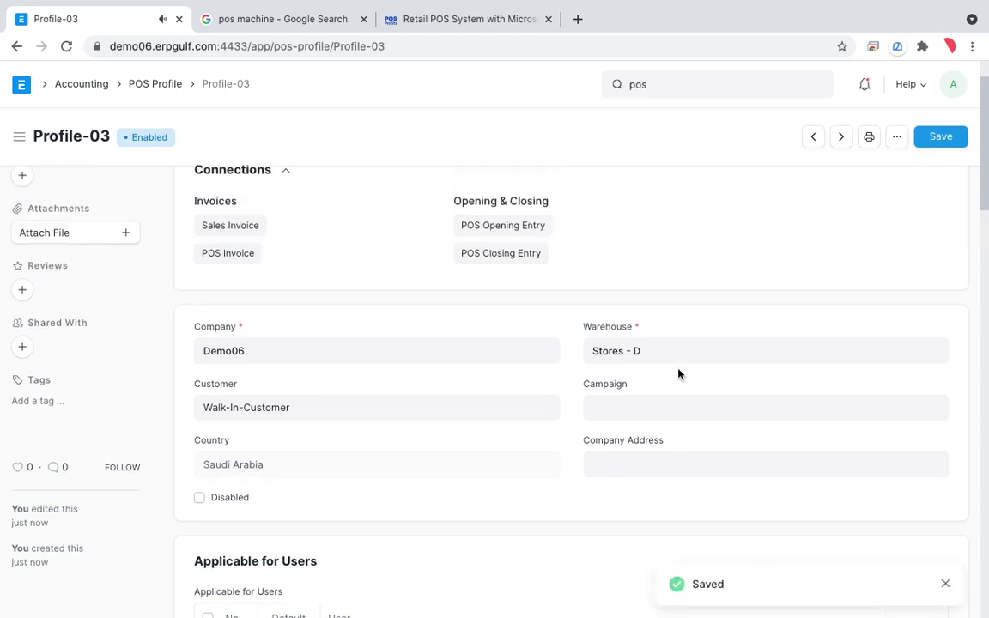
Go from the saved profile through the POS Profile list, Accounting and Payment Entry to the Retail workspace
click(152, 84)
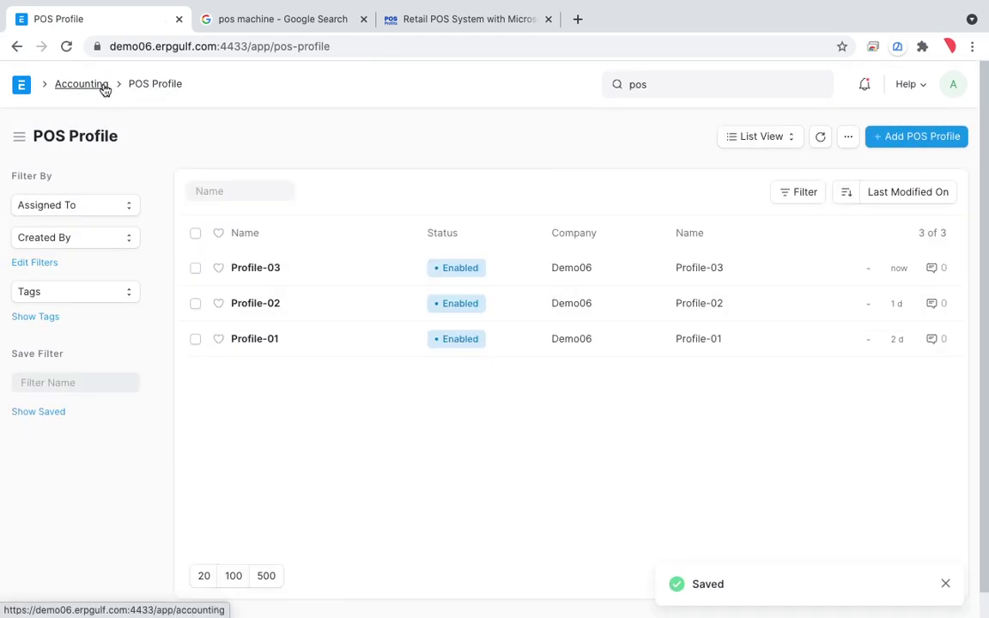
click(104, 88)
scroll(619, 435, down, 2)
scroll(618, 434, down, 1)
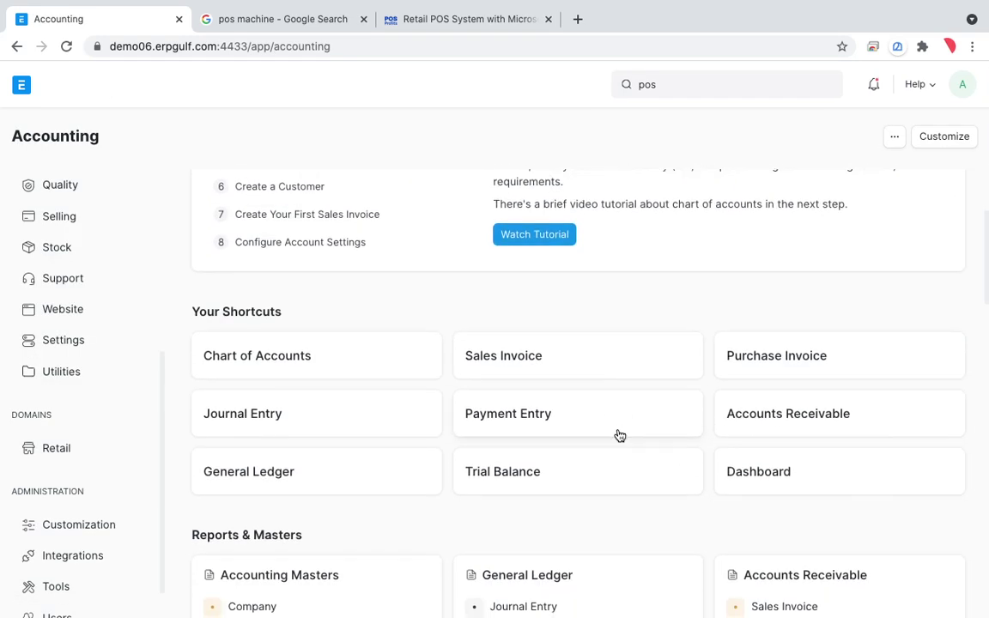
click(618, 430)
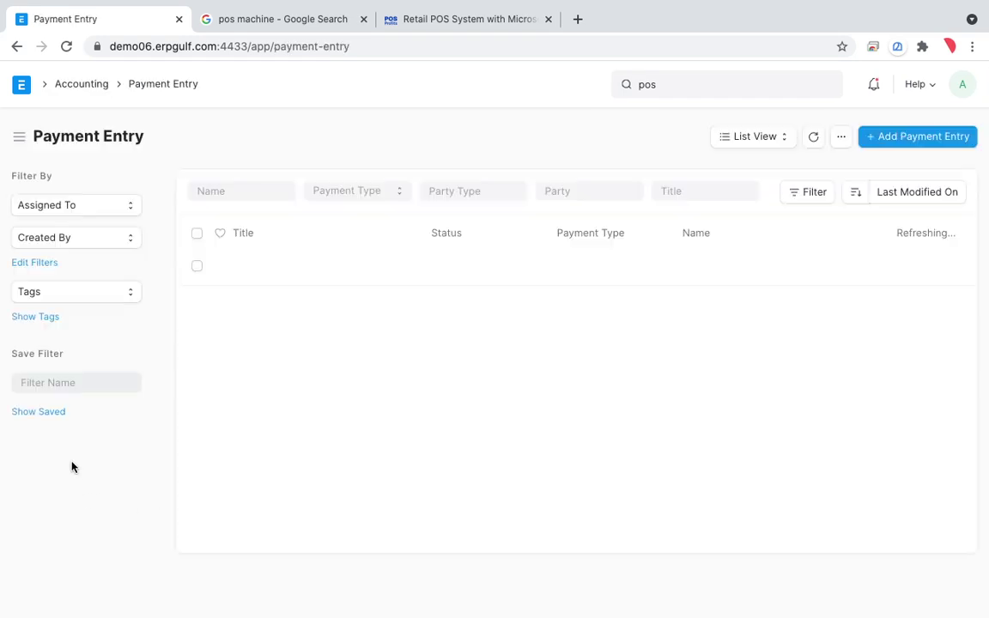
click(15, 47)
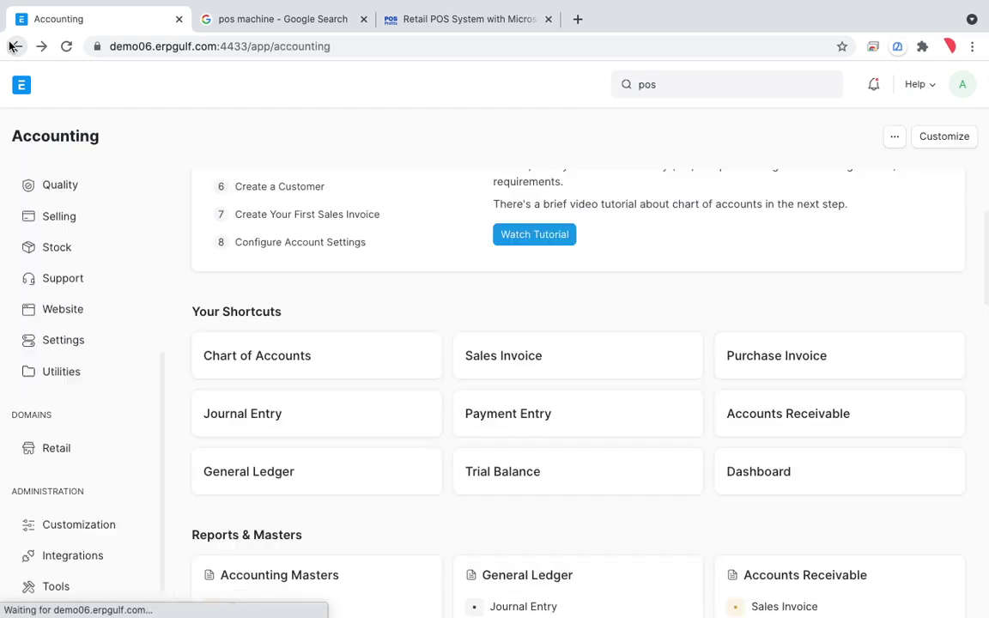
click(92, 457)
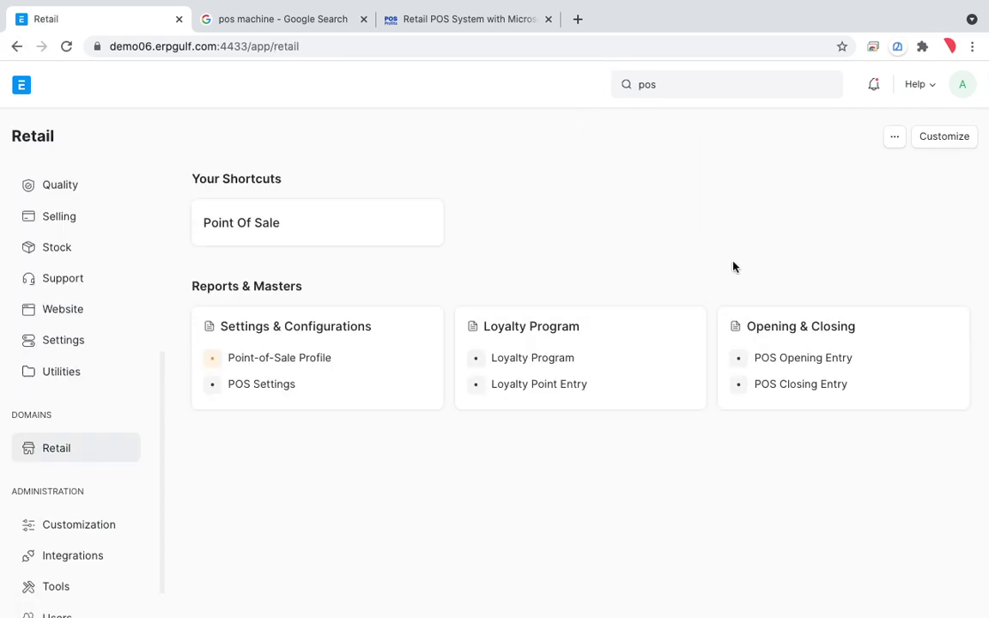
Annotate the Opening & Closing card, marking the POS Closing Entry and POS Opening Entry links
mouse_move(746, 327)
mouse_down()
mouse_move(830, 323)
mouse_move(798, 335)
mouse_move(803, 309)
mouse_up()
key(super+shift+a)
mouse_move(886, 381)
mouse_down()
mouse_move(830, 414)
mouse_move(839, 346)
mouse_up()
mouse_move(586, 429)
mouse_down()
mouse_move(707, 378)
mouse_move(711, 355)
mouse_move(743, 353)
mouse_up()
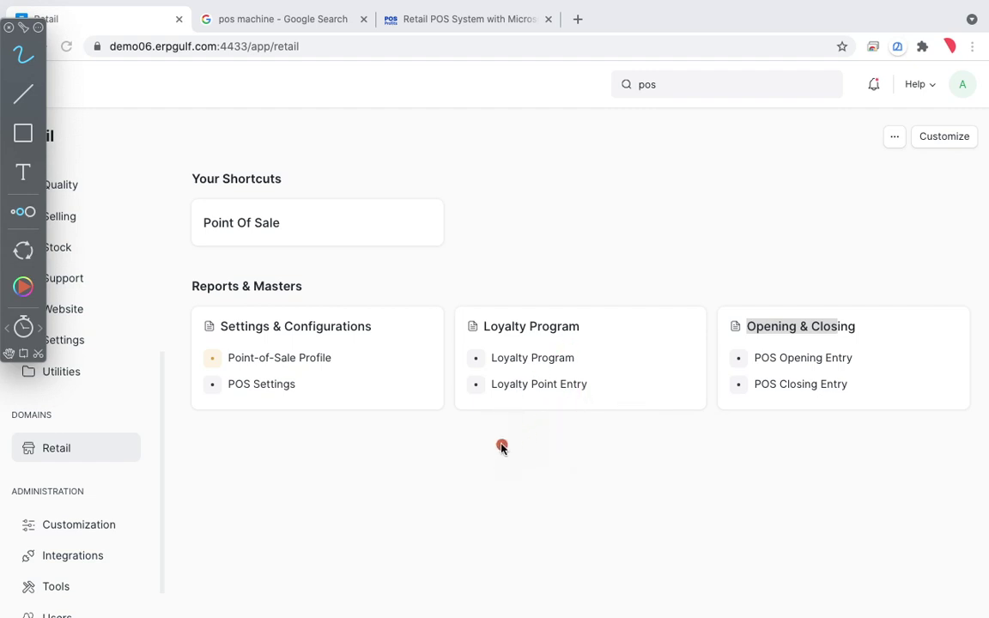
mouse_move(466, 455)
mouse_down()
mouse_move(465, 508)
mouse_move(514, 506)
mouse_up()
drag(498, 455, 515, 464)
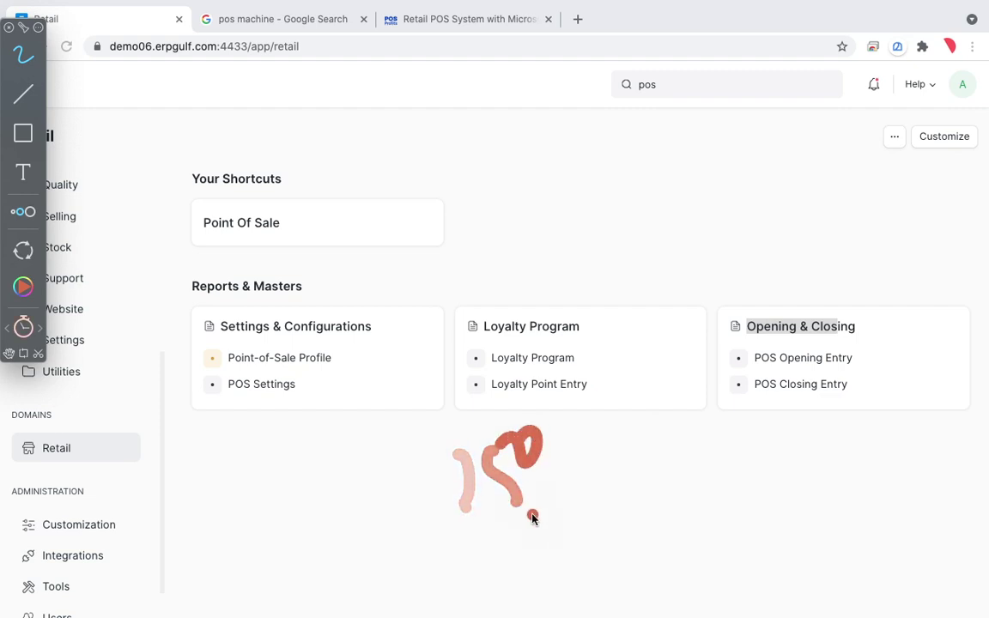
mouse_move(532, 518)
mouse_down()
mouse_move(563, 506)
mouse_move(592, 468)
mouse_move(590, 478)
mouse_up()
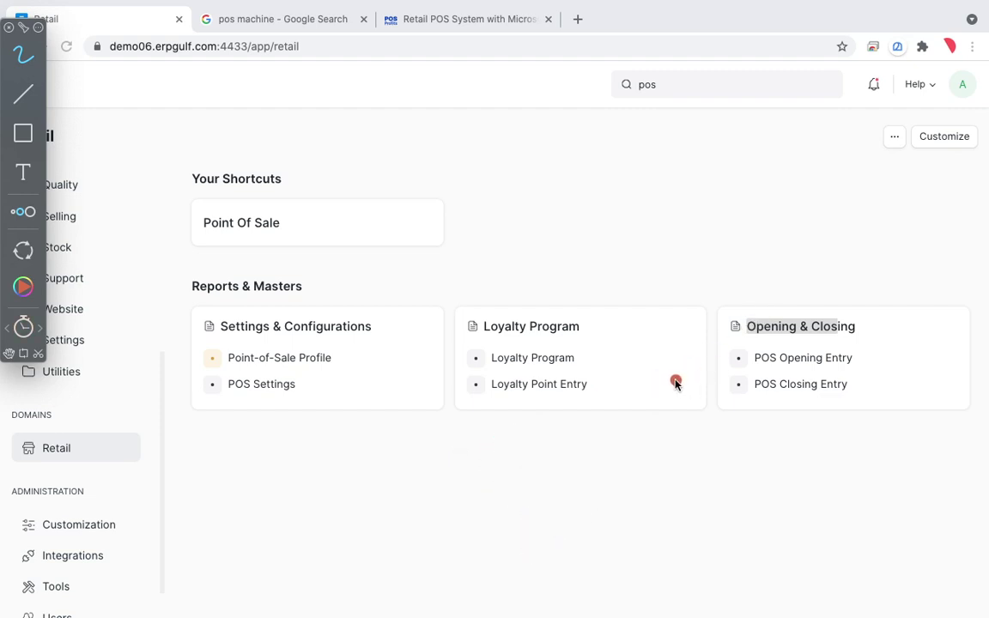
drag(671, 384, 728, 370)
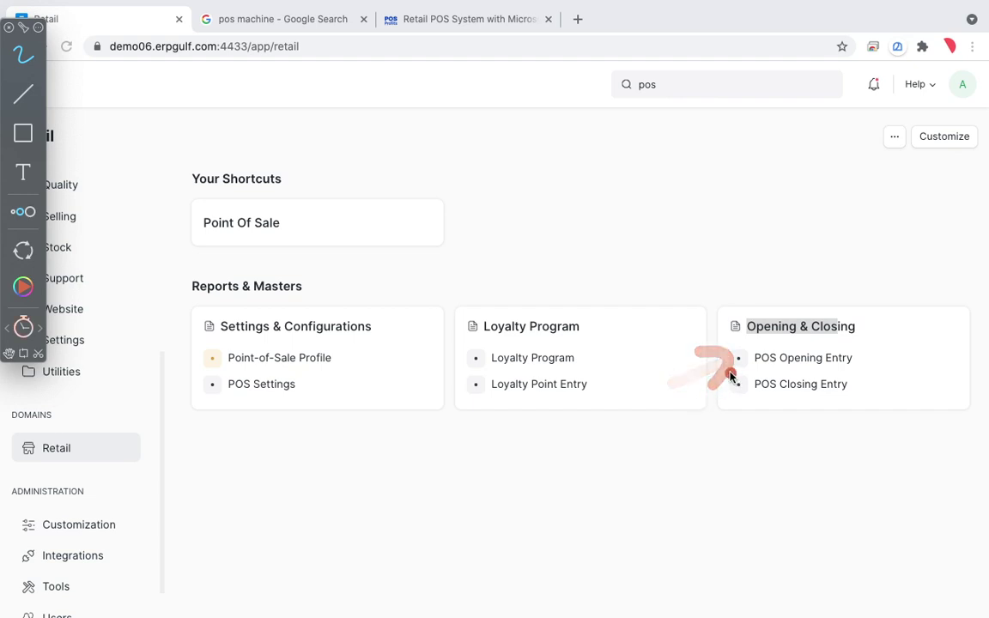
click(749, 362)
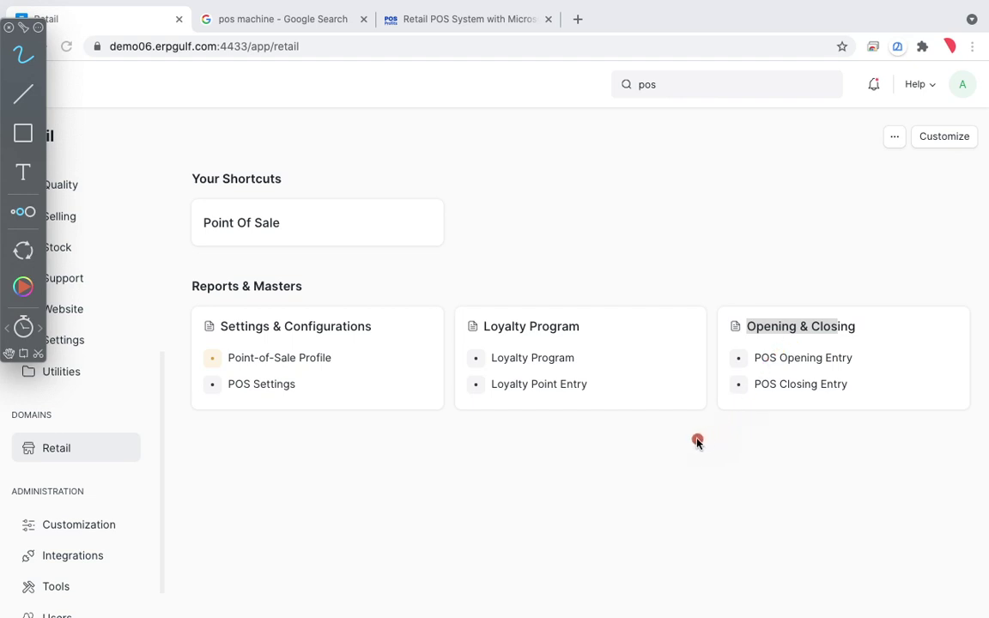
Annotate POS Closing Entry, Point-of-Sale Profile and Point Of Sale, then open the POS Opening Entry list
mouse_move(635, 461)
mouse_down()
mouse_move(711, 398)
mouse_move(747, 382)
mouse_move(711, 380)
mouse_move(754, 401)
mouse_up()
mouse_move(680, 434)
mouse_down()
mouse_move(738, 404)
mouse_move(752, 417)
mouse_up()
mouse_move(687, 435)
mouse_down()
mouse_move(727, 396)
mouse_move(741, 415)
mouse_up()
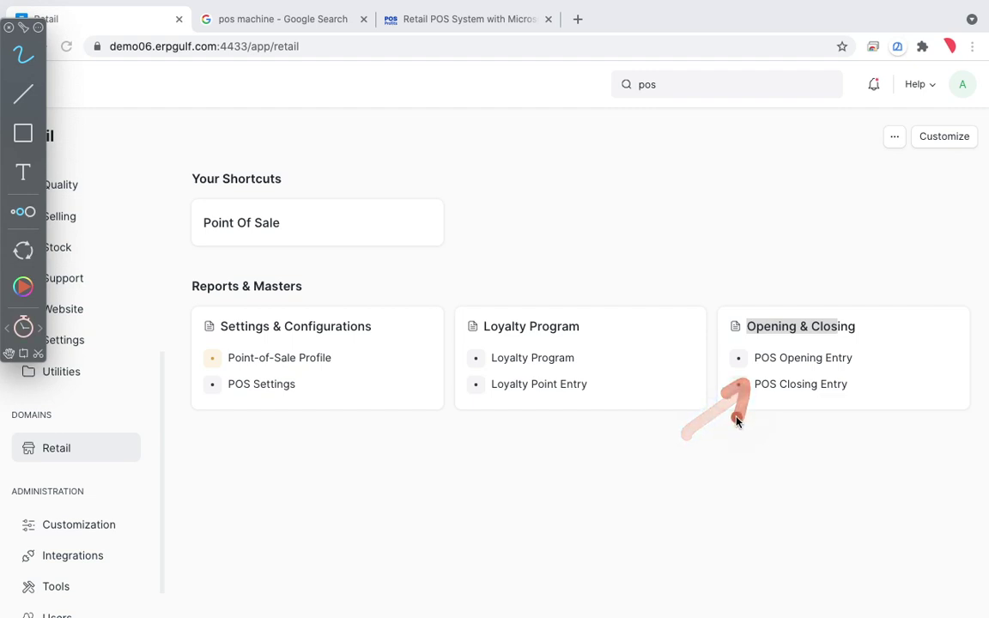
mouse_move(783, 297)
mouse_down()
mouse_move(741, 304)
mouse_move(779, 283)
mouse_move(732, 361)
mouse_up()
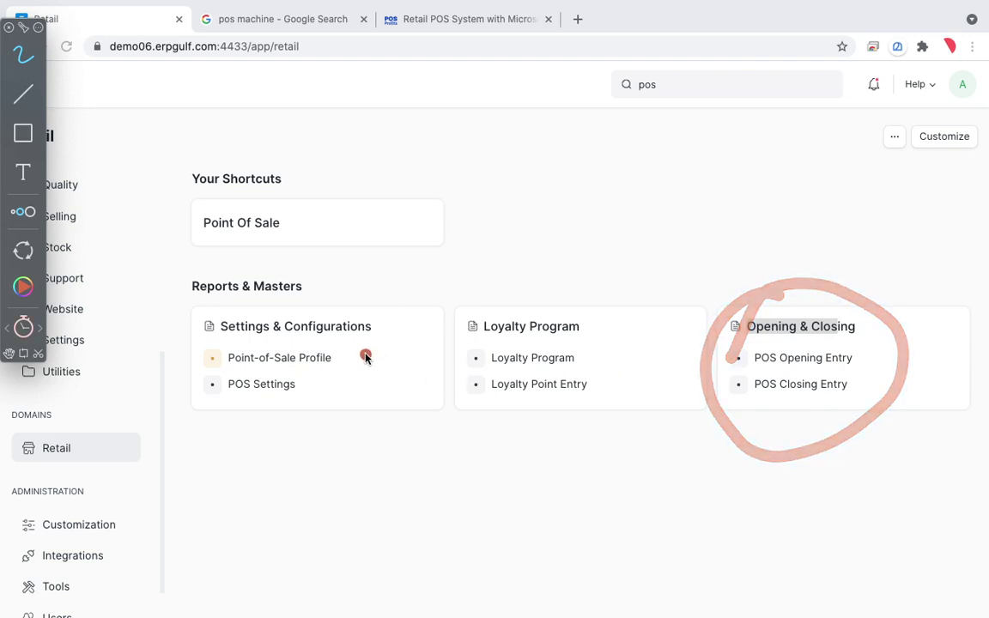
mouse_move(367, 357)
mouse_down()
mouse_move(327, 326)
mouse_move(323, 354)
mouse_up()
mouse_move(829, 320)
mouse_down()
mouse_move(729, 420)
mouse_move(885, 365)
mouse_up()
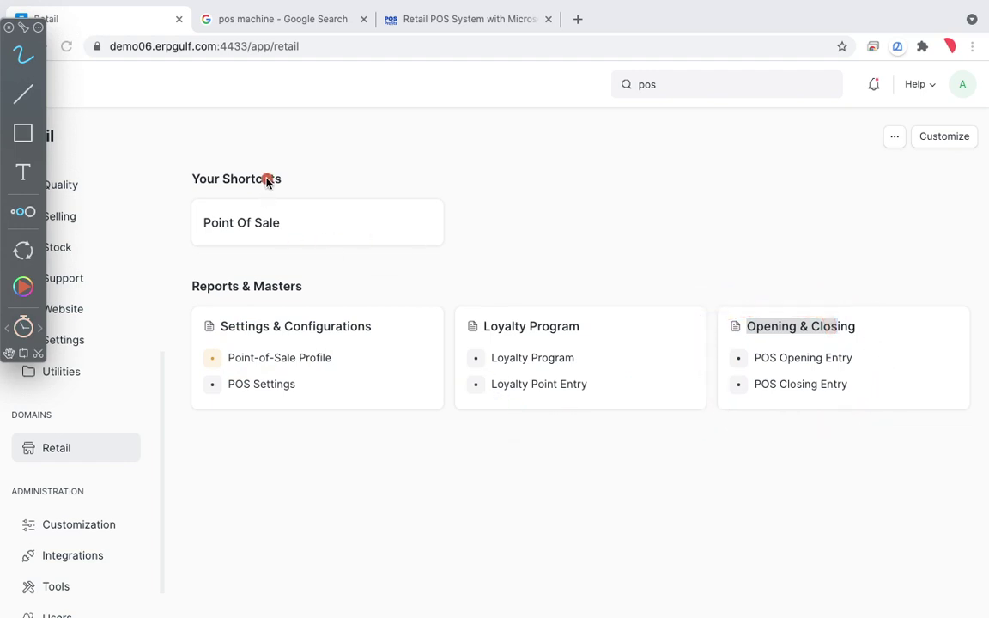
mouse_move(270, 193)
mouse_down()
mouse_move(199, 206)
mouse_move(317, 203)
mouse_move(165, 199)
mouse_up()
key(Escape)
click(818, 365)
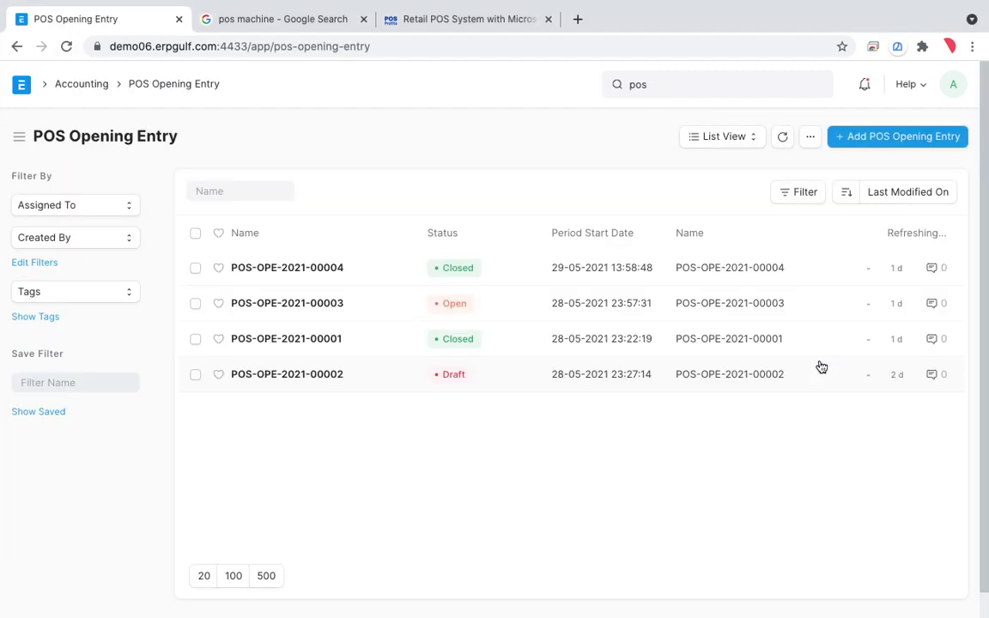
Create a draft POS opening entry for Profile-03 with a 250 cash opening amount
click(926, 146)
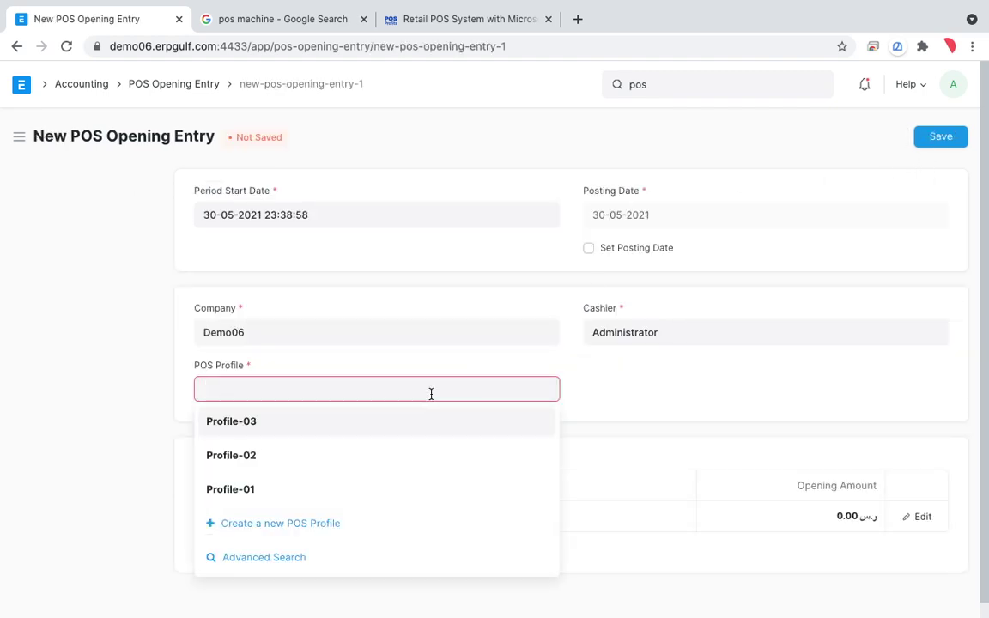
click(420, 430)
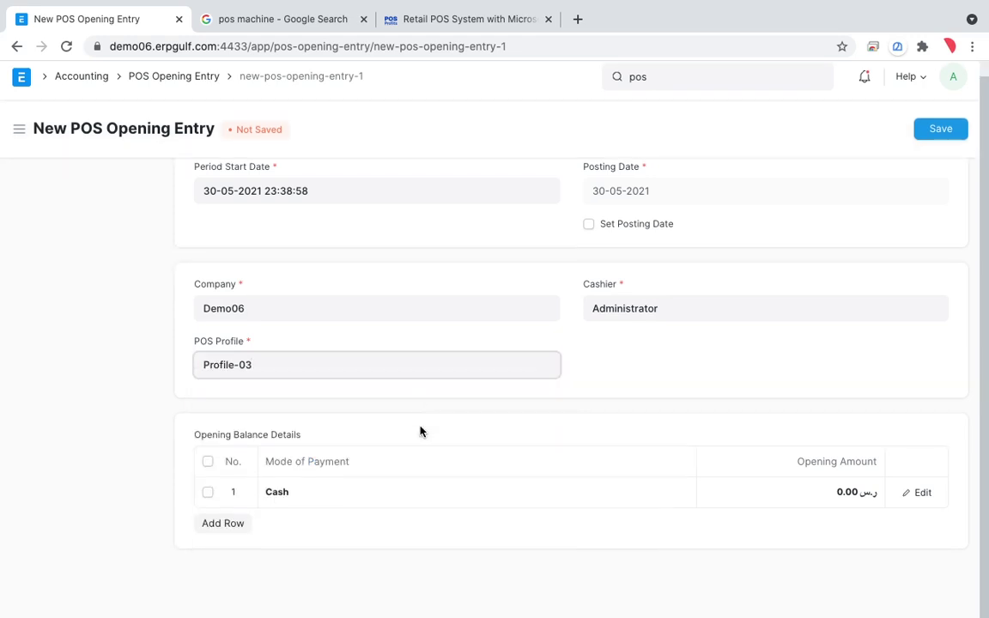
scroll(553, 501, up, 1)
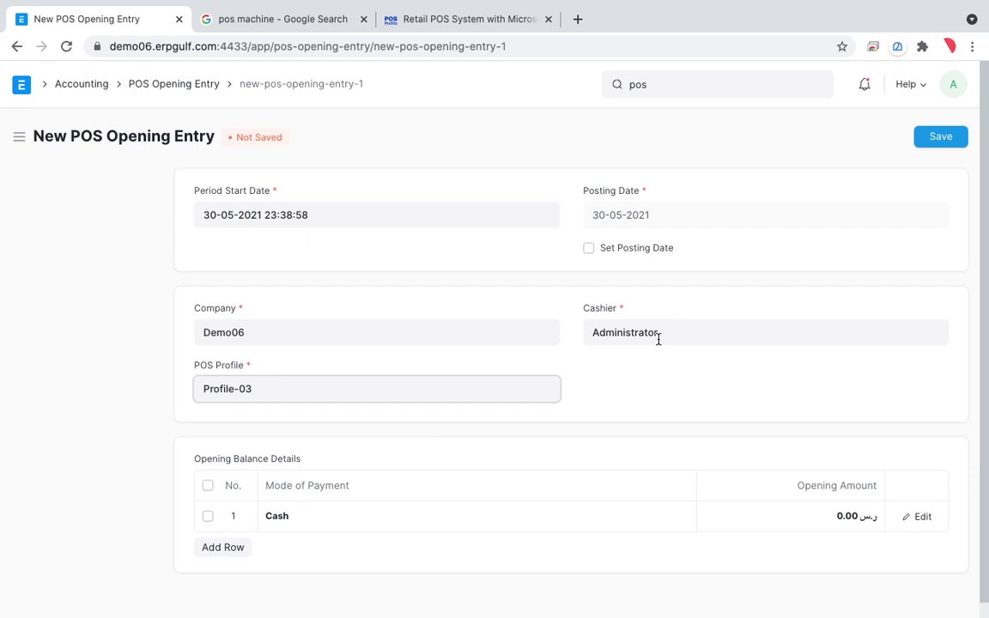
click(828, 515)
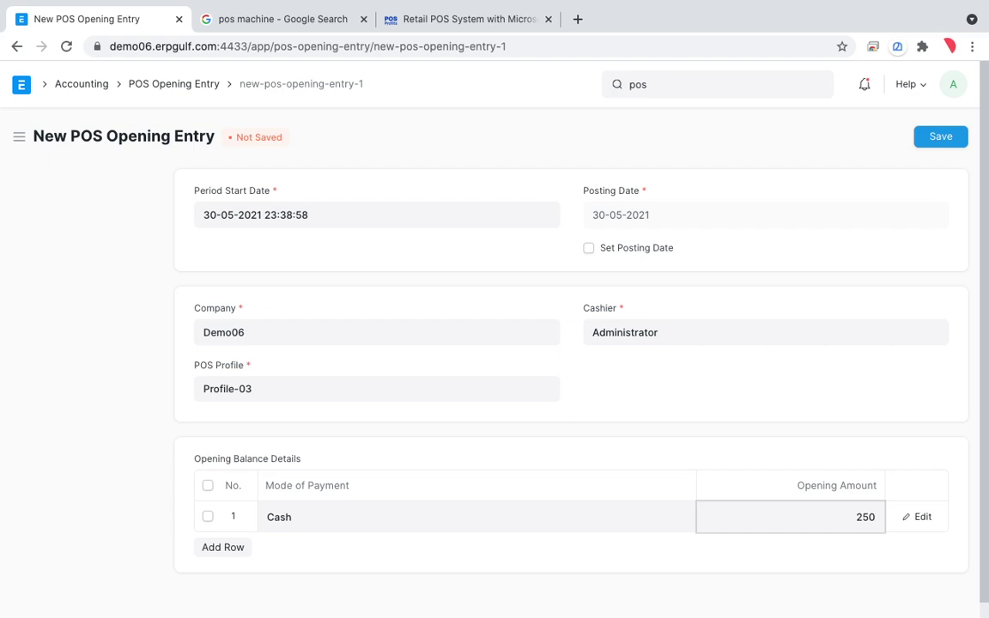
text(250)
click(939, 448)
scroll(938, 447, down, 1)
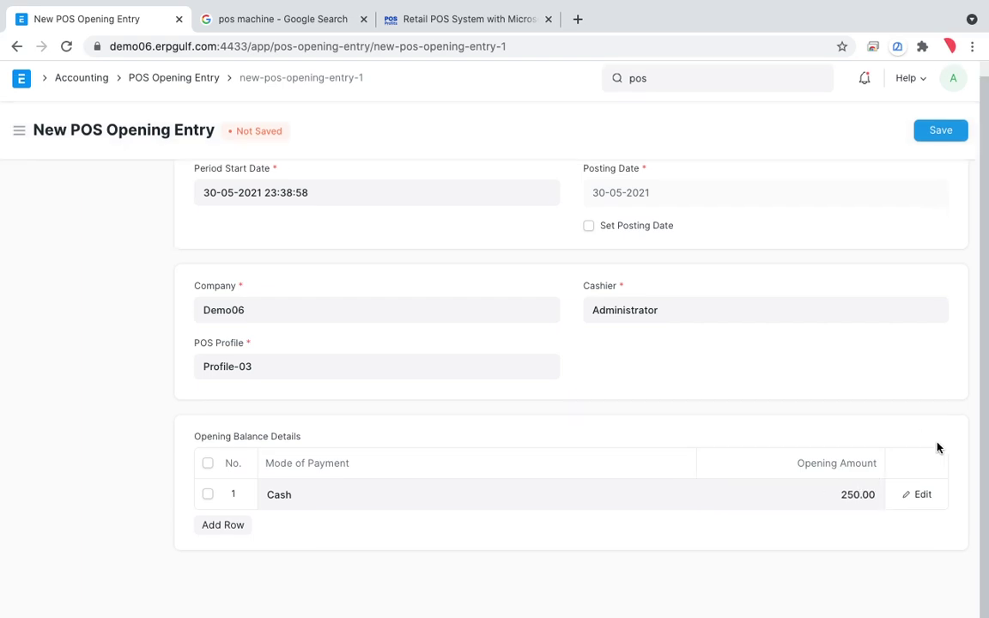
click(929, 136)
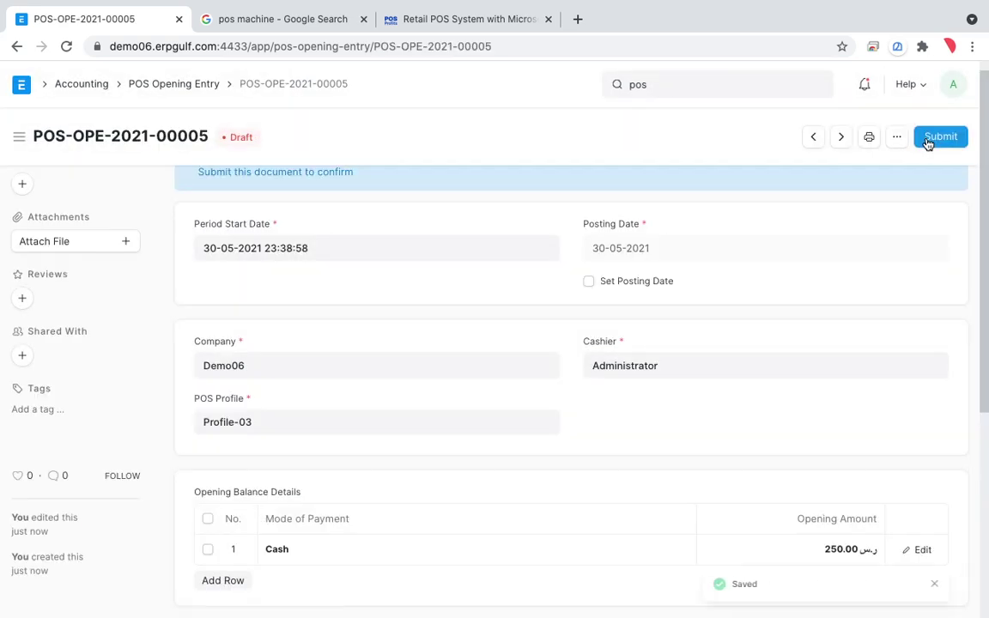
Submit opening entry POS-OPE-2021-00005 and return to the Retail workspace
scroll(784, 328, up, 1)
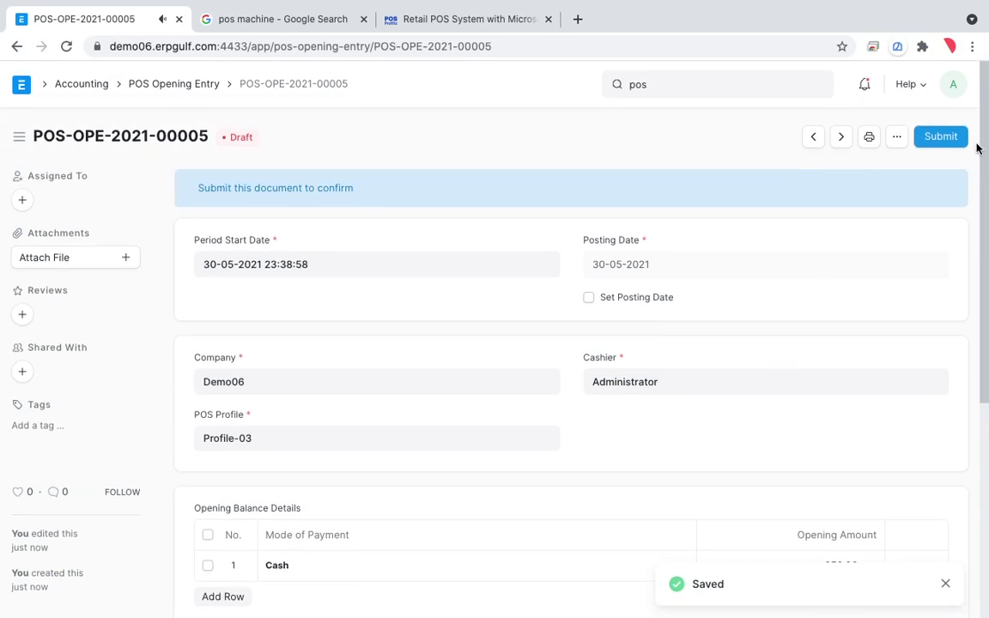
click(944, 138)
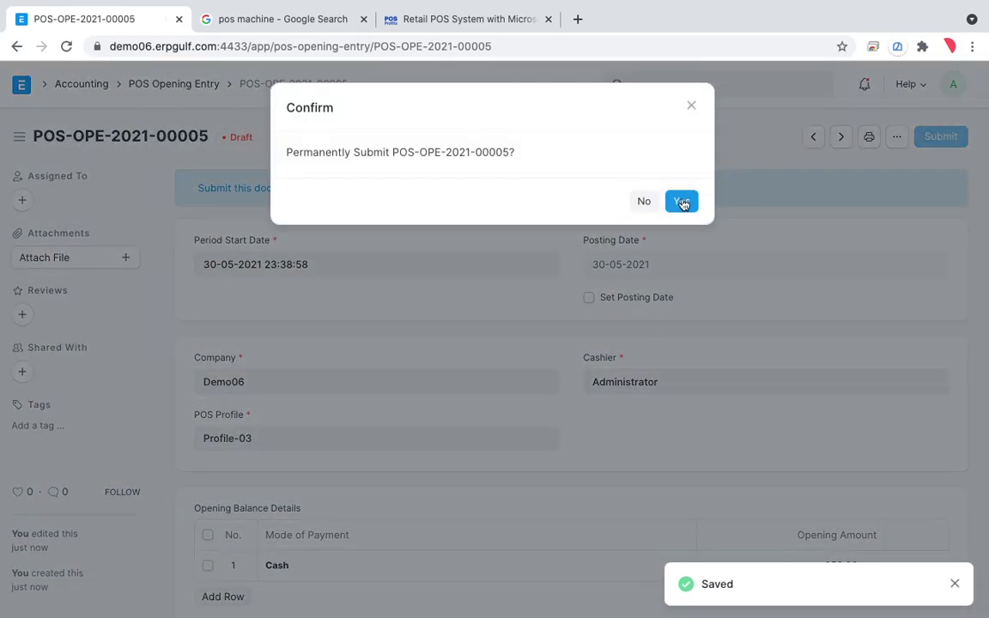
click(682, 203)
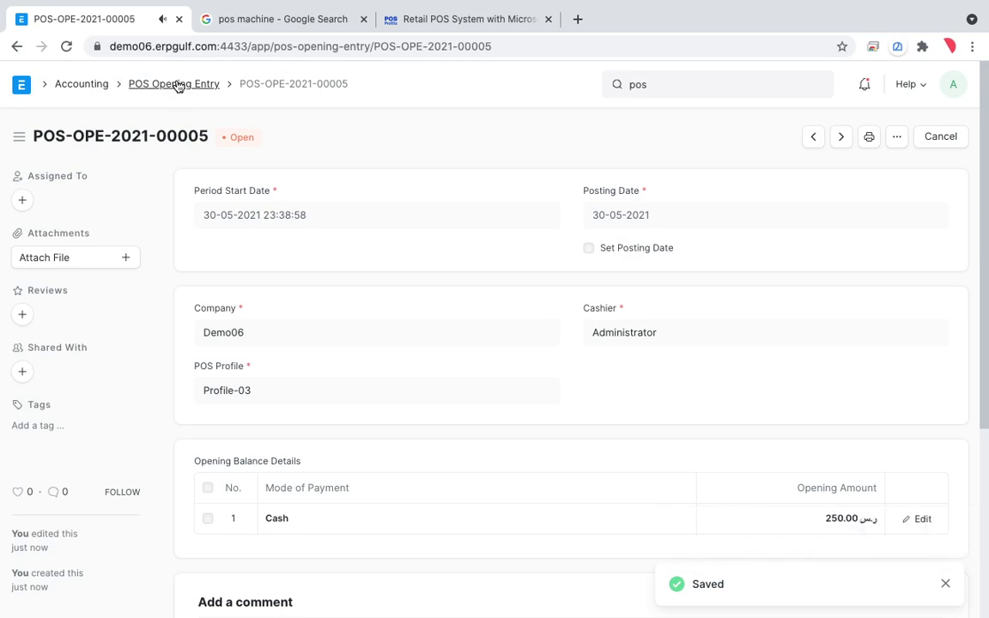
click(177, 84)
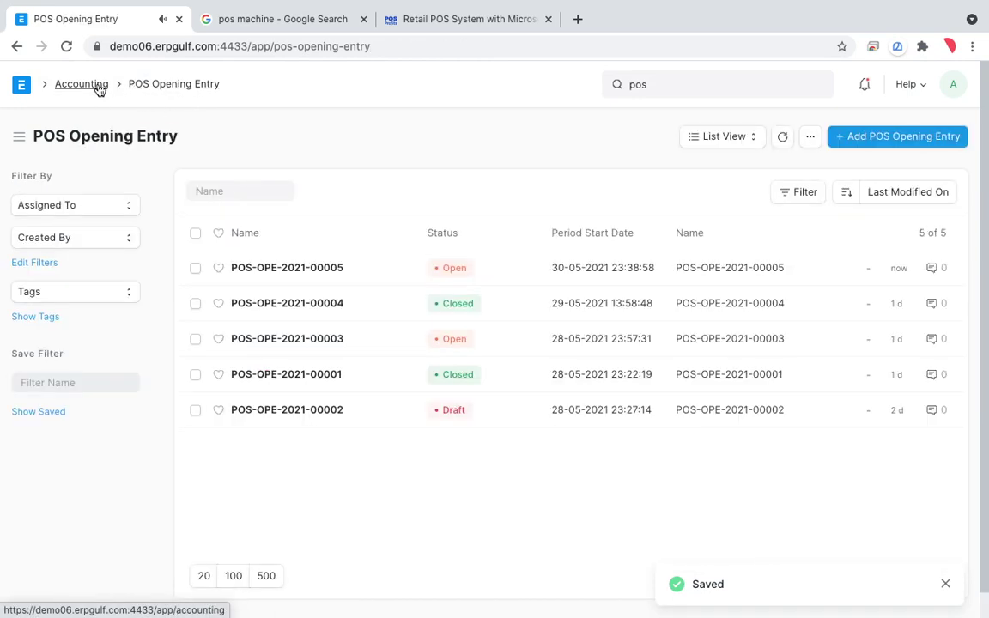
click(99, 90)
click(82, 448)
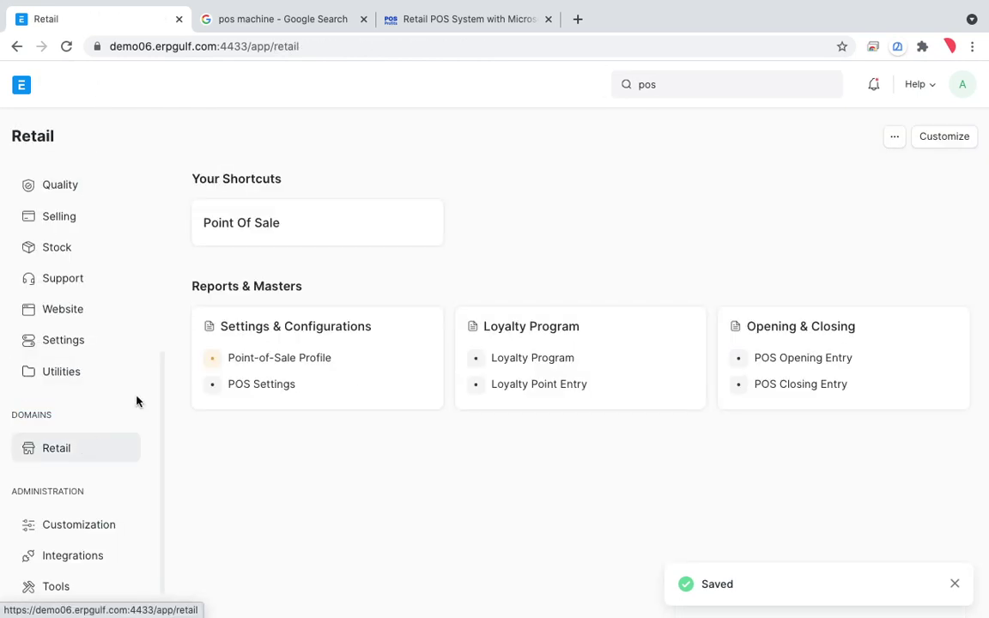
Open the Point of Sale screen for Profile-03 and begin marking up the item catalogue
click(322, 228)
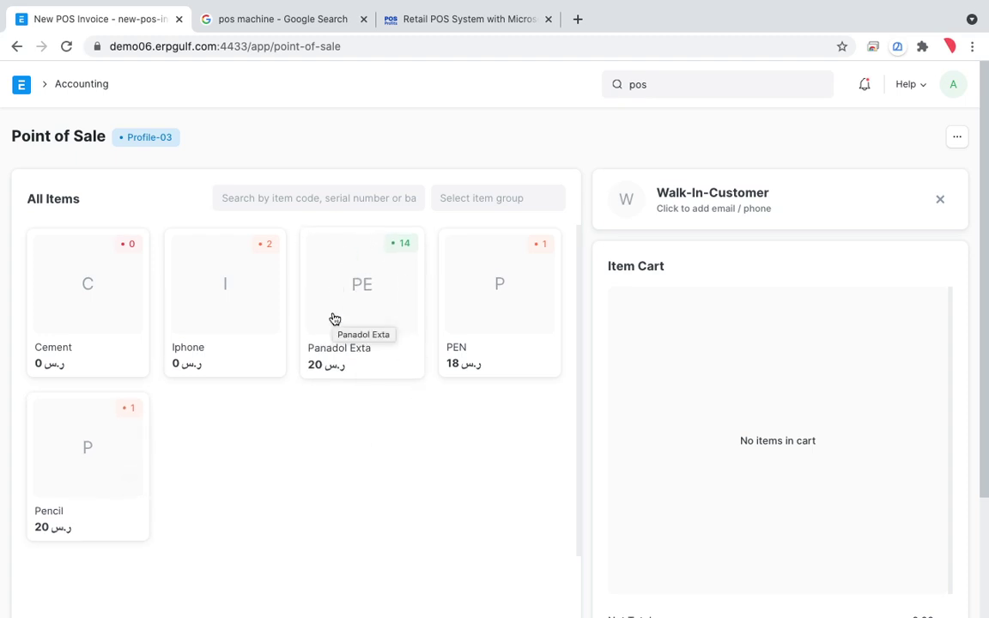
key(super+shift+a)
mouse_move(412, 243)
mouse_down()
mouse_move(391, 217)
mouse_move(356, 359)
mouse_move(382, 245)
mouse_move(402, 239)
mouse_move(315, 285)
mouse_move(364, 239)
mouse_move(402, 371)
mouse_up()
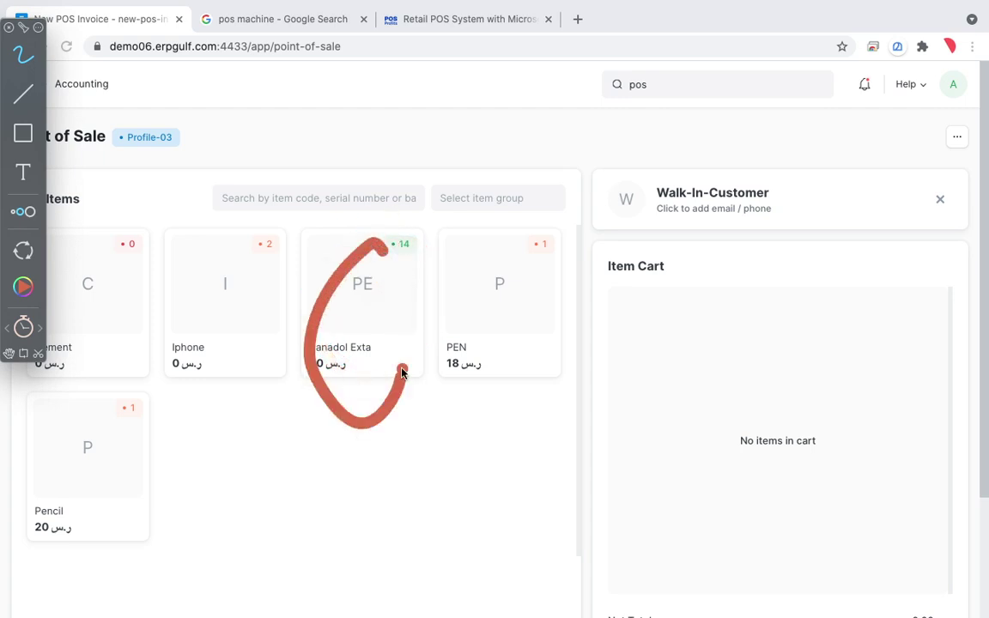
mouse_move(337, 362)
mouse_down()
mouse_move(358, 369)
mouse_move(388, 342)
mouse_up()
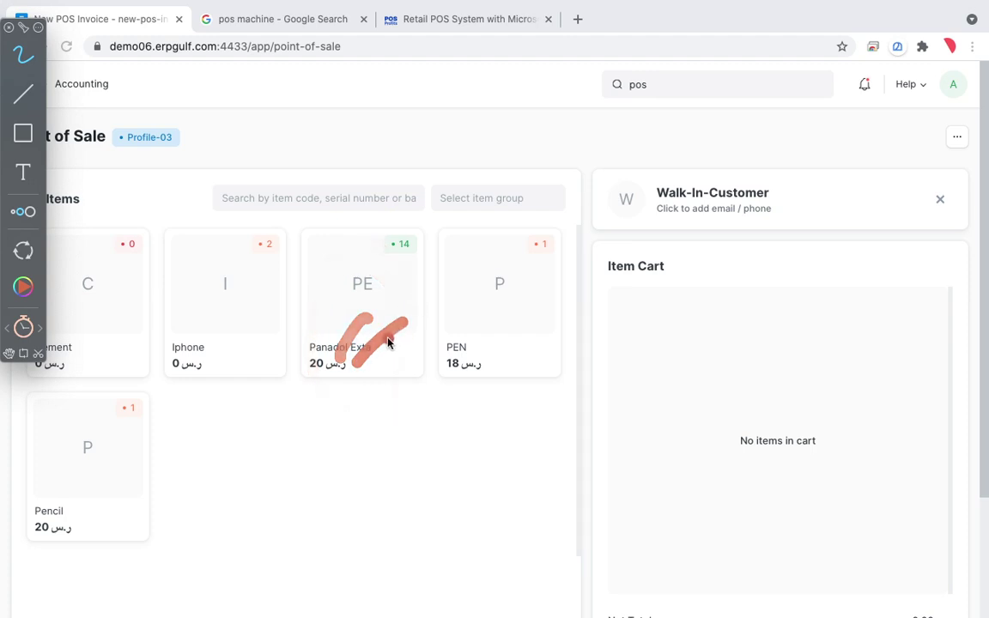
drag(324, 294, 365, 249)
drag(352, 296, 391, 263)
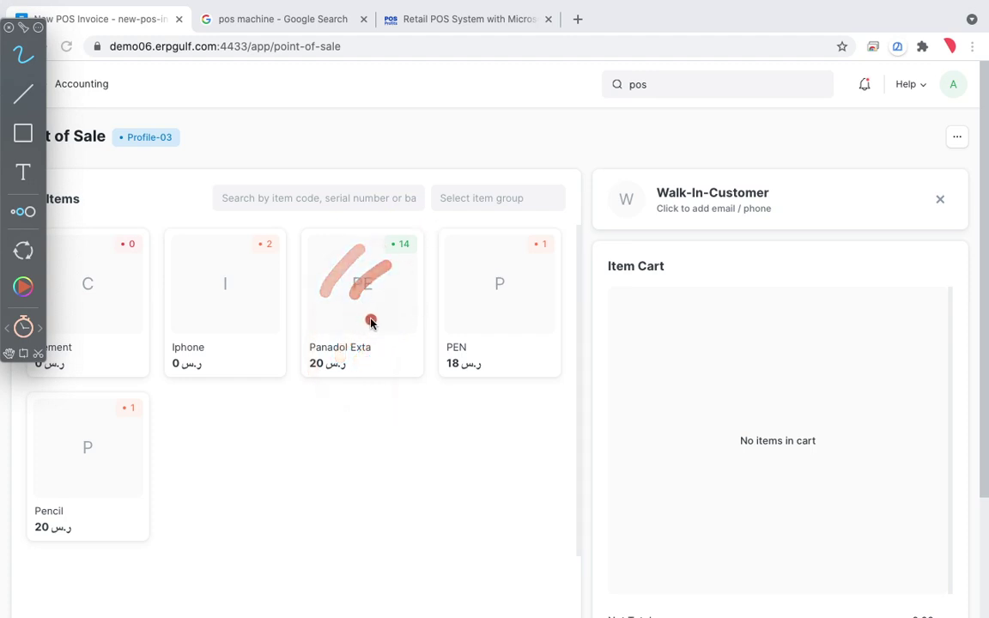
Finish annotating the item cards and empty Walk-In-Customer cart, then put the screen pen away
drag(369, 338, 354, 359)
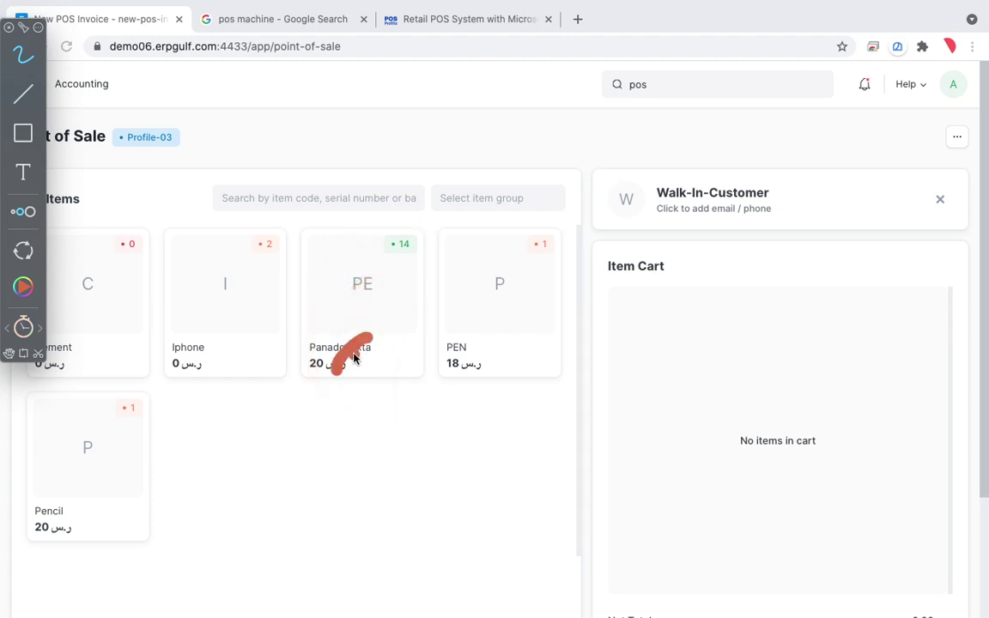
drag(219, 330, 243, 300)
drag(232, 343, 267, 314)
click(328, 267)
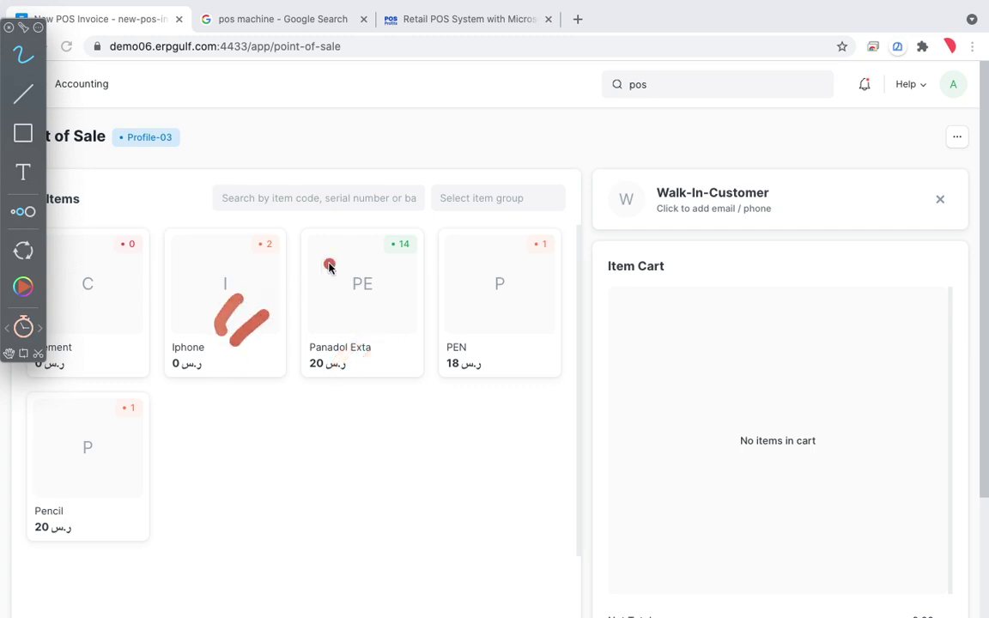
drag(530, 297, 478, 331)
drag(137, 471, 121, 455)
click(104, 301)
drag(127, 343, 165, 319)
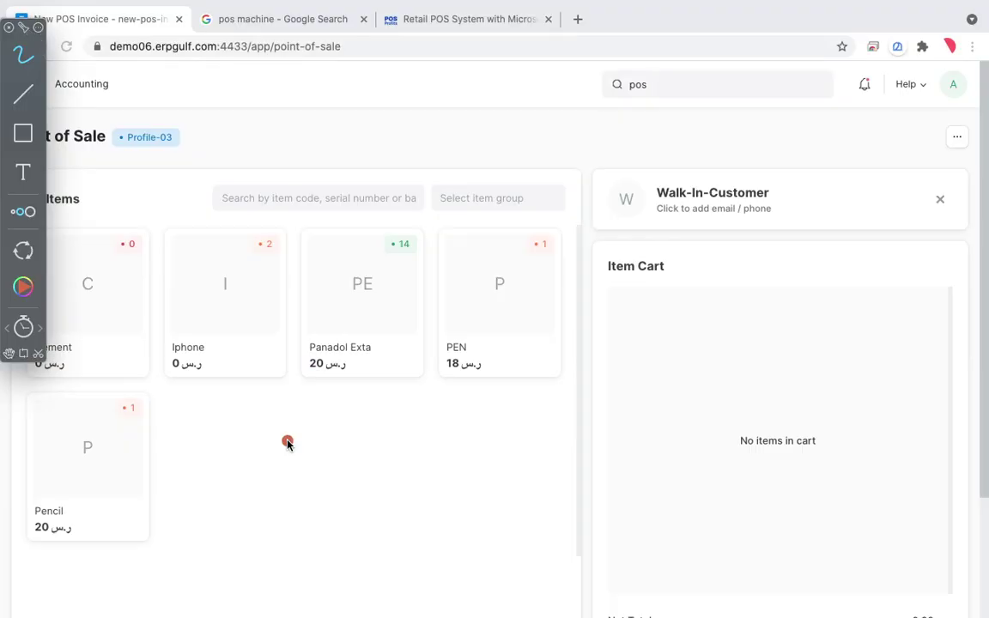
click(230, 465)
key(Escape)
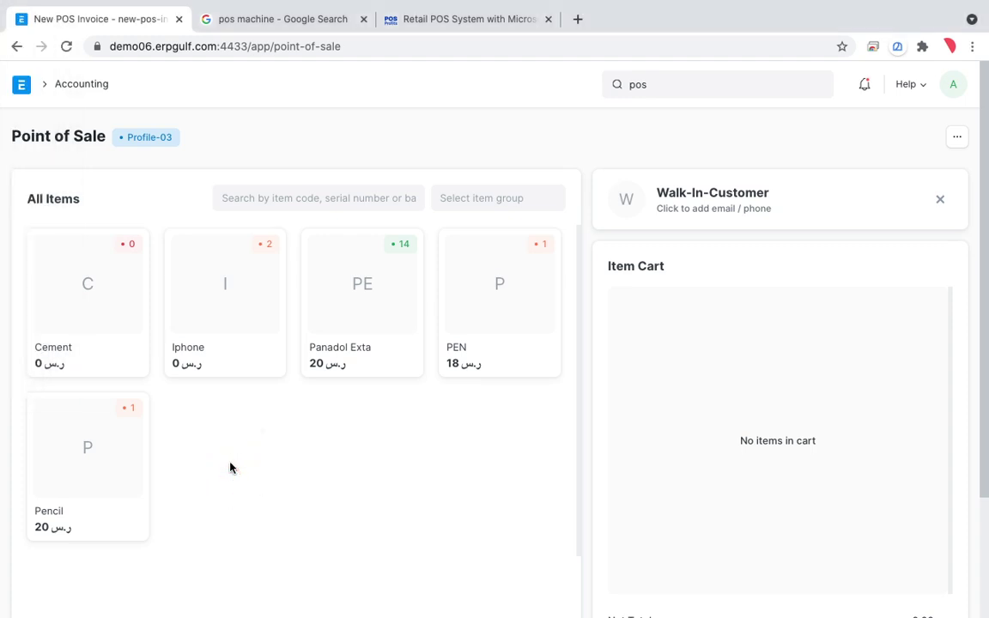
Add a Pencil to the cart and set its quantity to 21
click(106, 446)
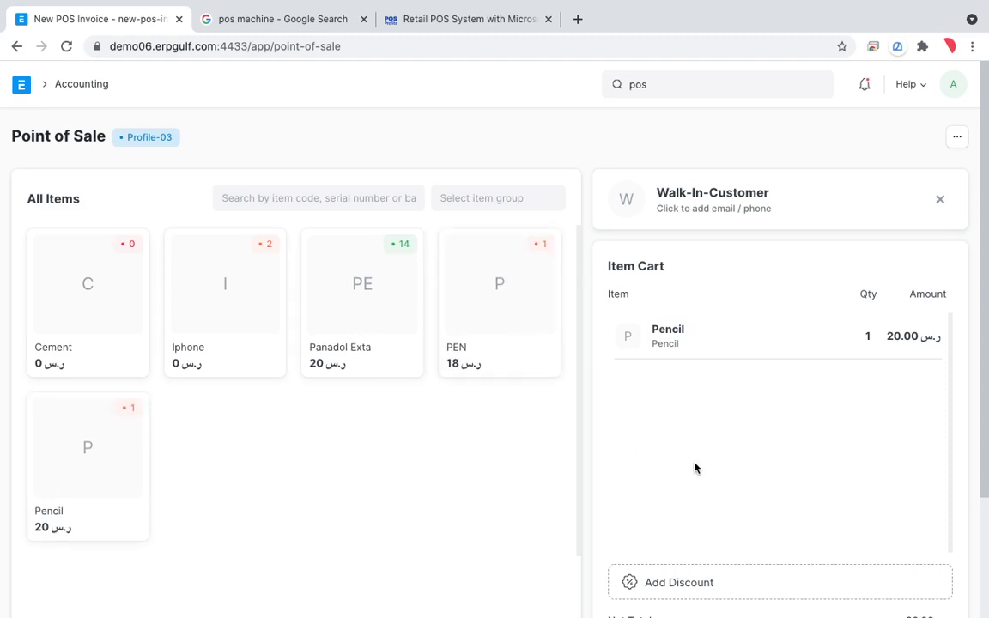
scroll(696, 467, down, 2)
scroll(696, 466, up, 2)
scroll(696, 466, down, 1)
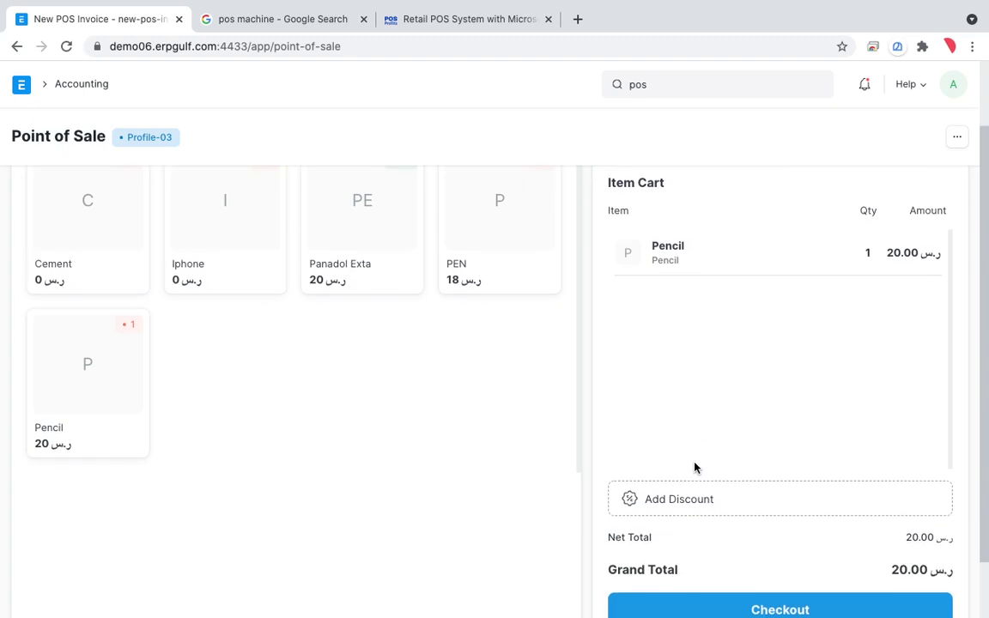
click(815, 253)
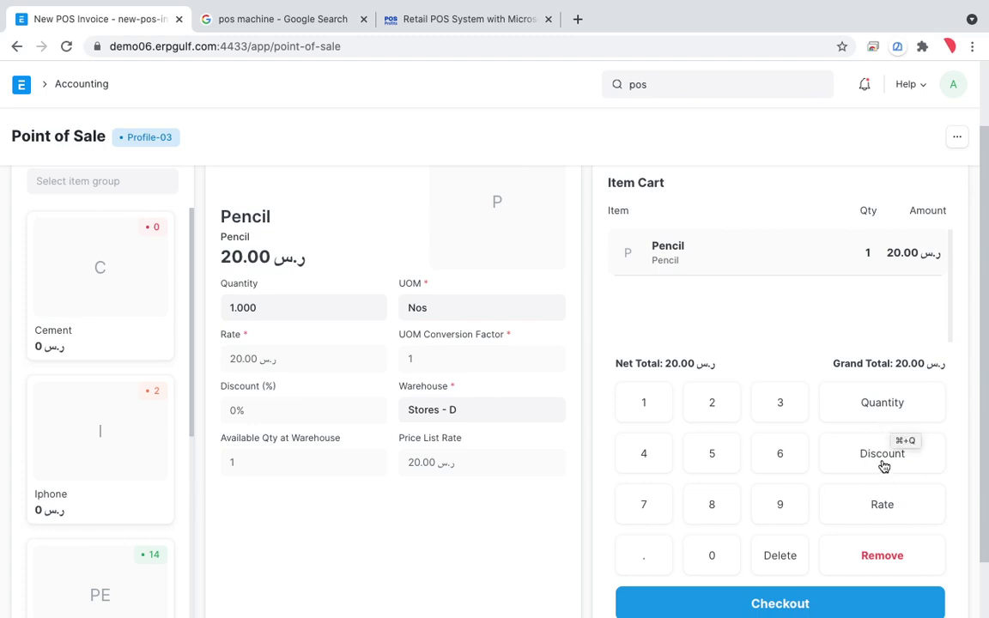
click(882, 507)
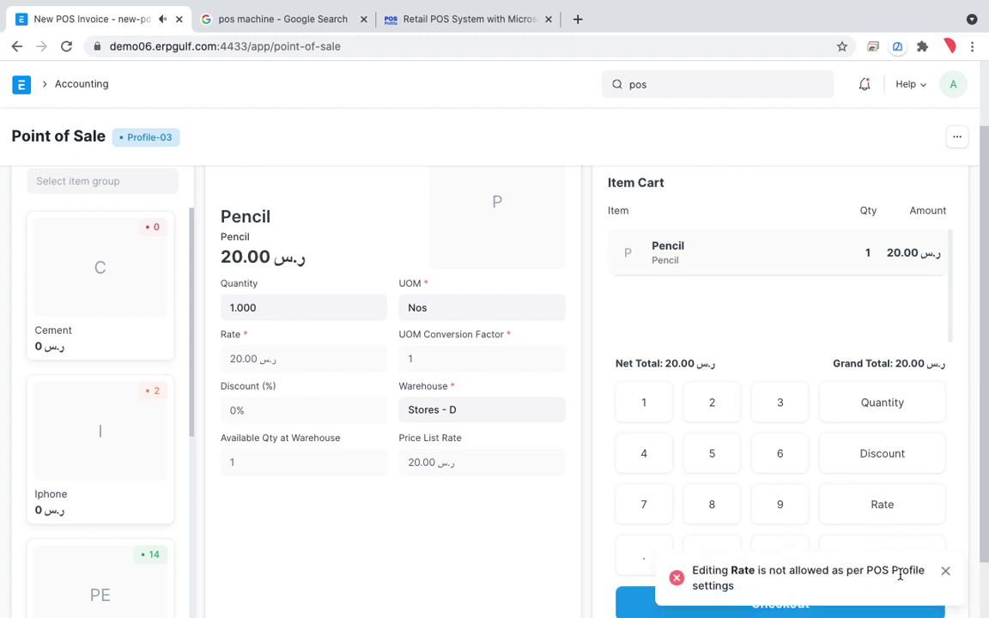
click(889, 404)
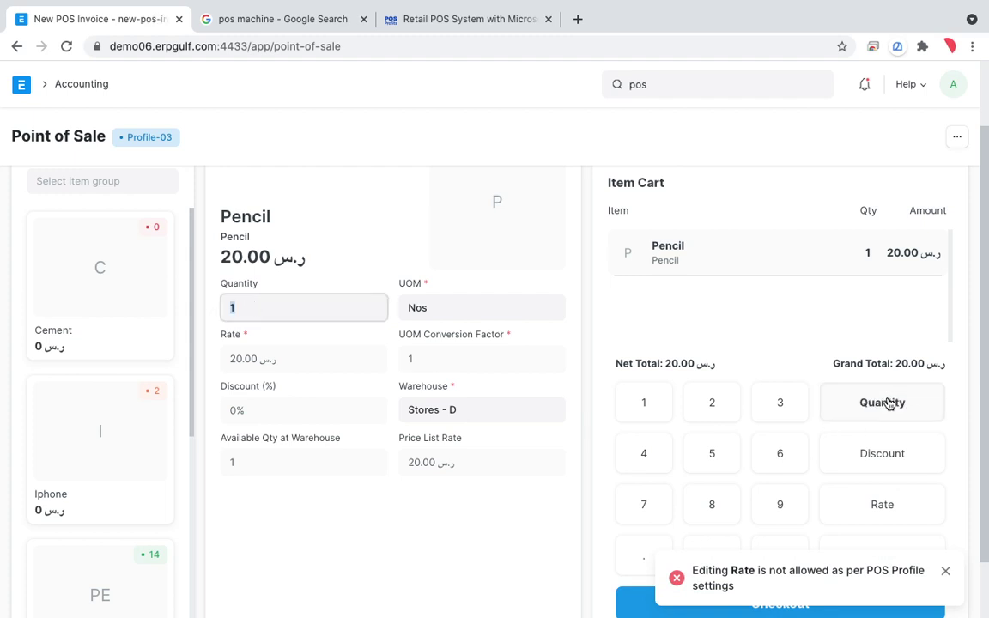
click(711, 405)
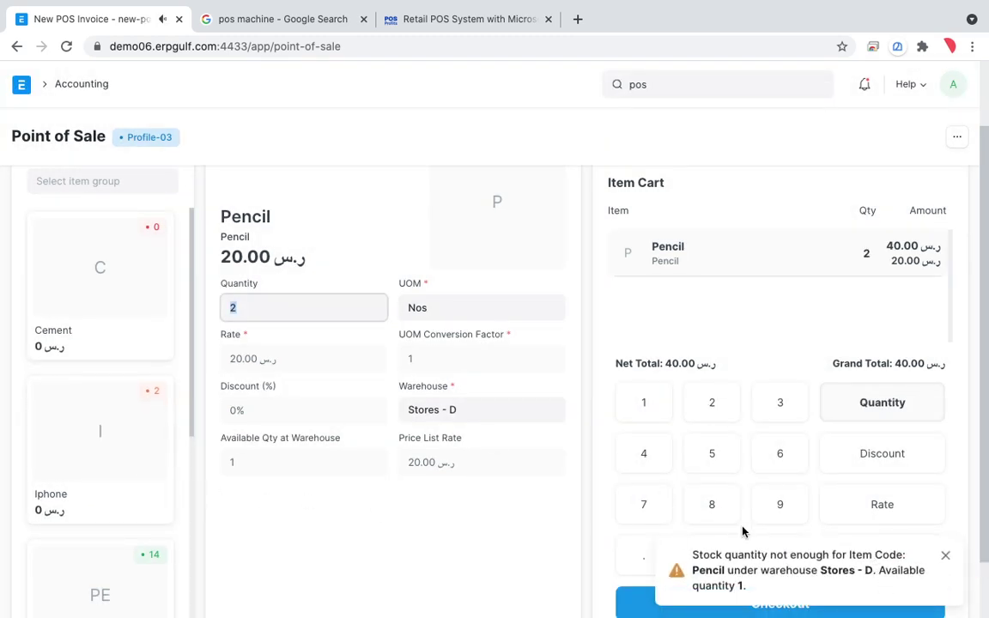
click(648, 407)
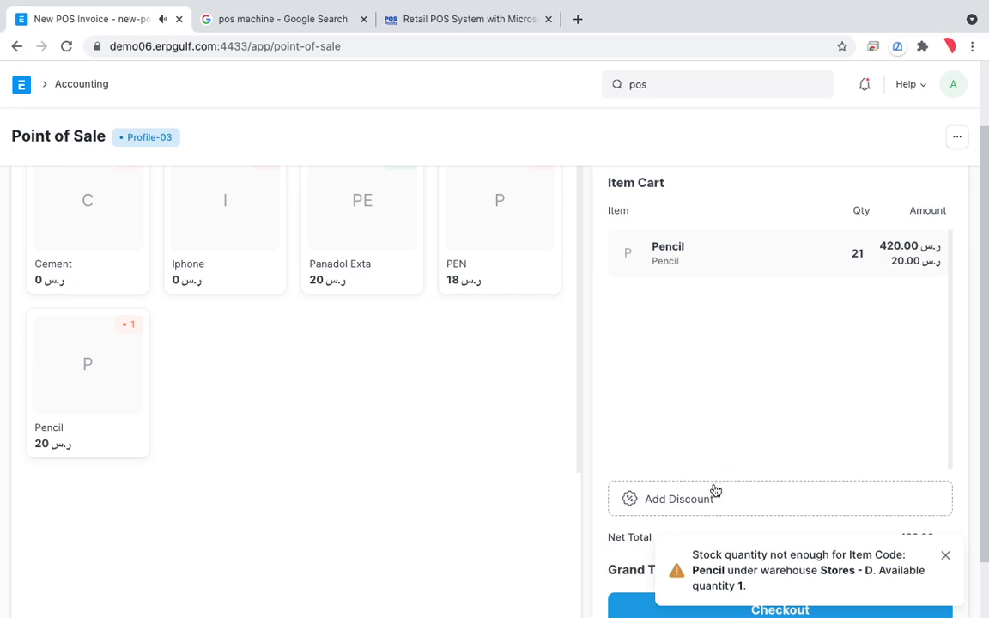
Reset the Pencil quantity to 1 at 20.00 and proceed to checkout
click(857, 255)
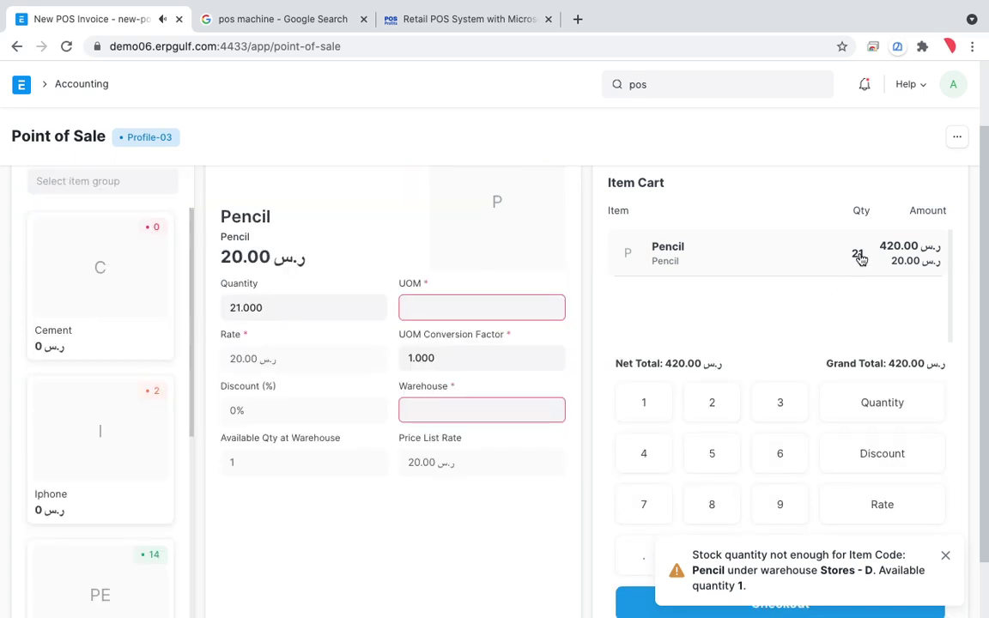
click(642, 417)
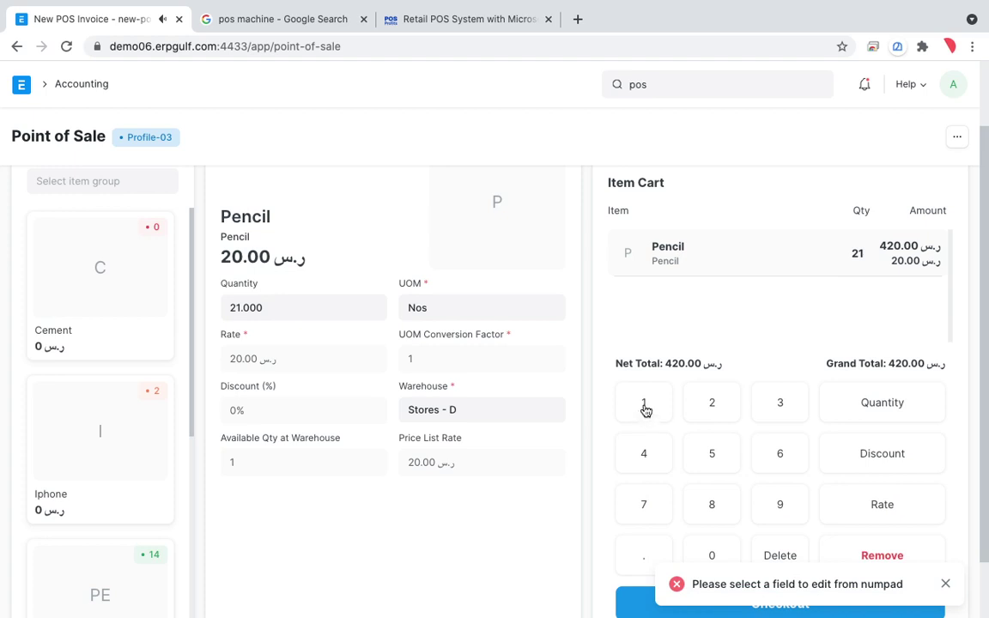
click(790, 556)
click(810, 263)
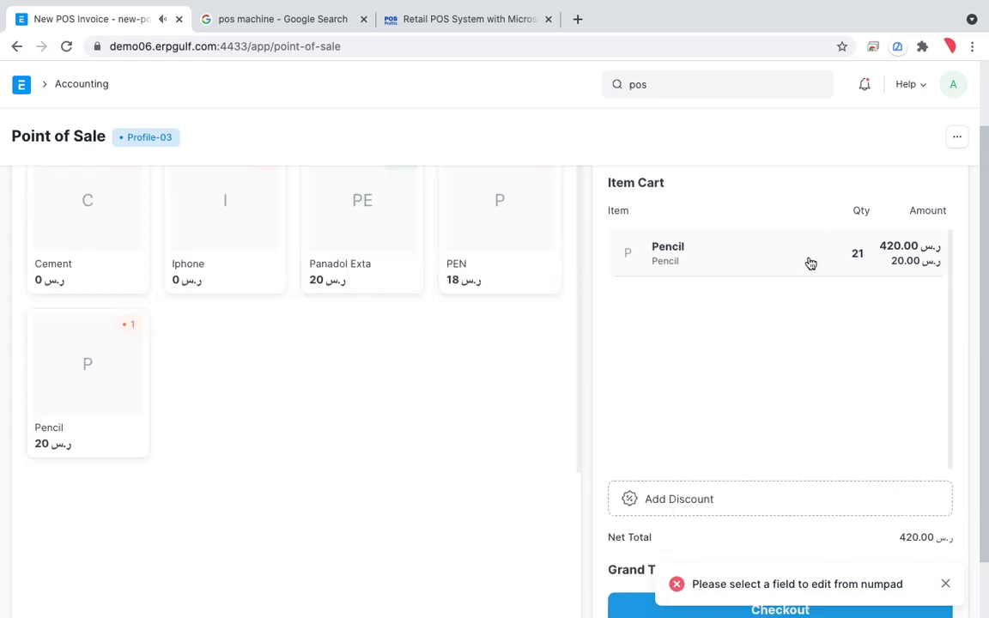
click(810, 263)
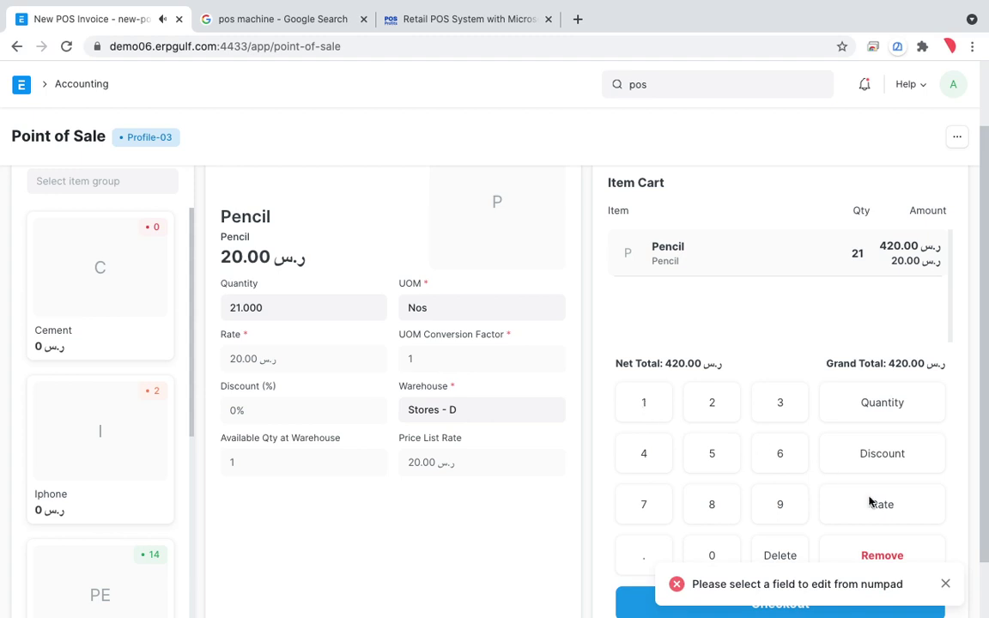
click(882, 403)
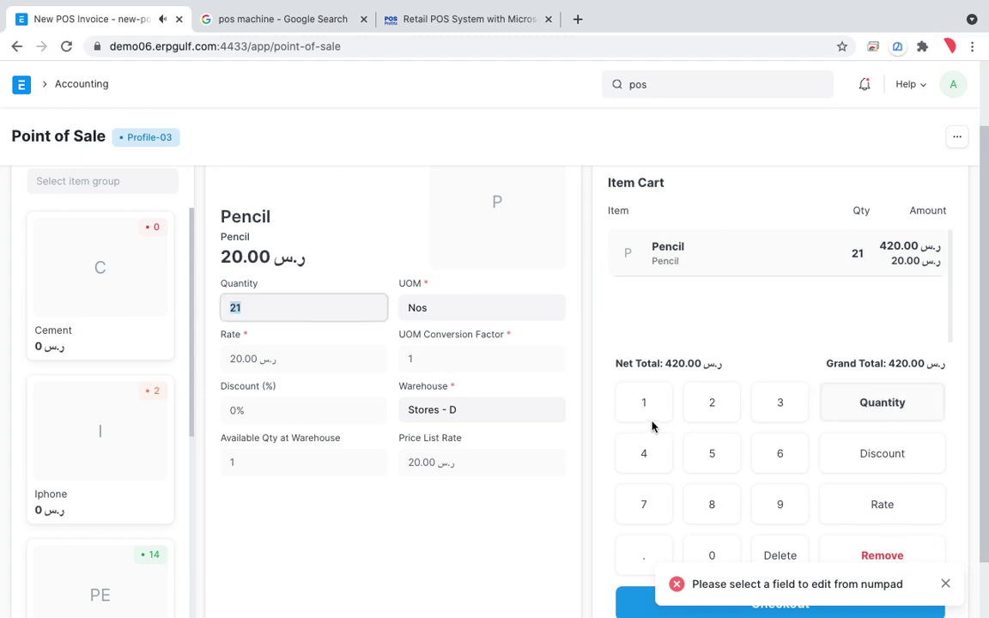
click(642, 398)
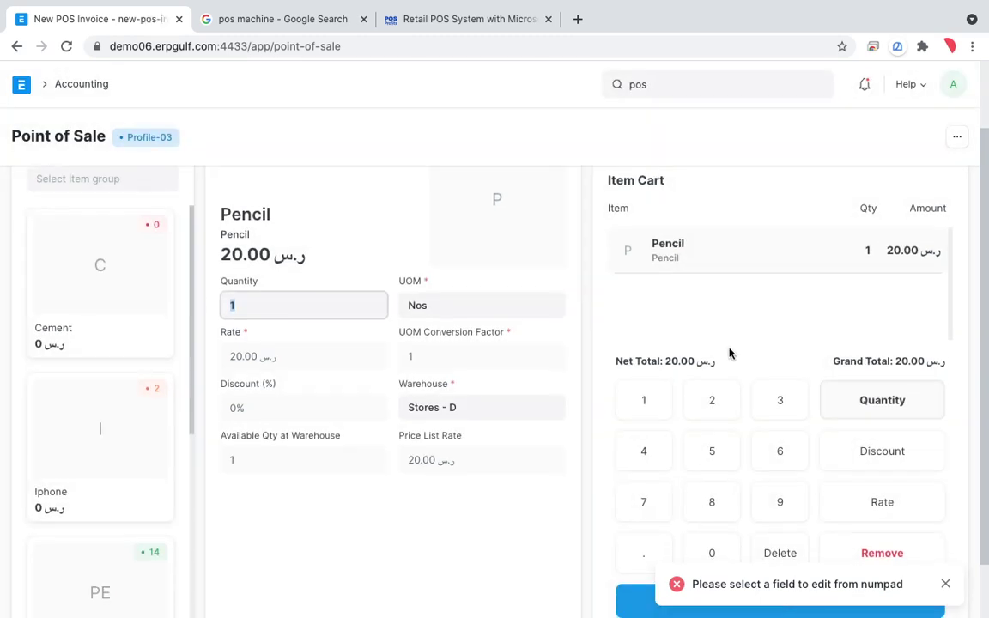
scroll(729, 353, down, 2)
scroll(729, 353, up, 2)
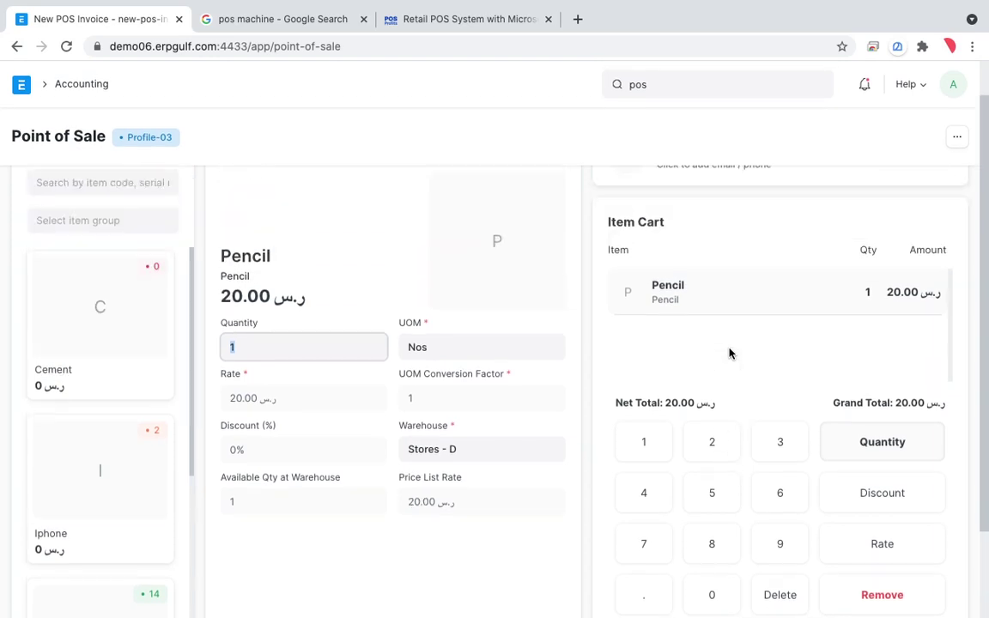
scroll(729, 351, down, 2)
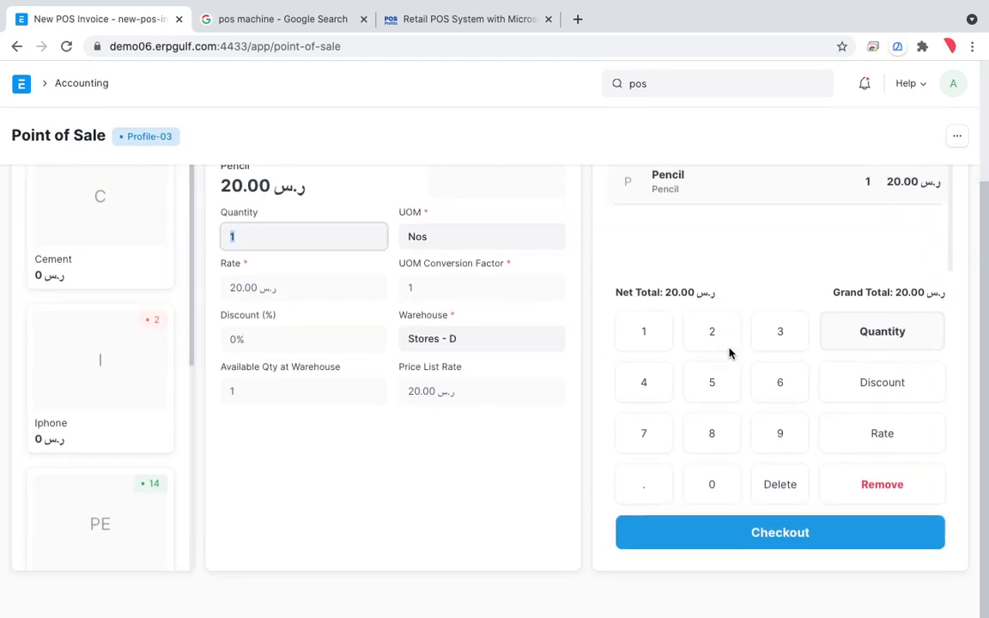
click(799, 538)
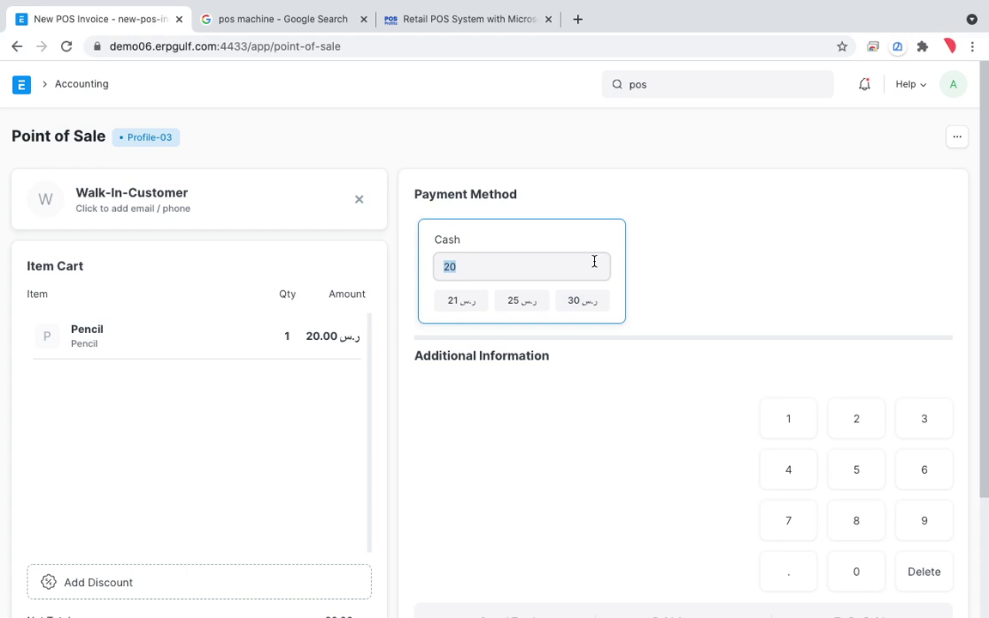
Enter 100 cash and highlight the 20.00 grand total, 100.00 paid and 80.00 change
click(709, 258)
scroll(709, 259, down, 2)
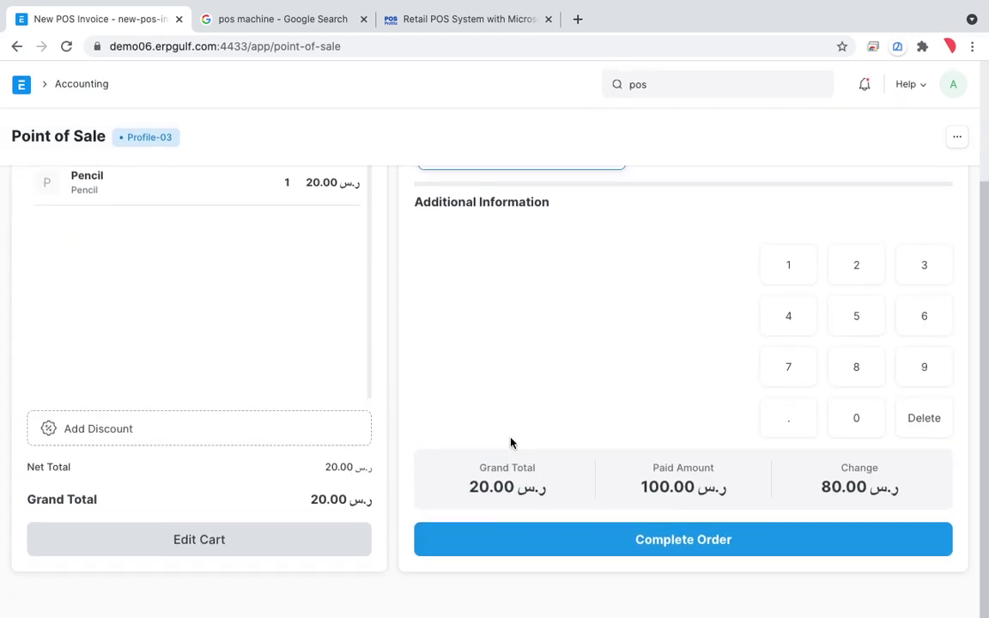
key(ctrl+alt+a)
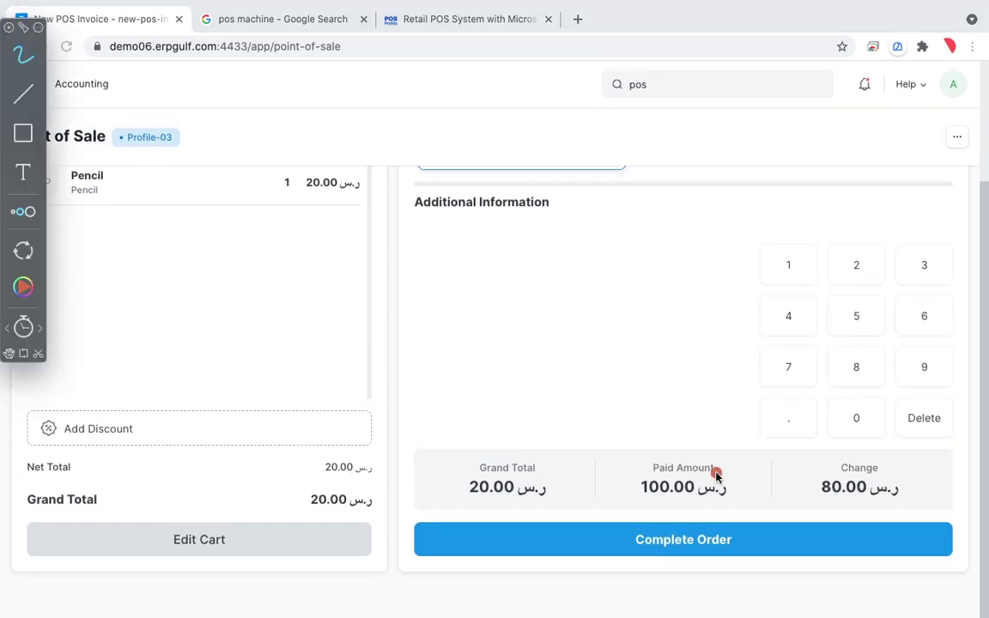
drag(653, 409, 668, 401)
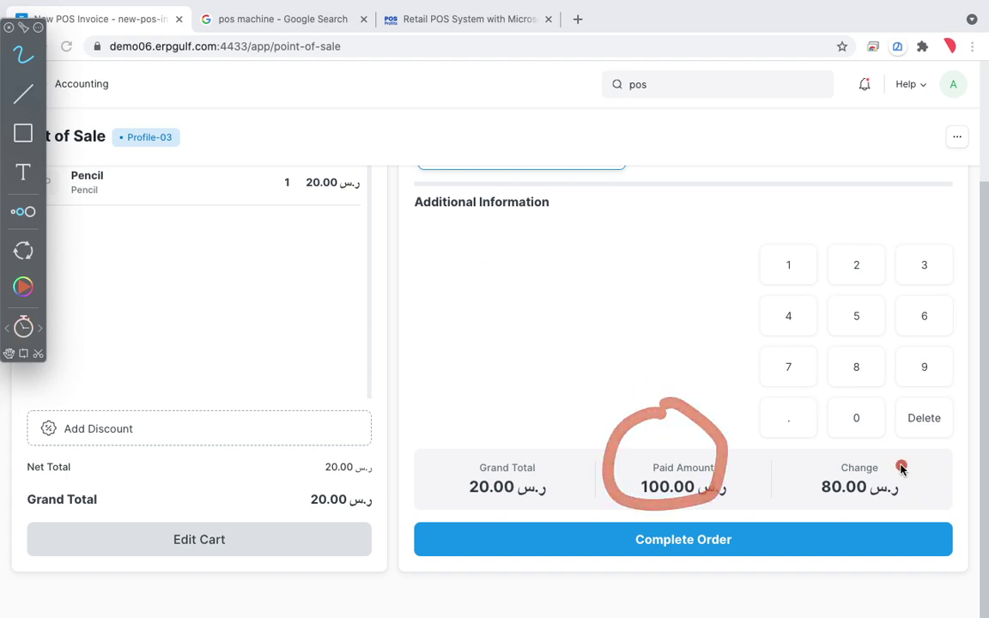
mouse_move(902, 468)
mouse_down()
mouse_move(877, 512)
mouse_move(900, 463)
mouse_up()
mouse_move(526, 457)
mouse_down()
mouse_move(453, 475)
mouse_move(573, 445)
mouse_up()
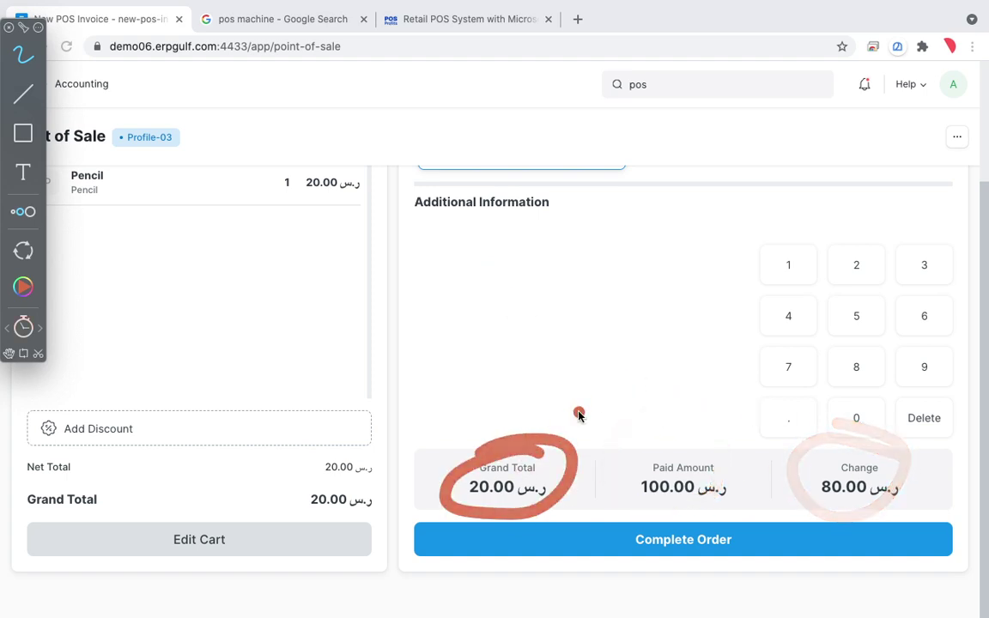
mouse_move(855, 424)
mouse_down()
mouse_move(795, 507)
mouse_move(800, 422)
mouse_up()
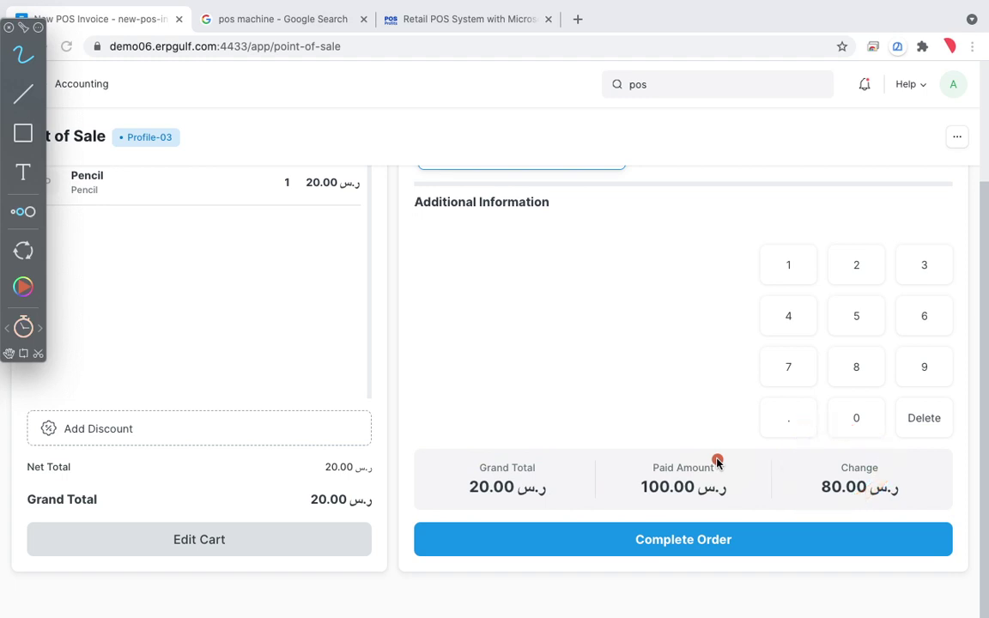
key(Escape)
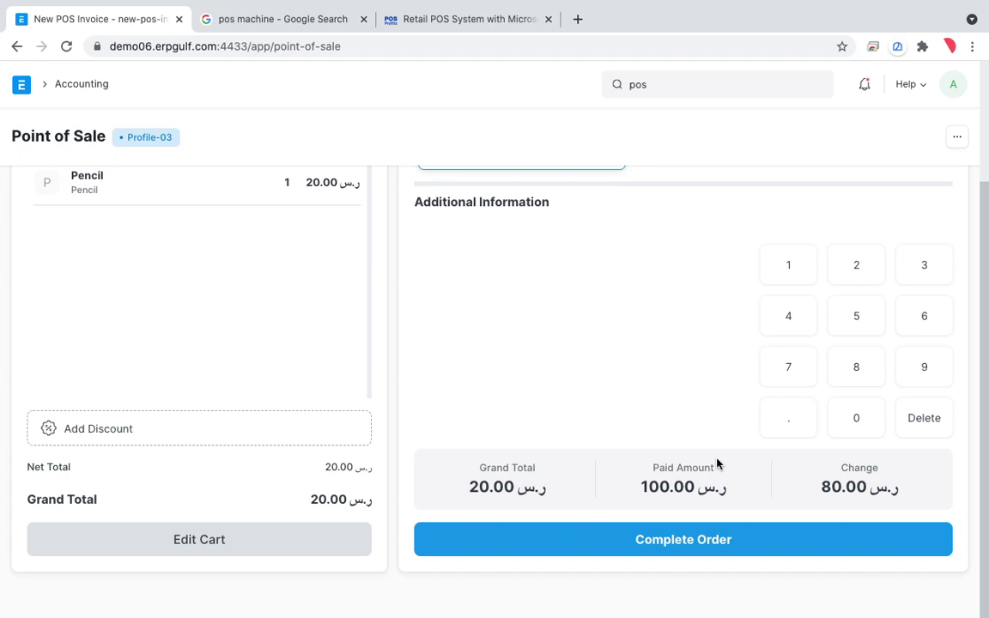
Complete and confirm the Pencil order as invoice ACC-PSINV-2021-00005, then begin a new order
click(684, 550)
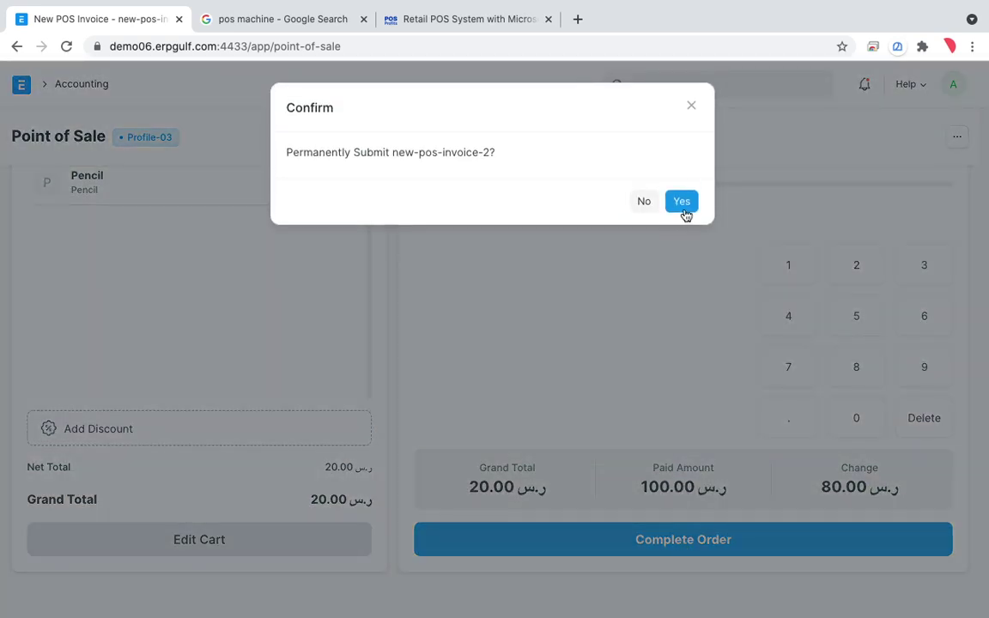
click(684, 206)
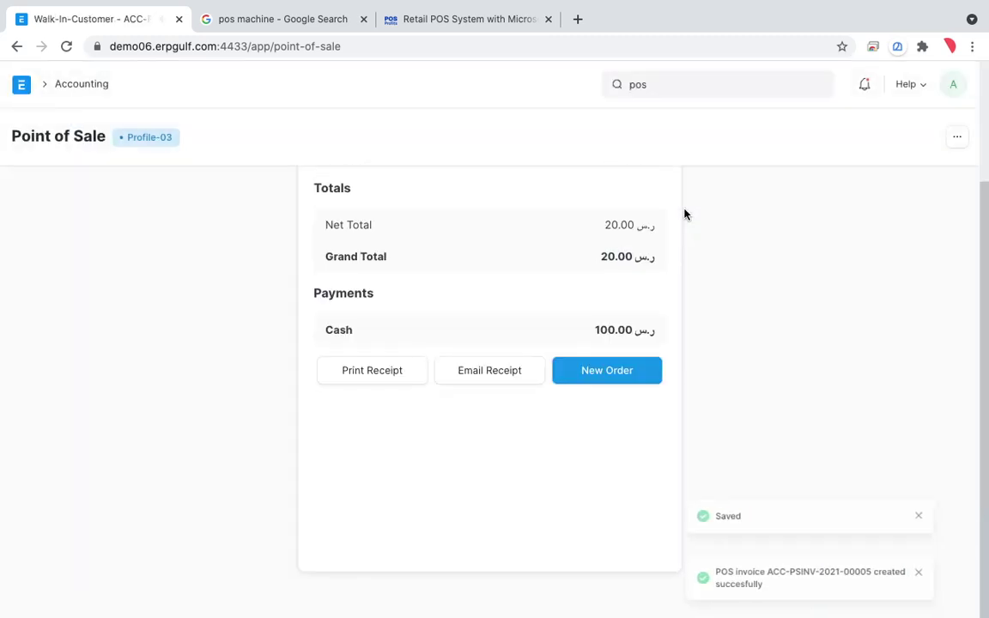
scroll(634, 321, up, 2)
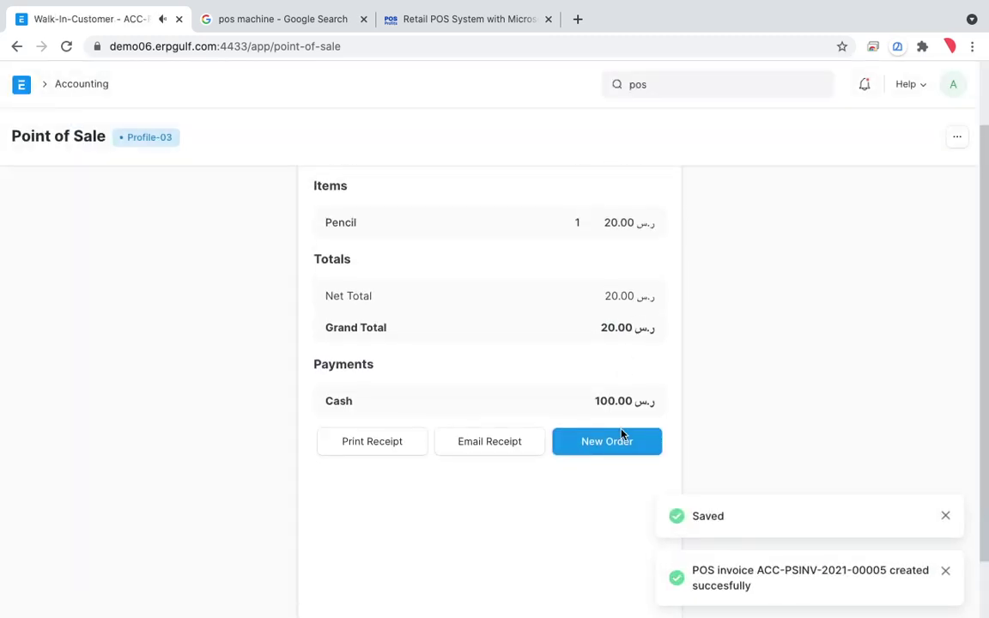
click(622, 453)
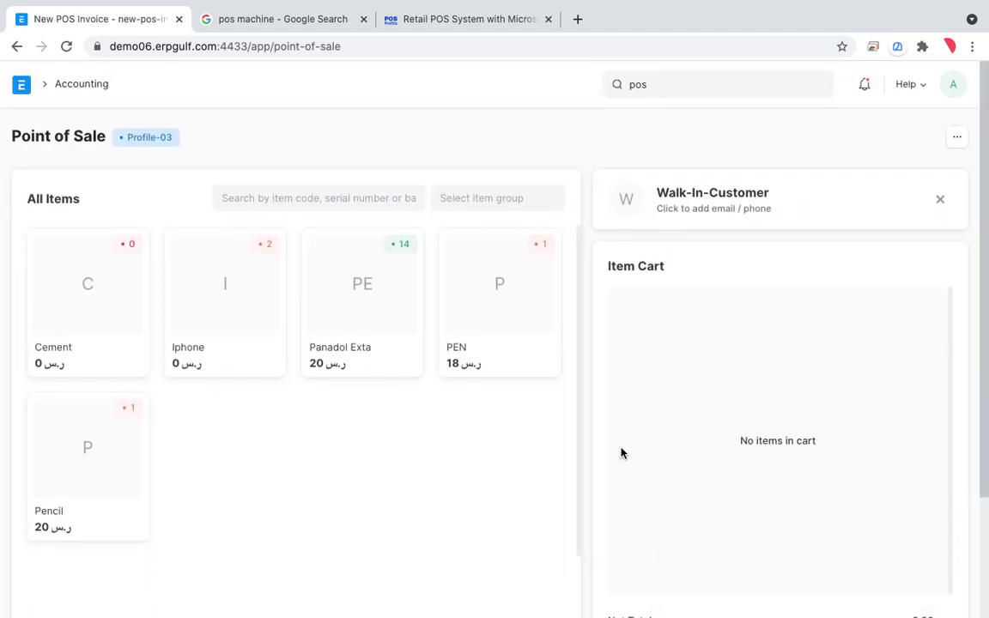
scroll(622, 453, down, 2)
scroll(623, 454, up, 2)
key(super+shift+a)
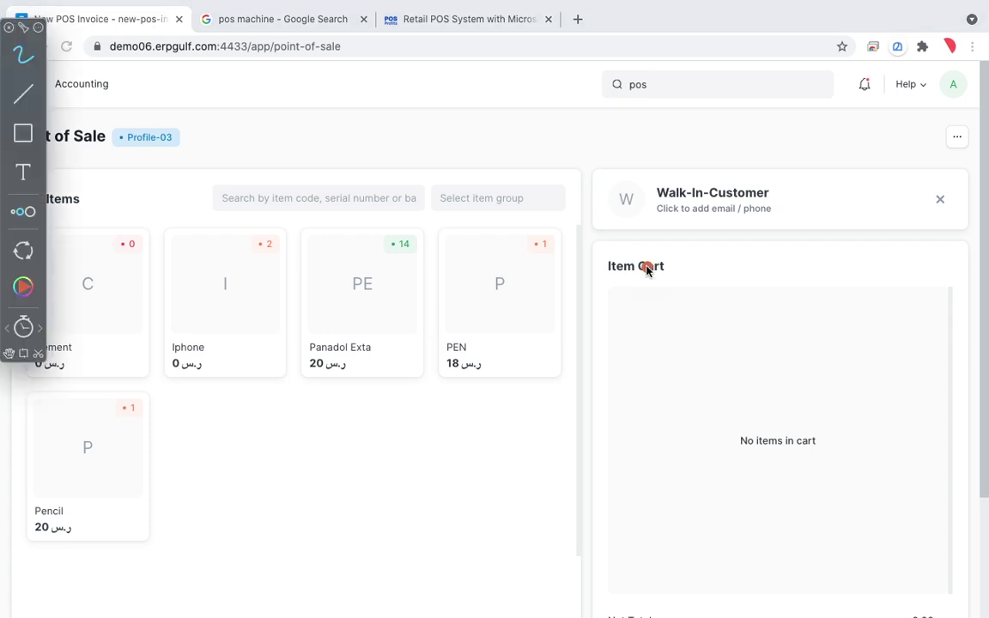
drag(297, 271, 352, 210)
mouse_move(408, 246)
mouse_down()
mouse_move(453, 199)
mouse_move(470, 232)
mouse_move(565, 155)
mouse_move(647, 134)
mouse_up()
drag(680, 101, 718, 128)
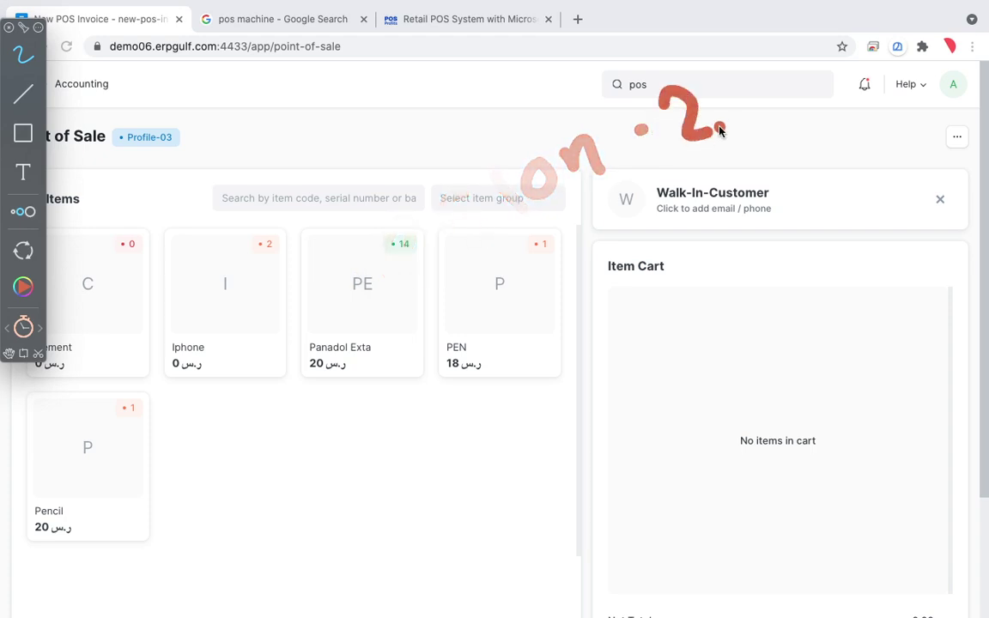
click(24, 328)
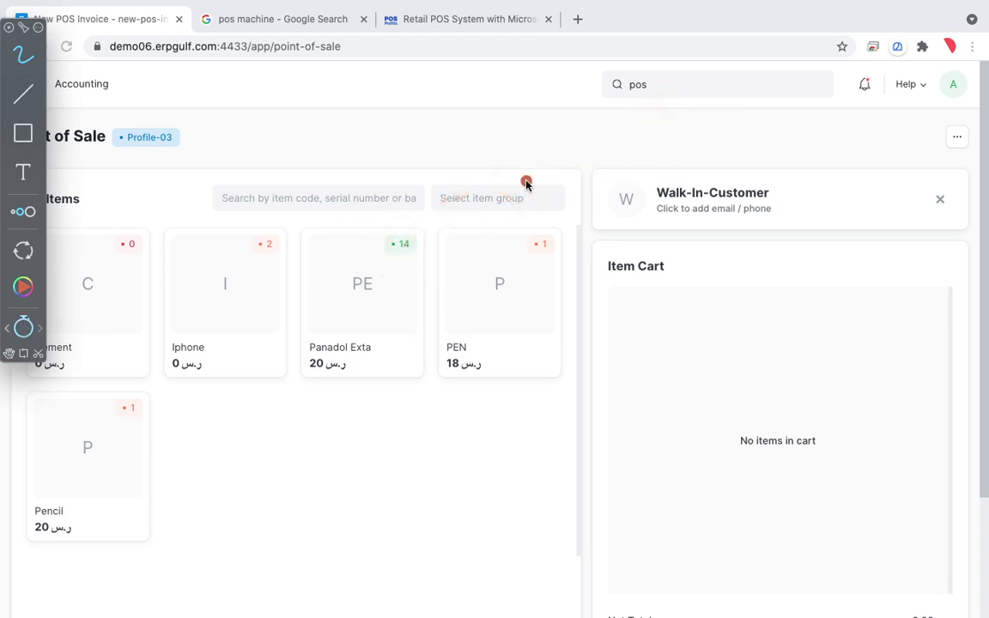
mouse_move(331, 235)
mouse_down()
mouse_move(421, 210)
mouse_move(554, 148)
mouse_move(601, 153)
mouse_move(670, 89)
mouse_move(692, 133)
mouse_up()
drag(698, 75, 745, 129)
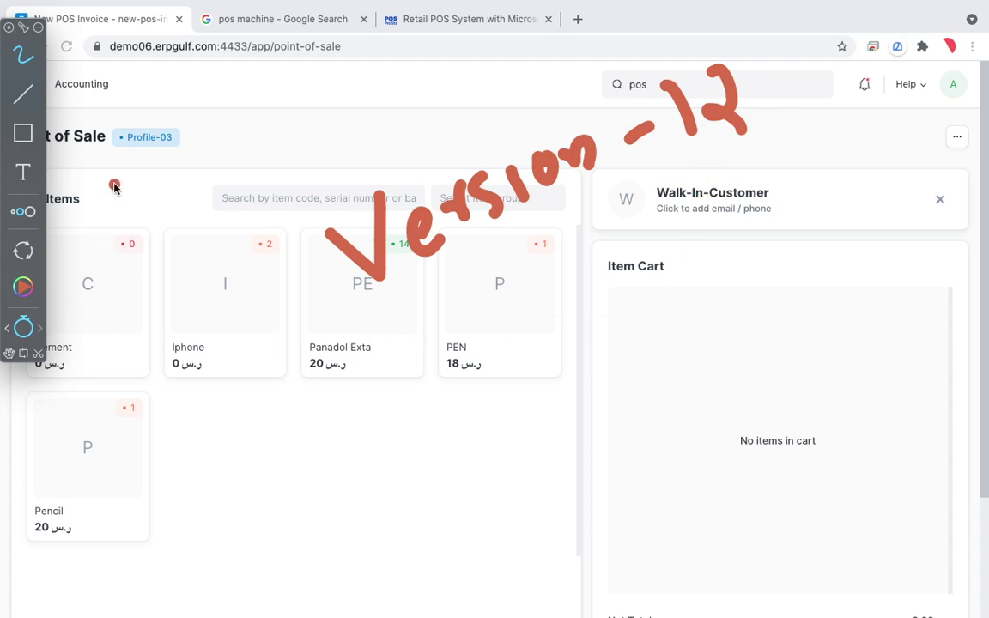
mouse_move(95, 102)
mouse_down()
mouse_move(88, 157)
mouse_move(73, 142)
mouse_up()
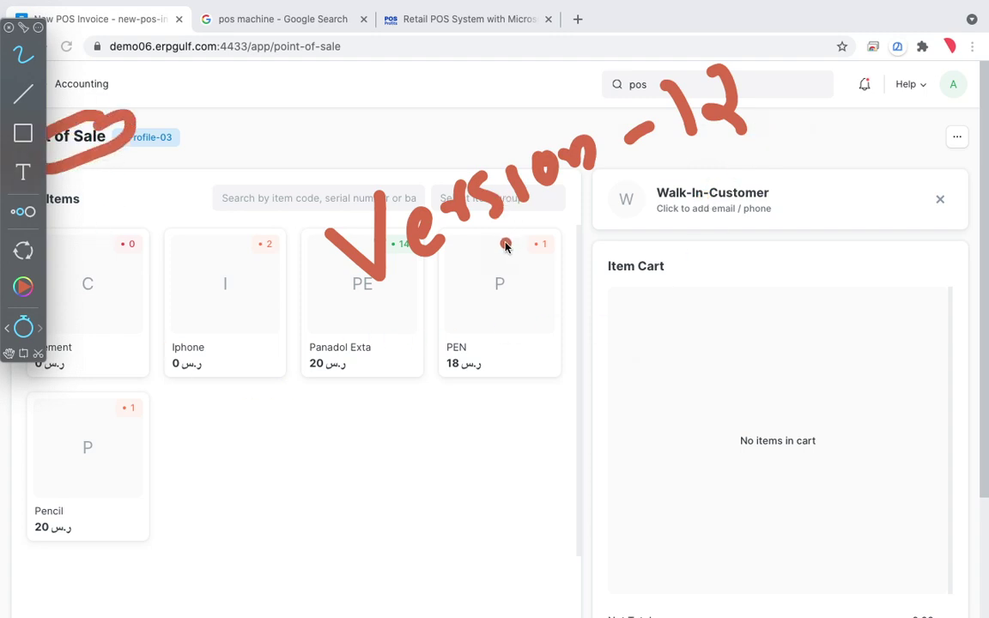
mouse_move(402, 347)
mouse_down()
mouse_move(455, 342)
mouse_move(537, 305)
mouse_move(570, 331)
mouse_move(625, 281)
mouse_move(740, 217)
mouse_up()
drag(776, 172, 775, 219)
mouse_move(783, 163)
mouse_down()
mouse_move(797, 186)
mouse_move(795, 224)
mouse_up()
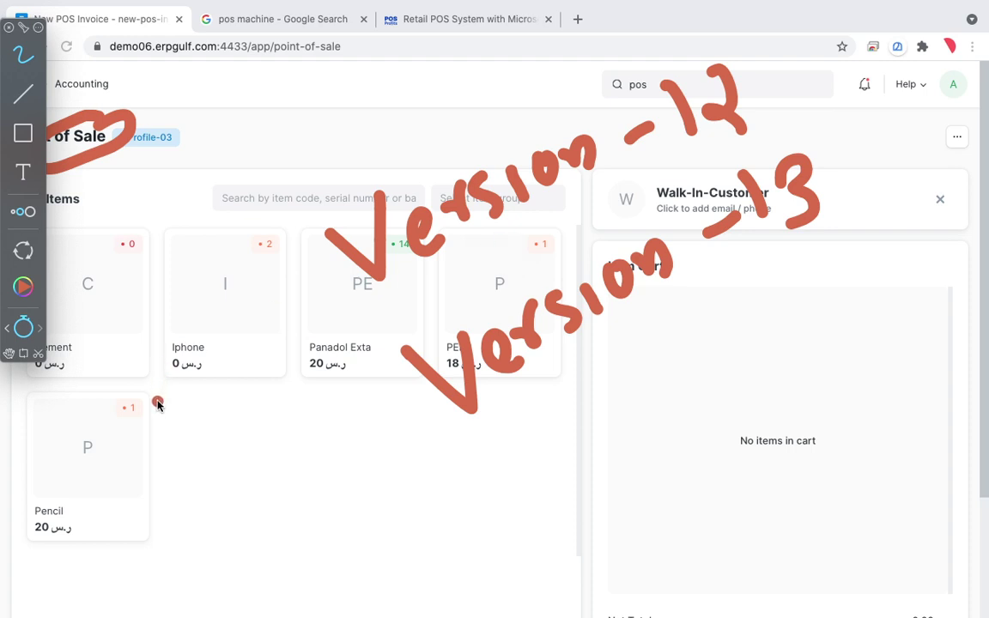
mouse_move(108, 455)
mouse_down()
mouse_move(81, 452)
mouse_move(144, 442)
mouse_move(83, 395)
mouse_up()
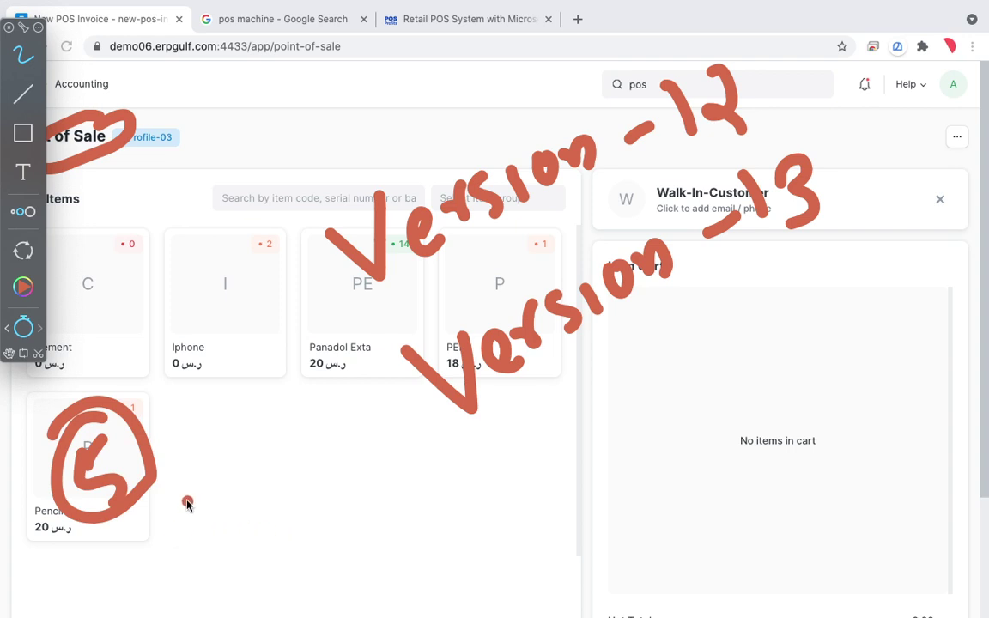
mouse_move(170, 527)
mouse_down()
mouse_move(154, 530)
mouse_move(177, 503)
mouse_move(190, 508)
mouse_up()
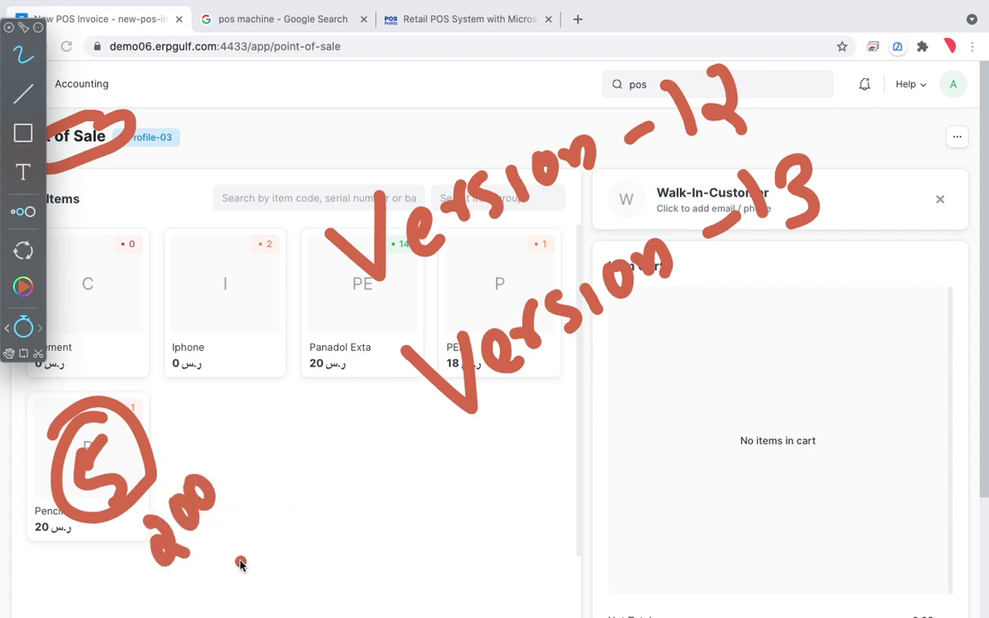
drag(243, 560, 266, 598)
mouse_move(262, 543)
mouse_down()
mouse_move(286, 573)
mouse_move(273, 541)
mouse_up()
drag(290, 515, 284, 519)
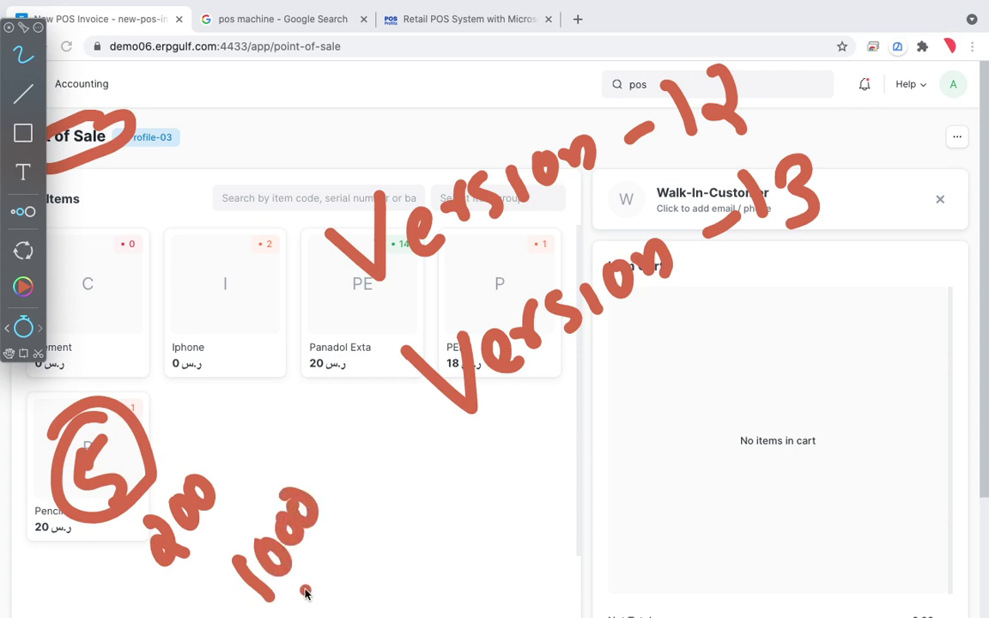
drag(286, 601, 354, 508)
drag(311, 605, 372, 511)
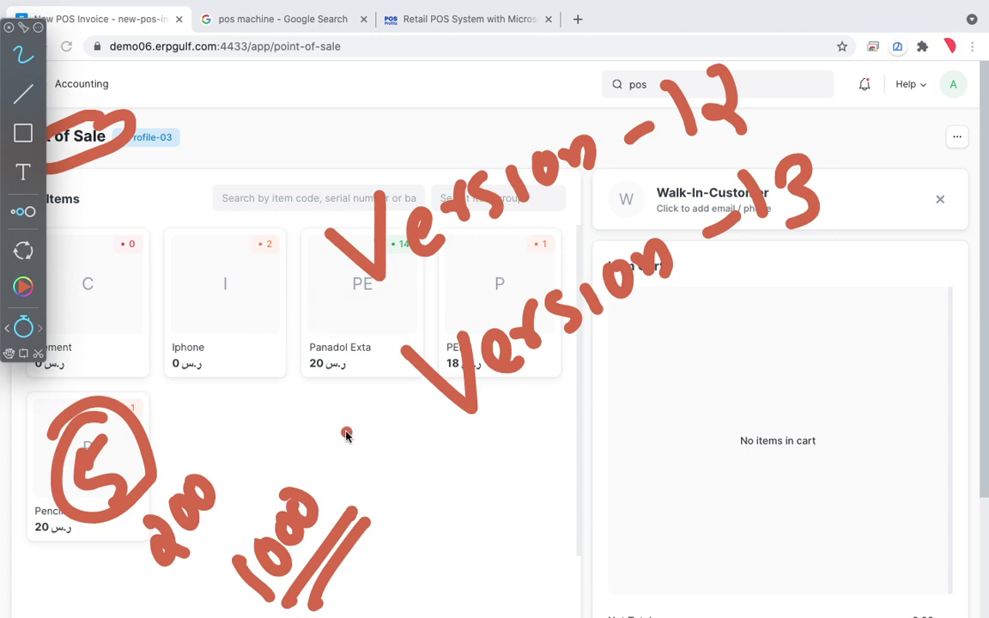
mouse_move(368, 433)
mouse_down()
mouse_move(406, 397)
mouse_move(419, 445)
mouse_up()
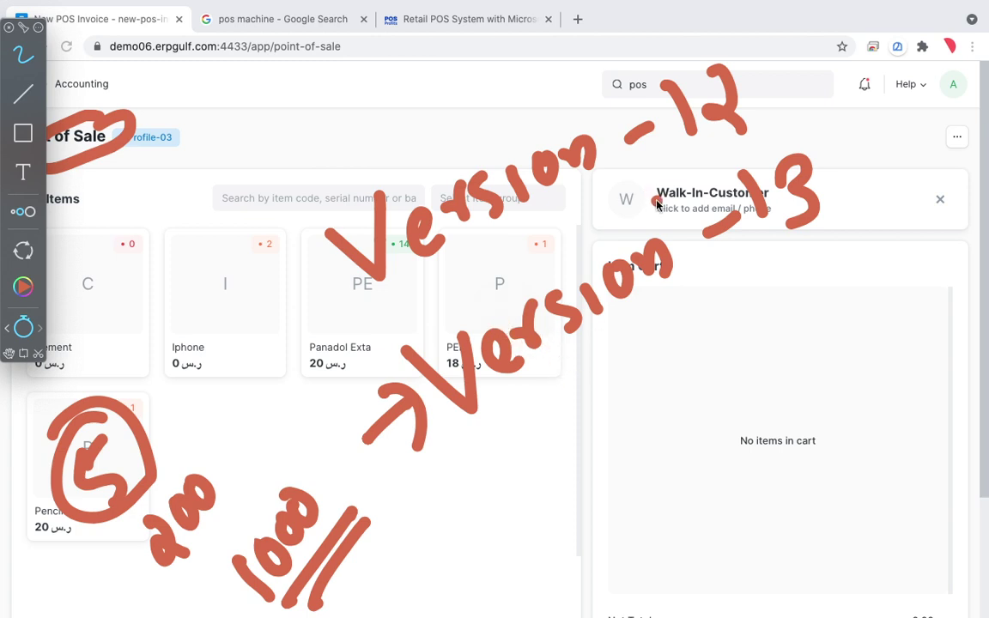
drag(567, 435, 597, 444)
mouse_move(611, 403)
mouse_down()
mouse_move(641, 435)
mouse_move(713, 404)
mouse_move(744, 359)
mouse_up()
mouse_move(858, 262)
mouse_down()
mouse_move(798, 300)
mouse_move(863, 322)
mouse_move(829, 348)
mouse_move(843, 365)
mouse_move(837, 406)
mouse_up()
drag(903, 421, 807, 483)
mouse_move(893, 454)
mouse_down()
mouse_move(887, 492)
mouse_move(895, 450)
mouse_up()
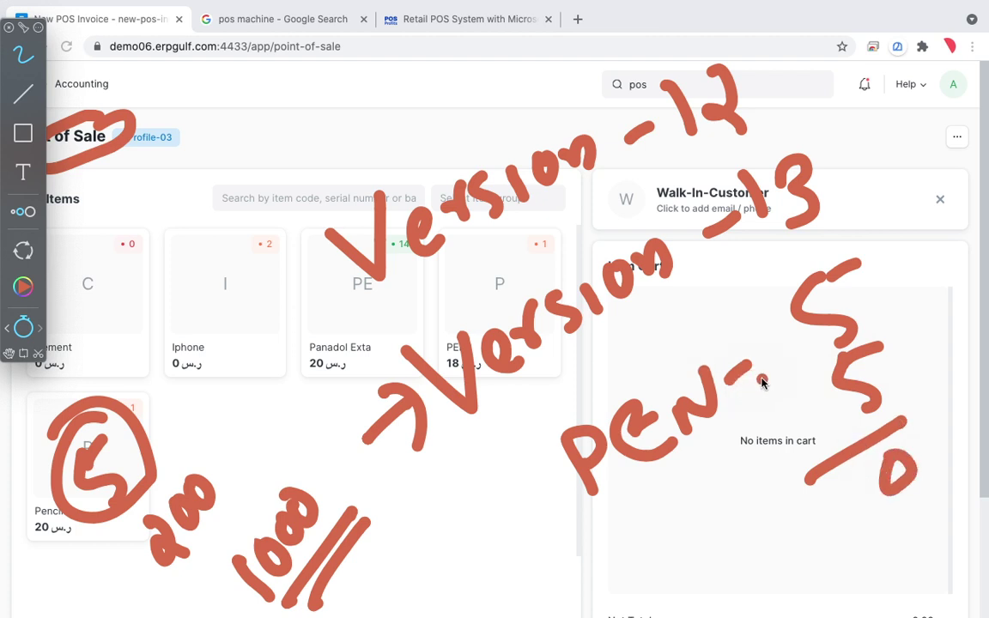
mouse_move(908, 262)
mouse_down()
mouse_move(883, 279)
mouse_move(945, 293)
mouse_up()
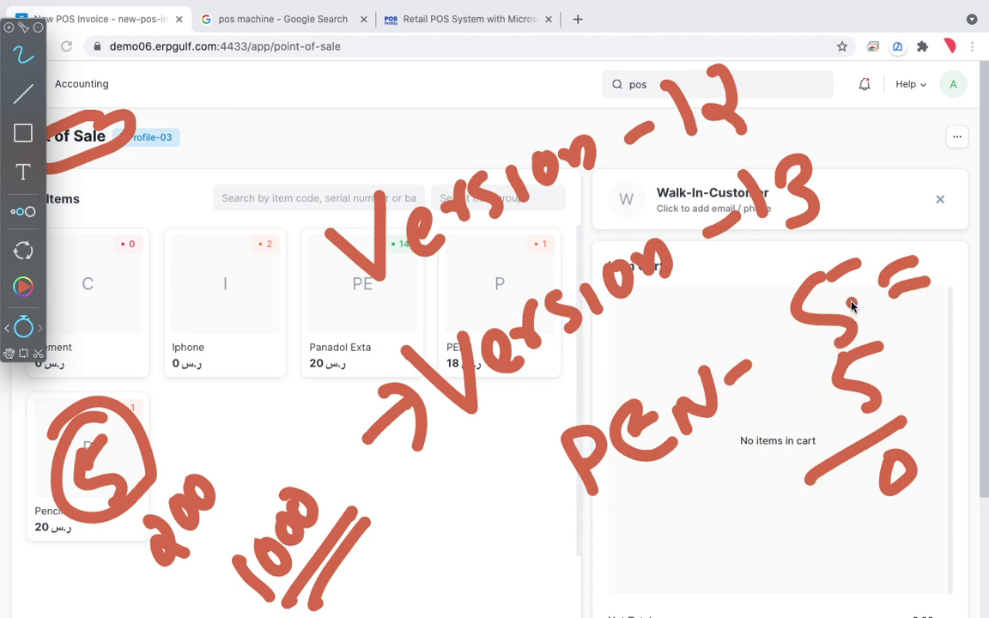
click(850, 498)
mouse_move(850, 498)
mouse_down()
mouse_move(863, 494)
mouse_move(874, 514)
mouse_up()
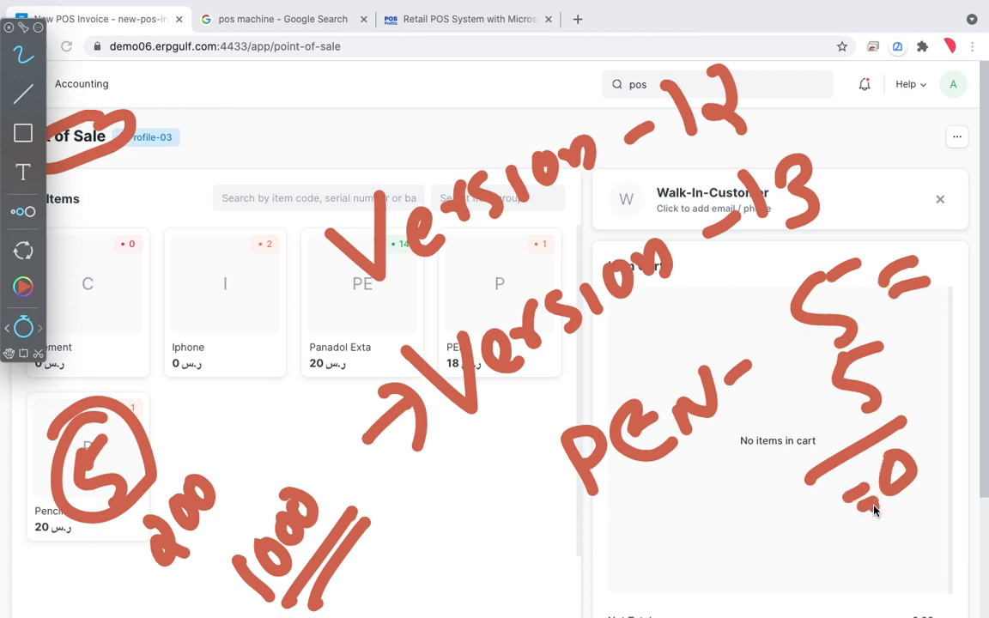
click(835, 405)
mouse_move(739, 155)
mouse_down()
mouse_move(679, 146)
mouse_move(627, 168)
mouse_move(773, 218)
mouse_move(631, 184)
mouse_up()
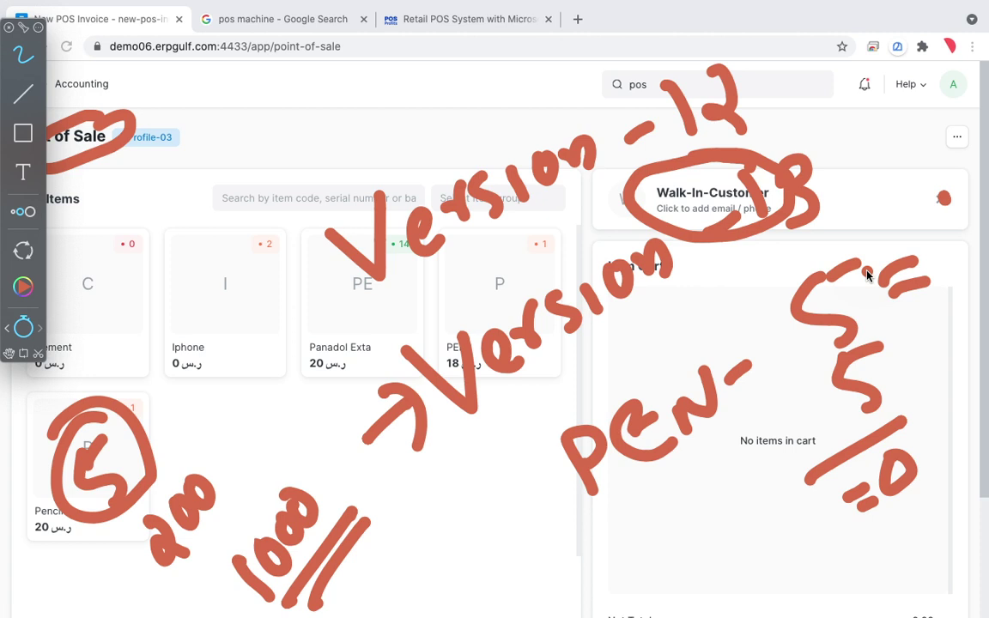
key(Escape)
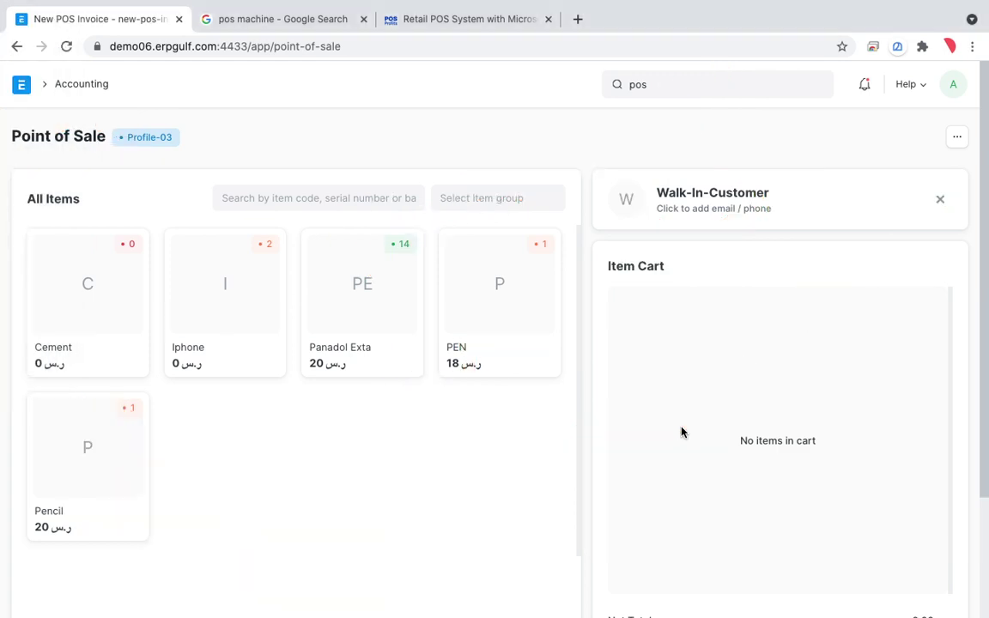
Reach the POS Closing Entry list via Retail and review closing entry POS-CLO-2021-00002
click(94, 89)
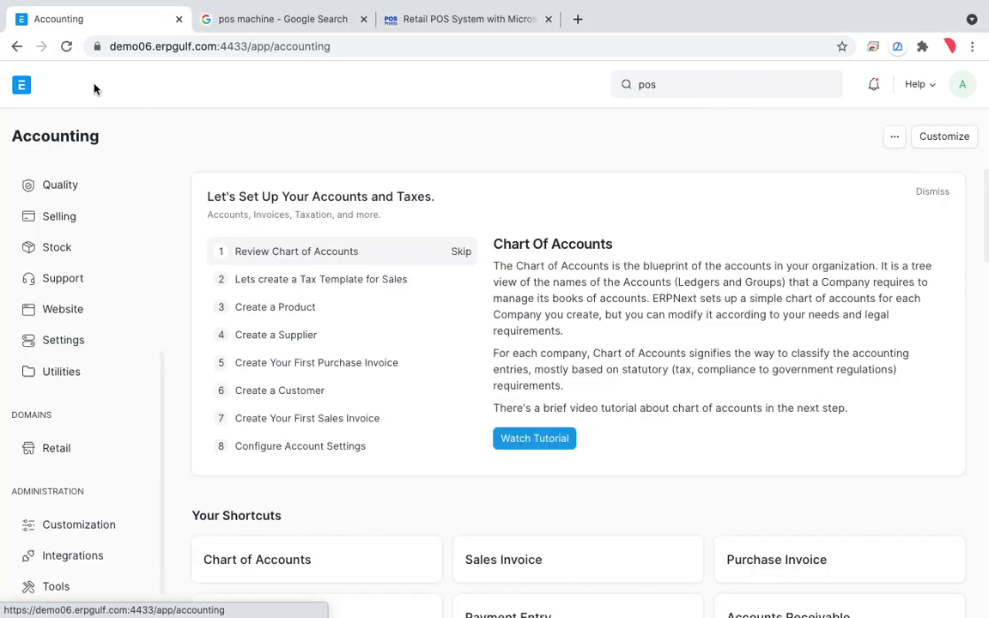
click(72, 455)
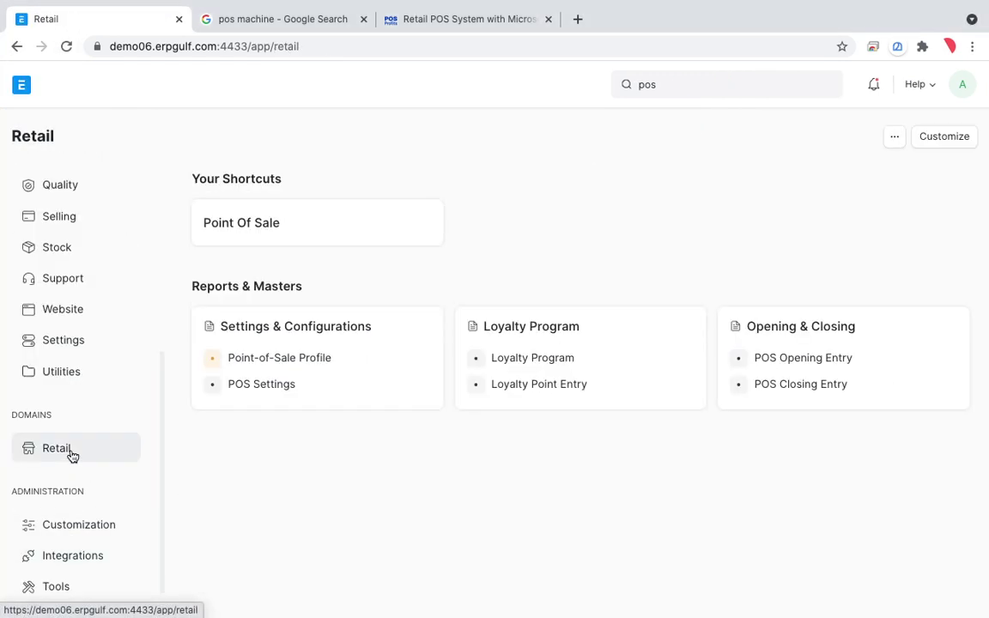
click(819, 393)
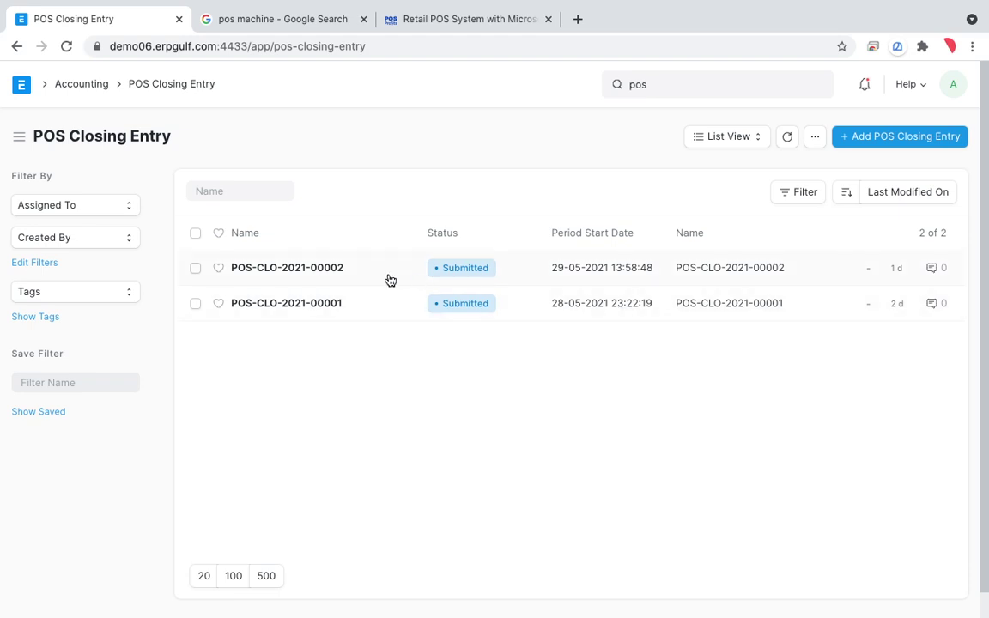
click(320, 269)
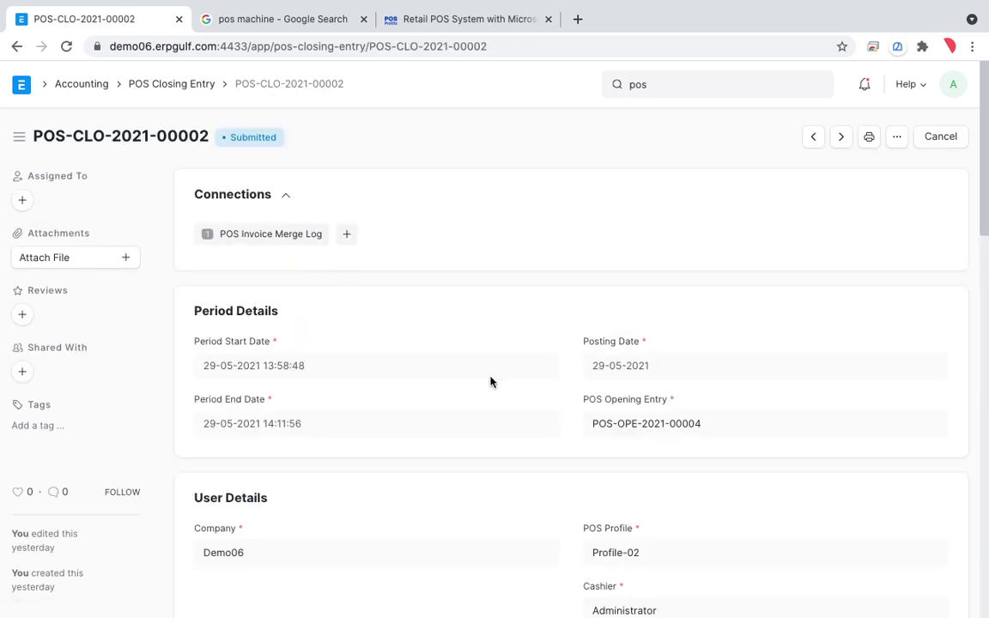
scroll(490, 380, down, 5)
scroll(492, 383, up, 5)
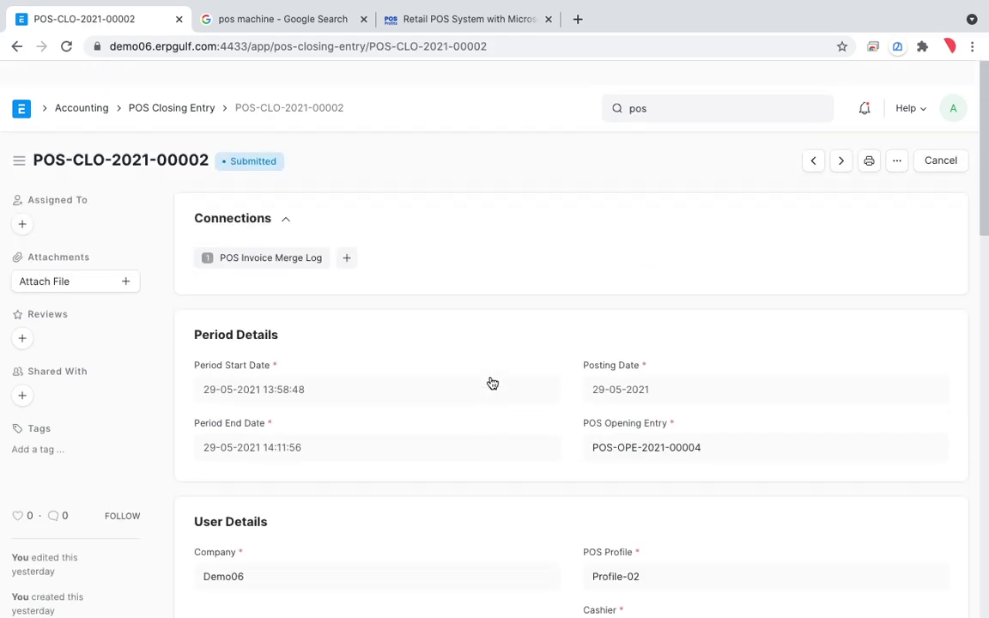
click(16, 47)
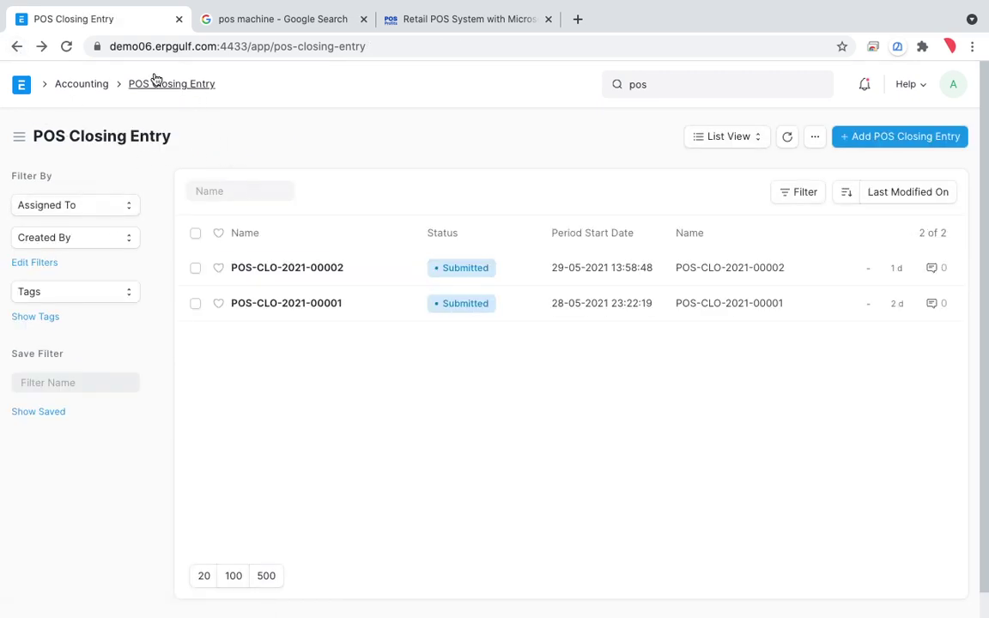
Return via Accounting and Retail to the POS Closing Entry list and add a new entry
click(80, 89)
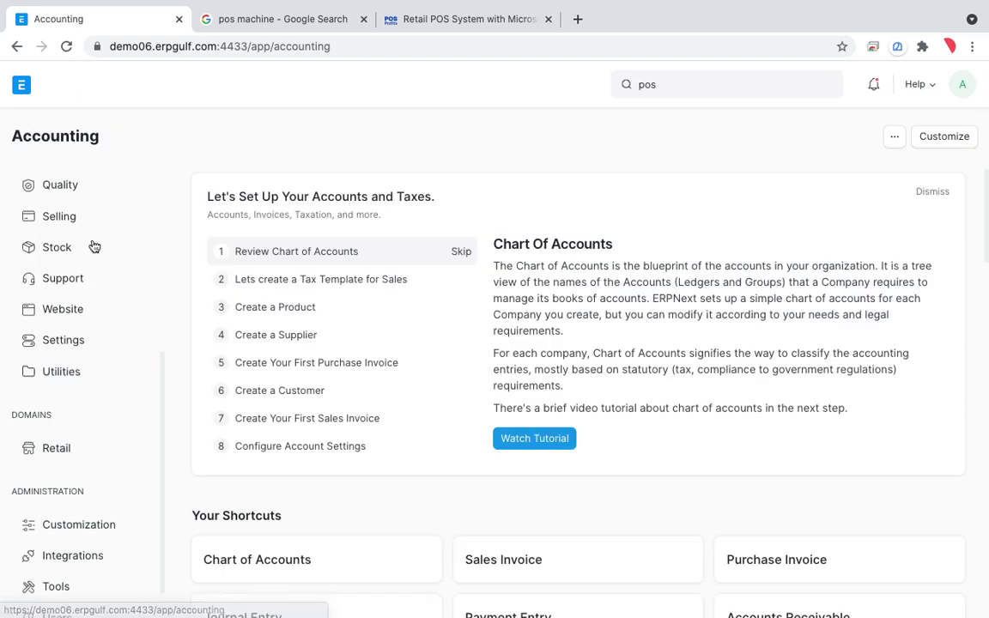
click(73, 446)
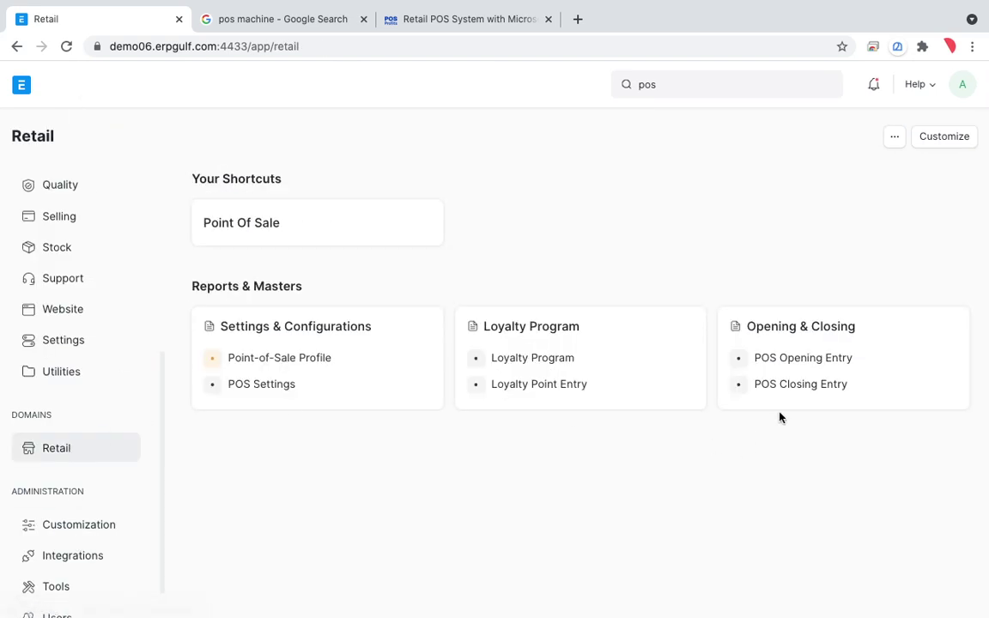
click(805, 385)
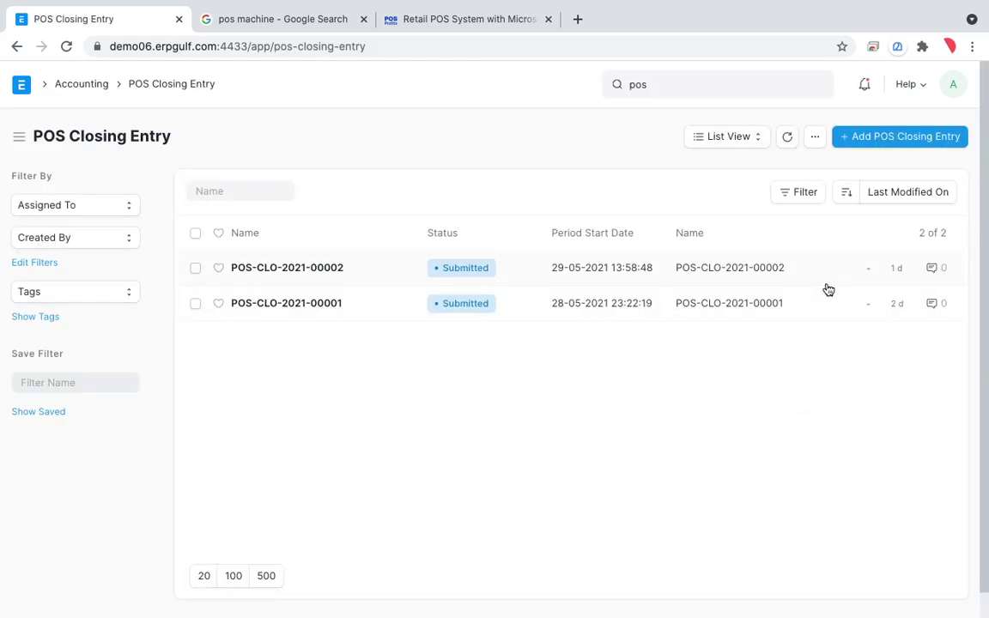
click(917, 138)
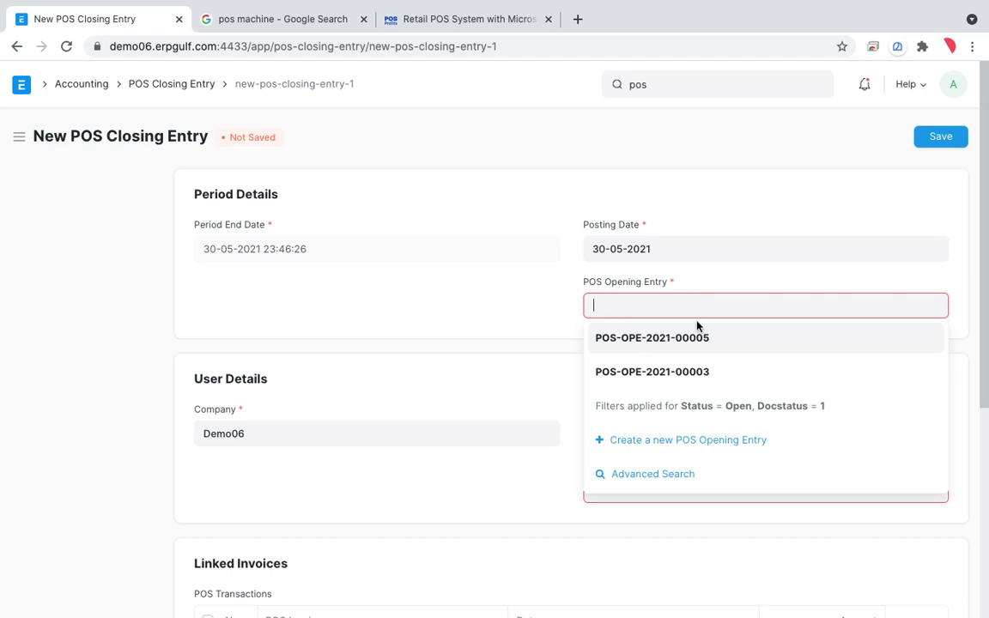
Pick POS-OPE-2021-00005 and review the pulled-in Profile-03 invoice ACC-PSINV-2021-00005 and 20.00 grand total
click(697, 340)
scroll(697, 341, down, 2)
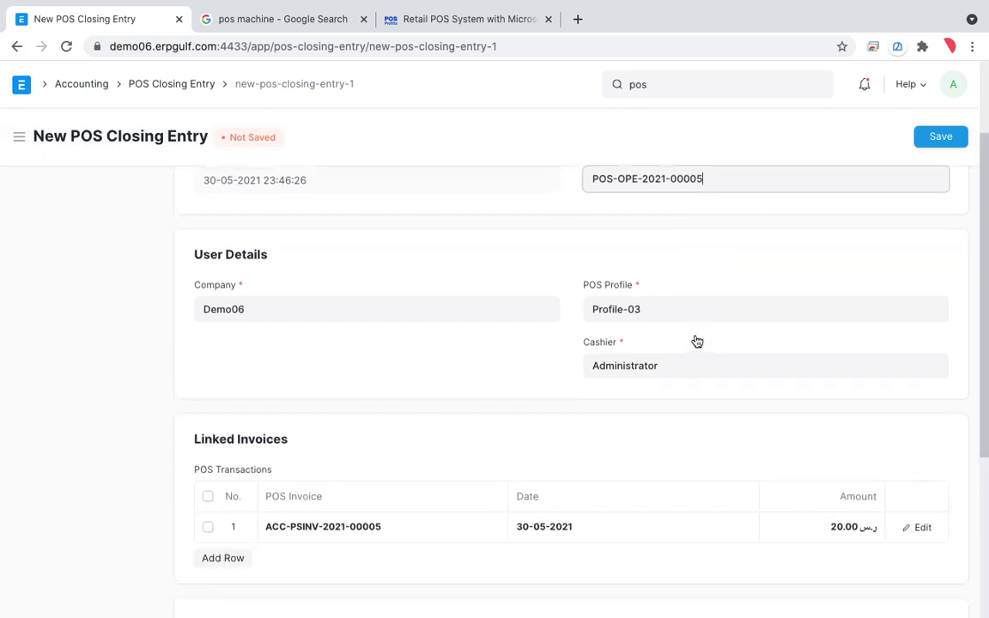
scroll(697, 342, down, 1)
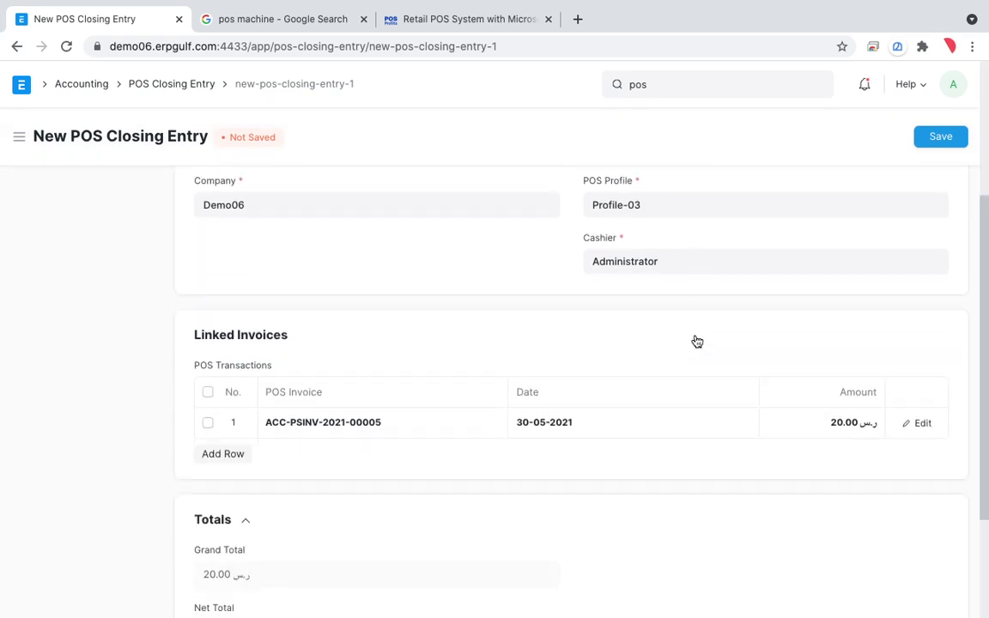
scroll(696, 342, down, 1)
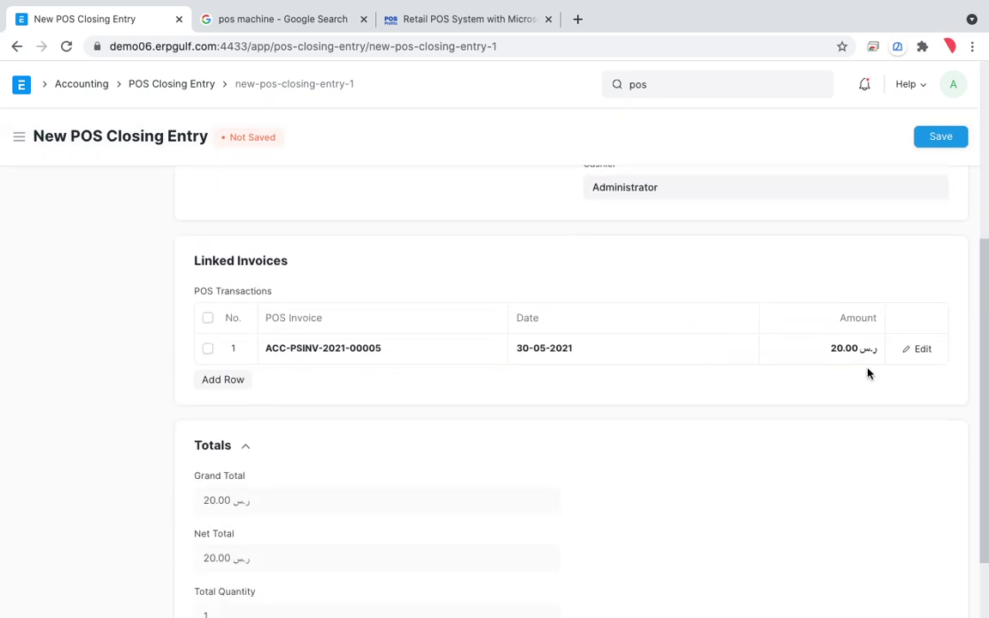
scroll(868, 373, down, 1)
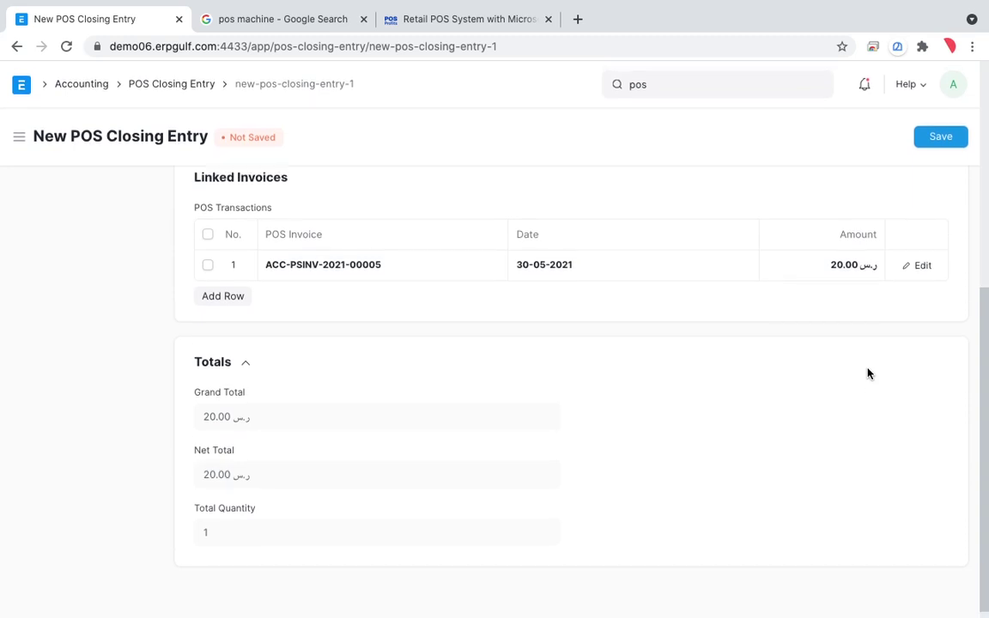
scroll(868, 373, up, 4)
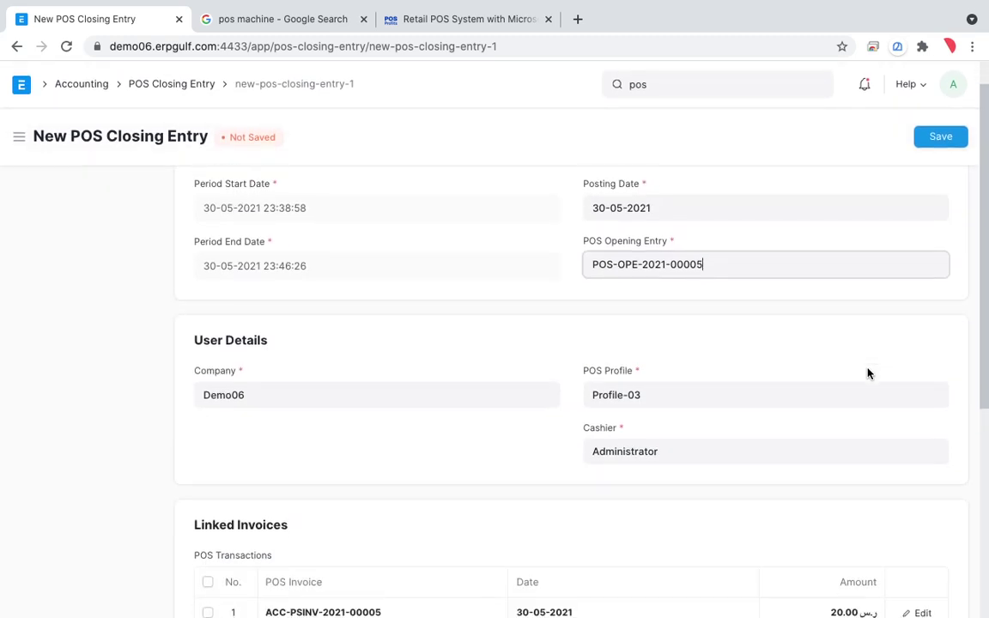
scroll(868, 373, down, 4)
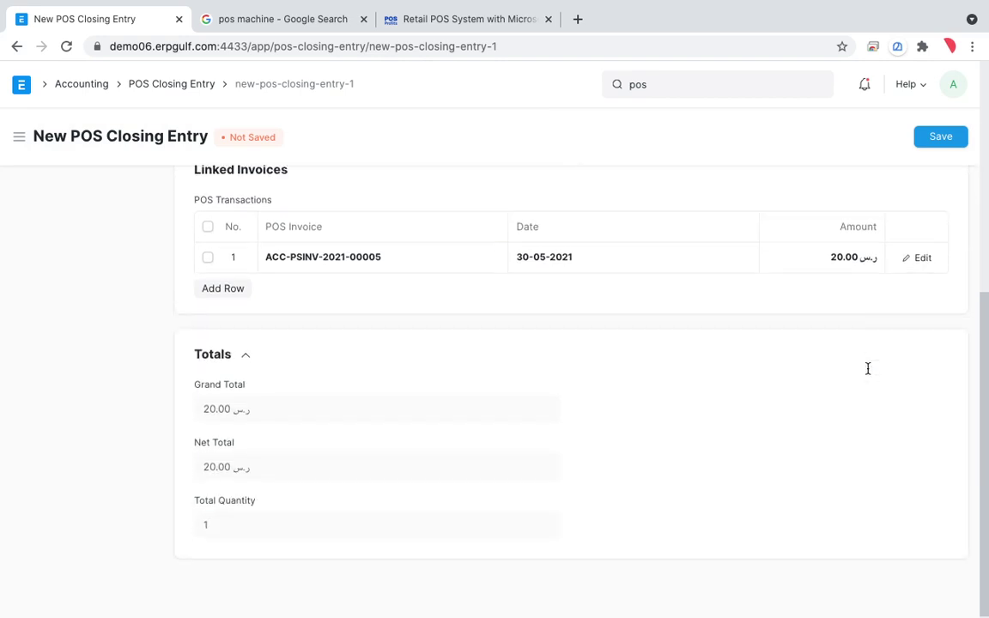
scroll(869, 371, up, 5)
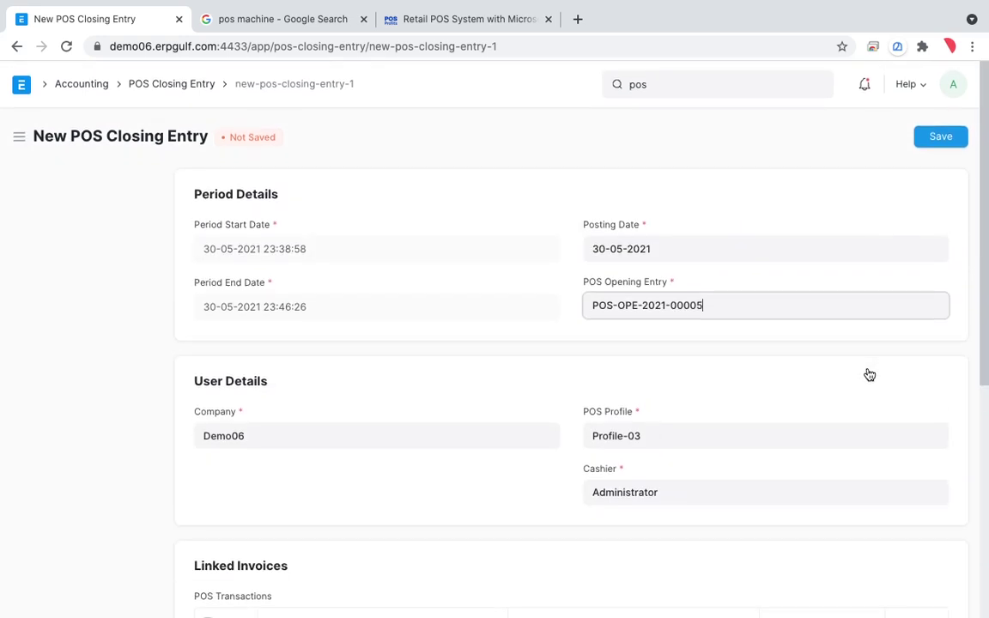
scroll(869, 374, down, 2)
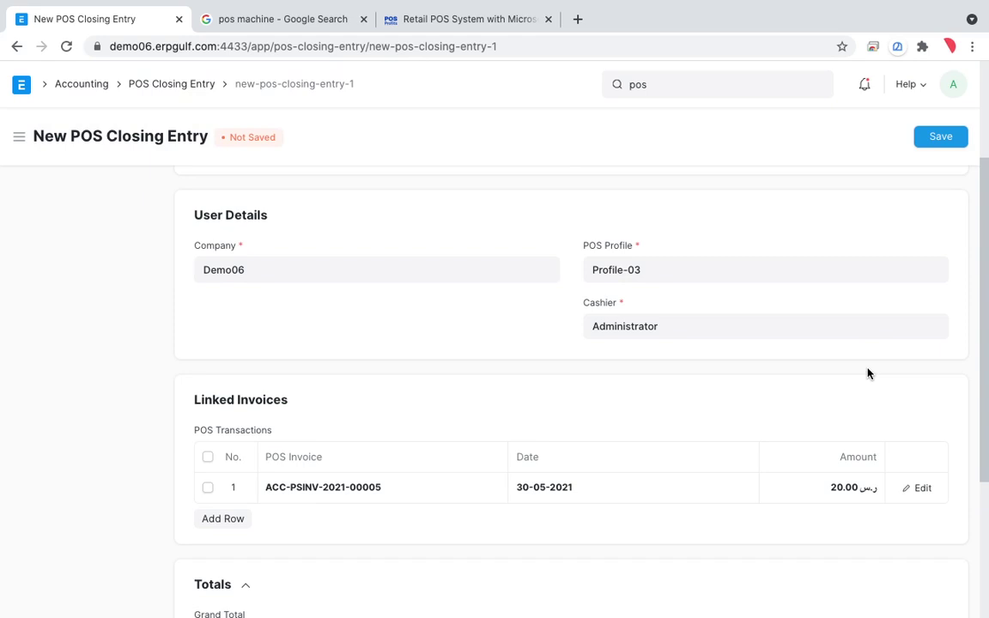
scroll(726, 404, down, 2)
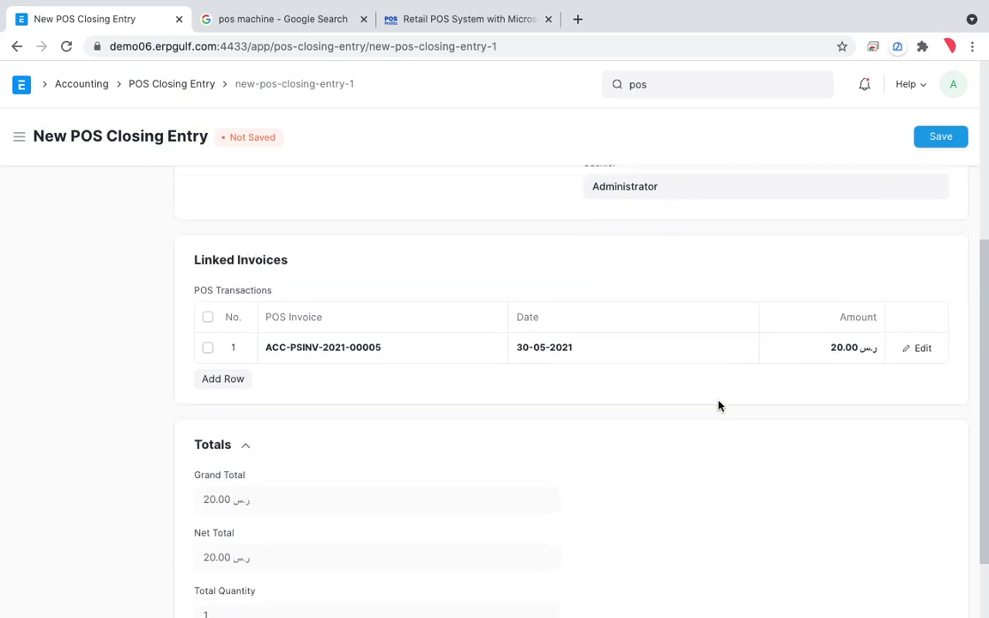
scroll(719, 406, up, 5)
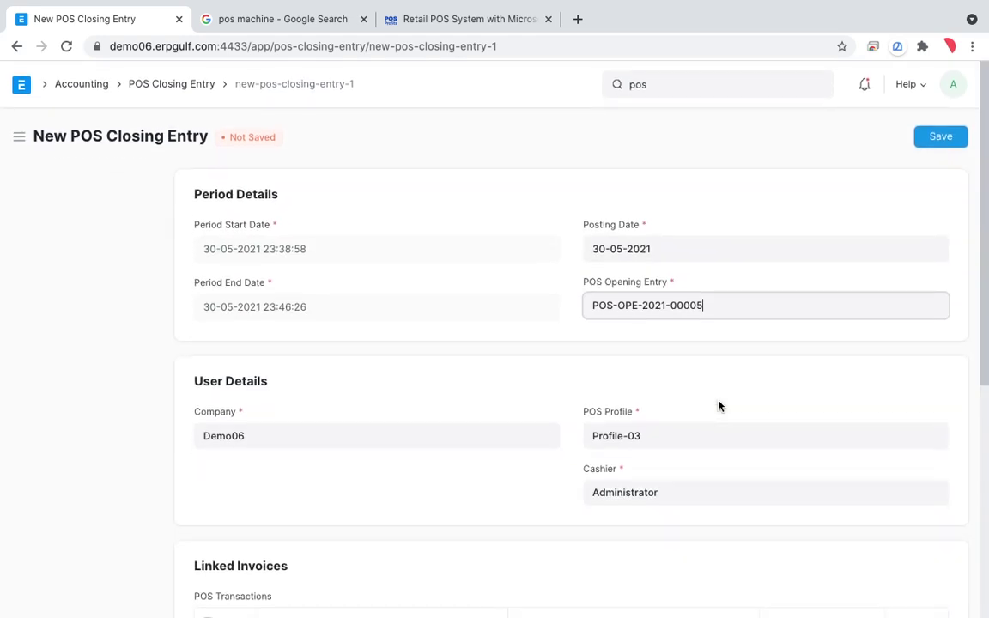
Try saving, dismiss the missing fields warning, and select the Cash row's Closing Amount cell
click(940, 142)
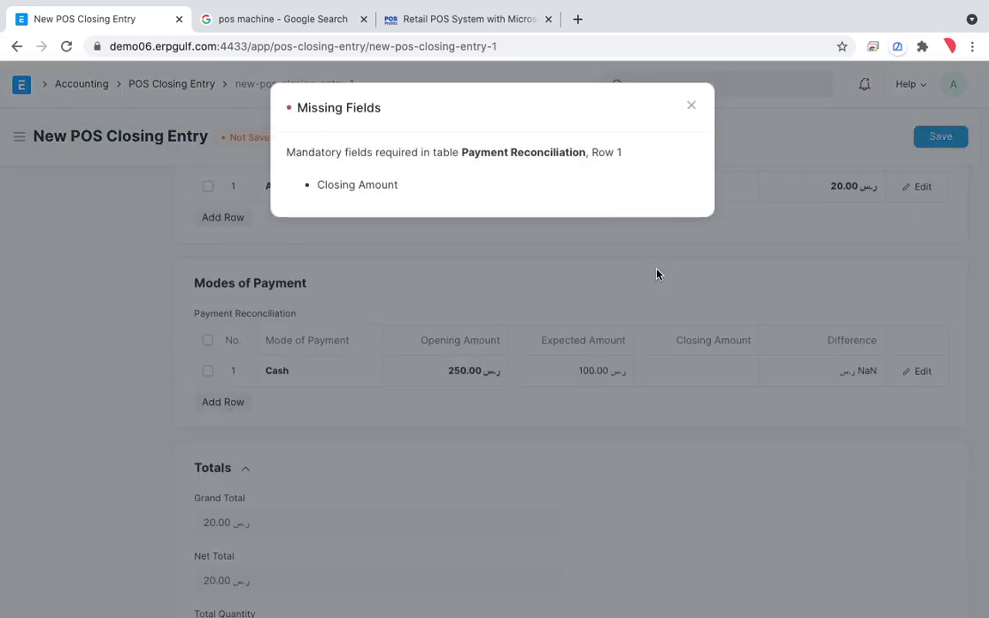
click(690, 109)
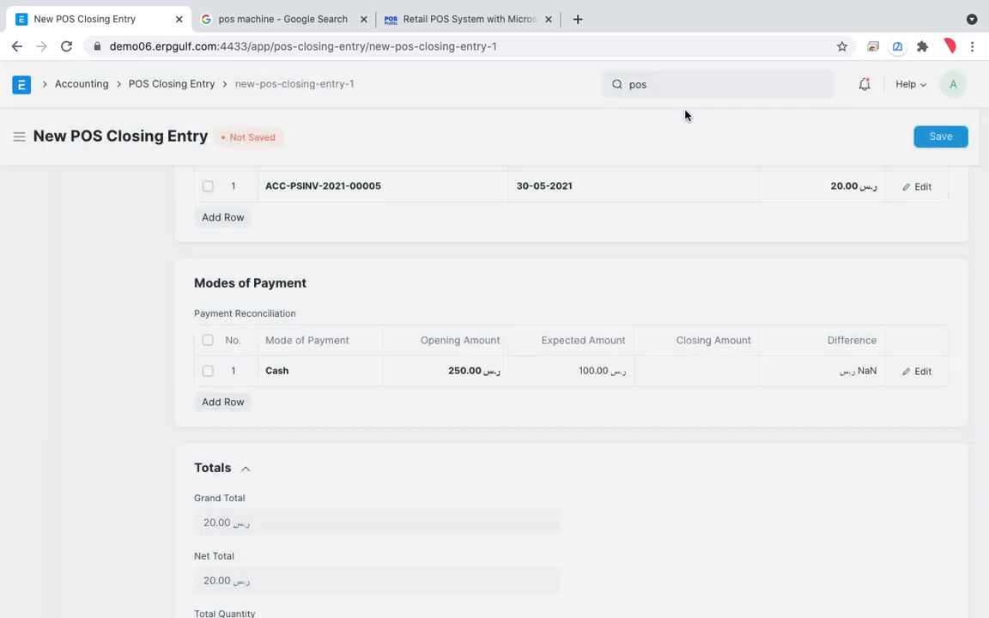
scroll(573, 550, down, 1)
click(713, 333)
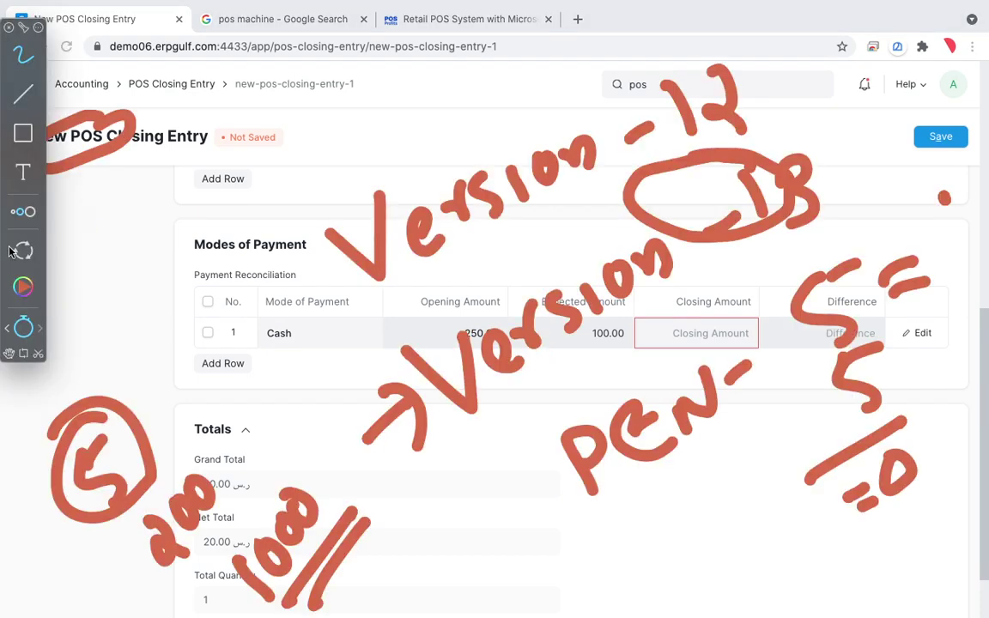
Inspect the Cash payment row with its 250.00 opening and 100.00 expected amounts
click(25, 327)
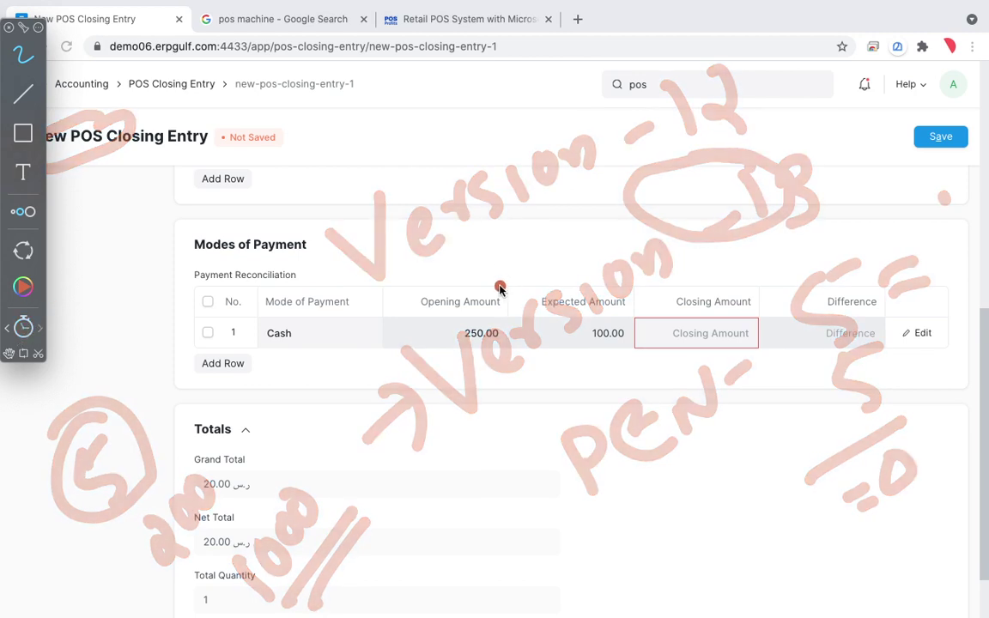
mouse_move(476, 295)
mouse_down()
mouse_move(440, 299)
mouse_move(484, 297)
mouse_up()
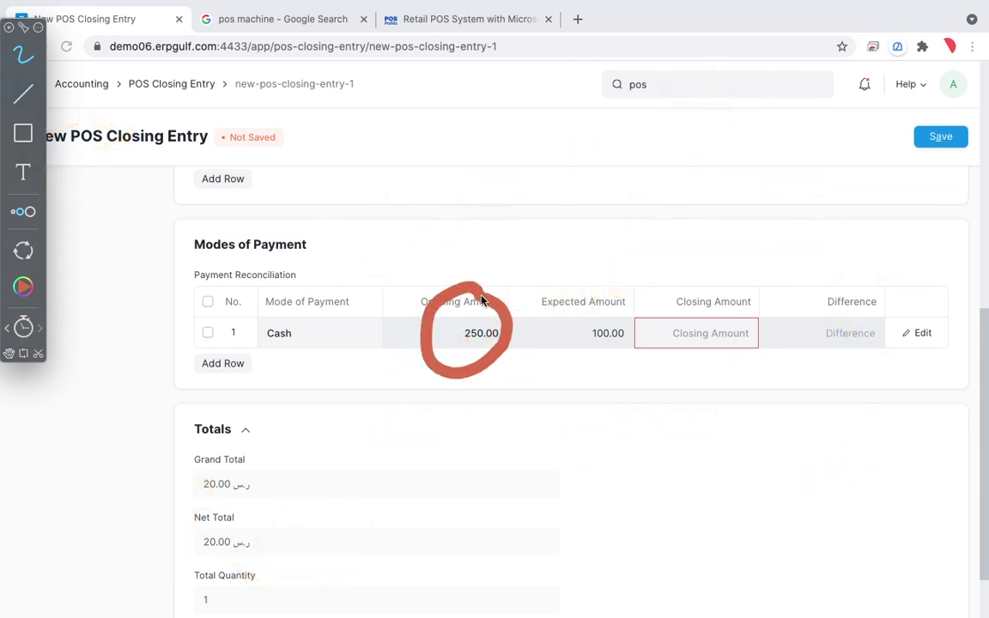
mouse_move(596, 289)
mouse_down()
mouse_move(594, 371)
mouse_move(603, 284)
mouse_up()
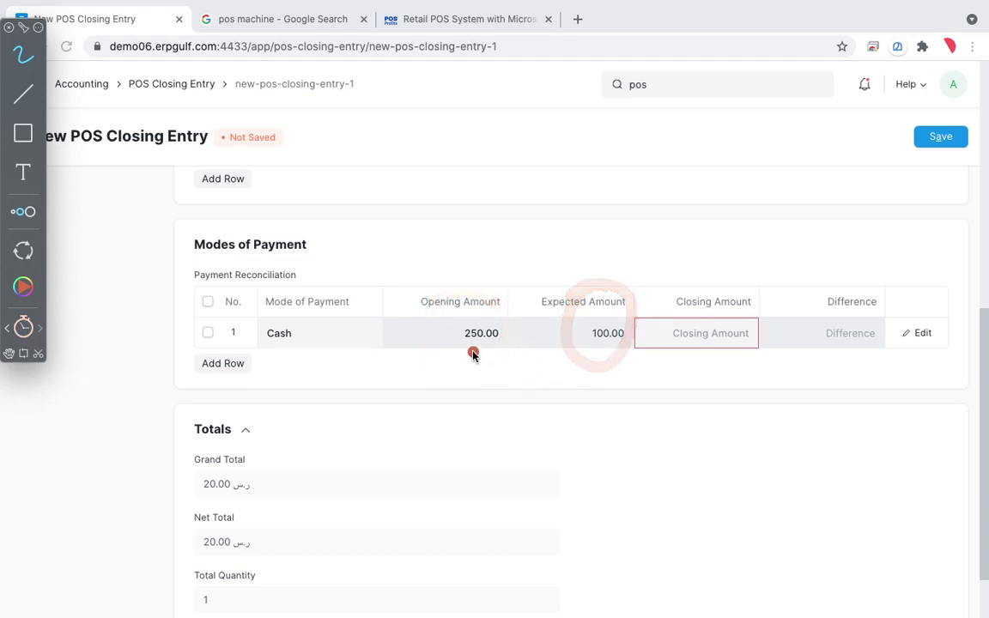
mouse_move(486, 301)
mouse_down()
mouse_move(432, 326)
mouse_move(584, 371)
mouse_move(612, 301)
mouse_move(457, 333)
mouse_move(572, 329)
mouse_move(536, 354)
mouse_up()
drag(487, 390, 497, 451)
click(586, 387)
mouse_move(554, 398)
mouse_down()
mouse_move(574, 429)
mouse_move(586, 388)
mouse_up()
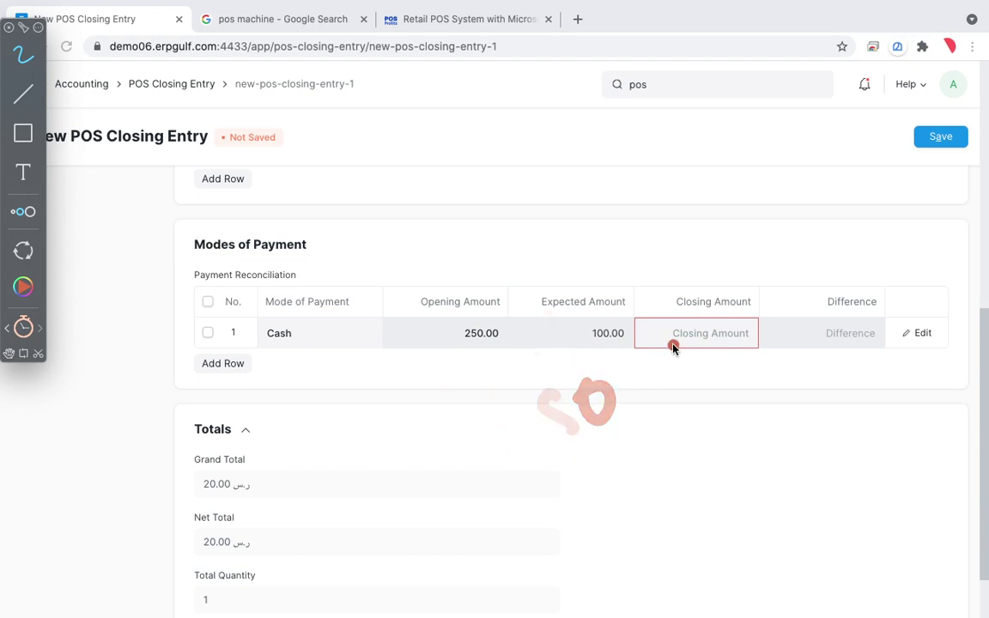
click(667, 367)
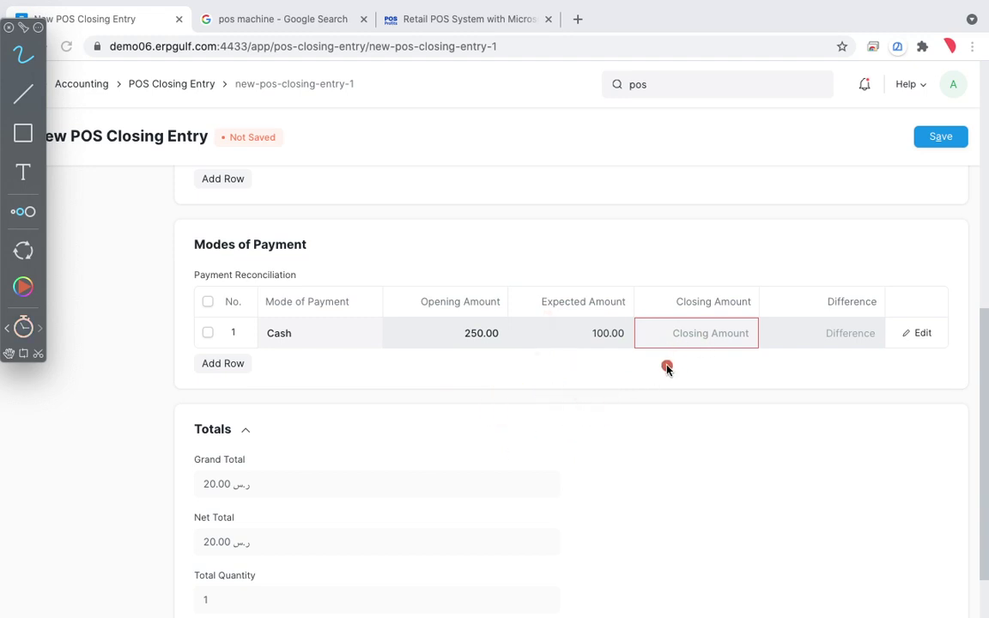
Set the Cash row's closing amount to 100 after trying 350 and 400
key(Escape)
text(3)
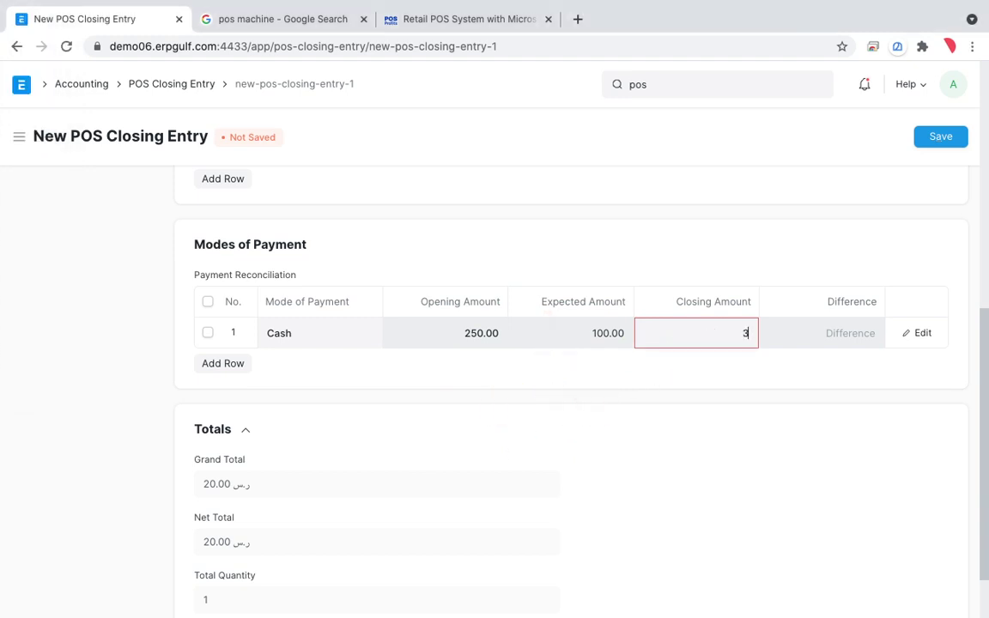
text(50)
key(BackSpace)
key(BackSpace)
key(BackSpace)
text(400)
key(Tab)
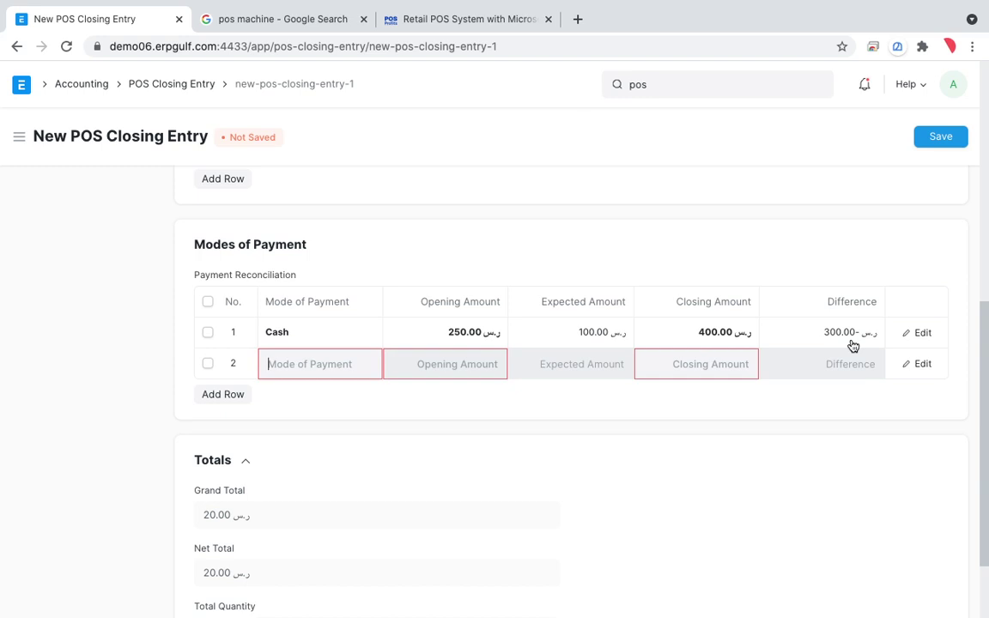
click(683, 334)
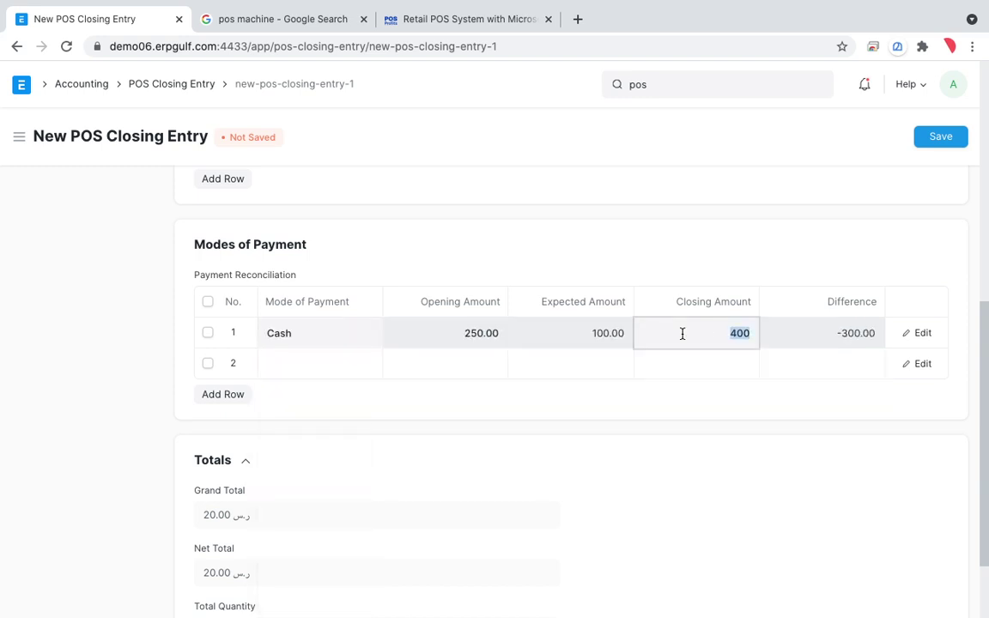
text(100)
key(Tab)
Delete the empty second payment row and review the closing entry form
click(657, 452)
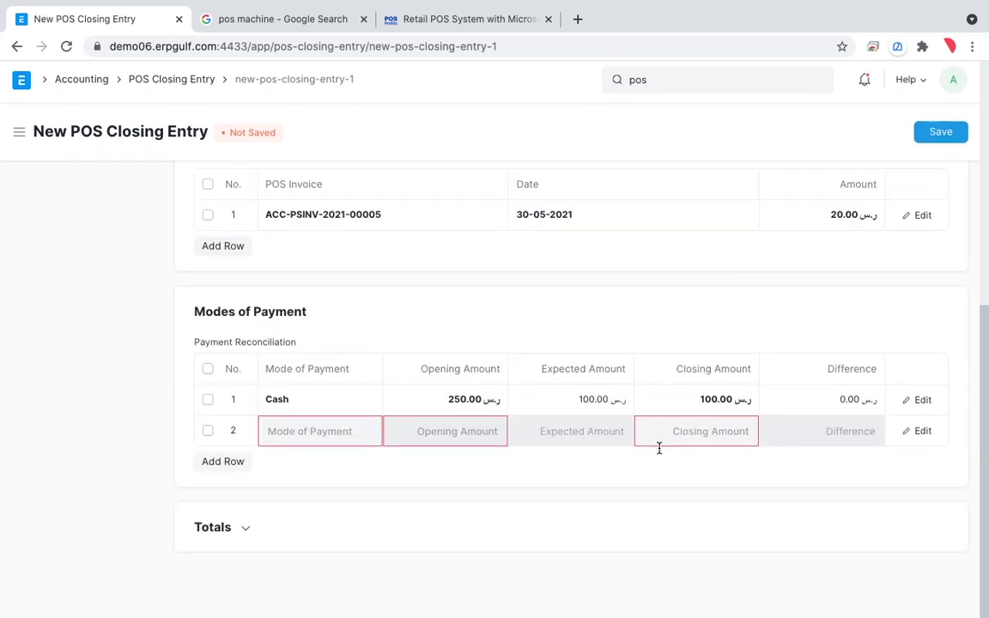
click(207, 436)
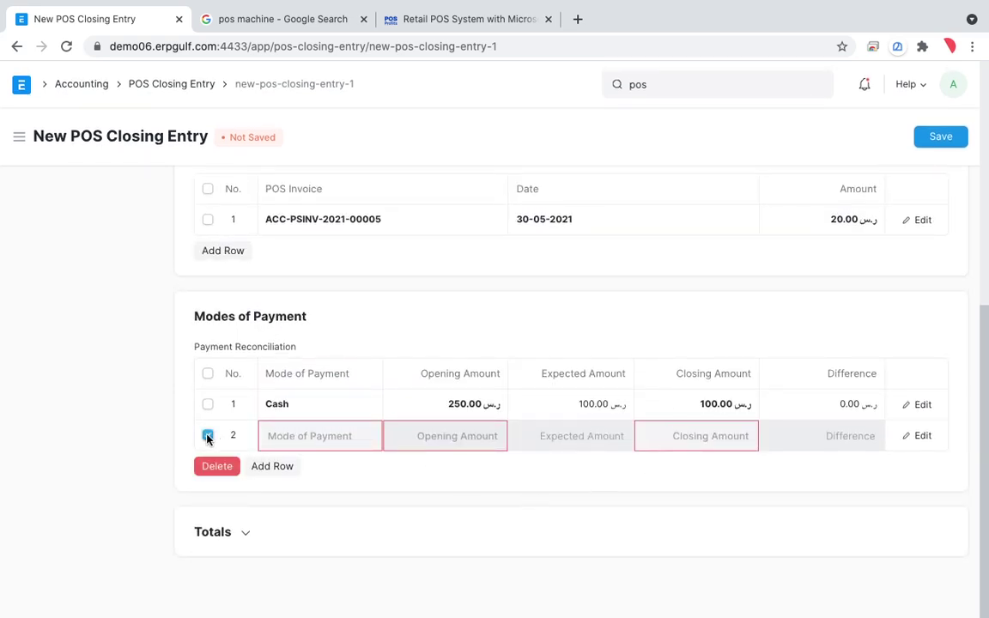
click(225, 467)
scroll(534, 482, up, 7)
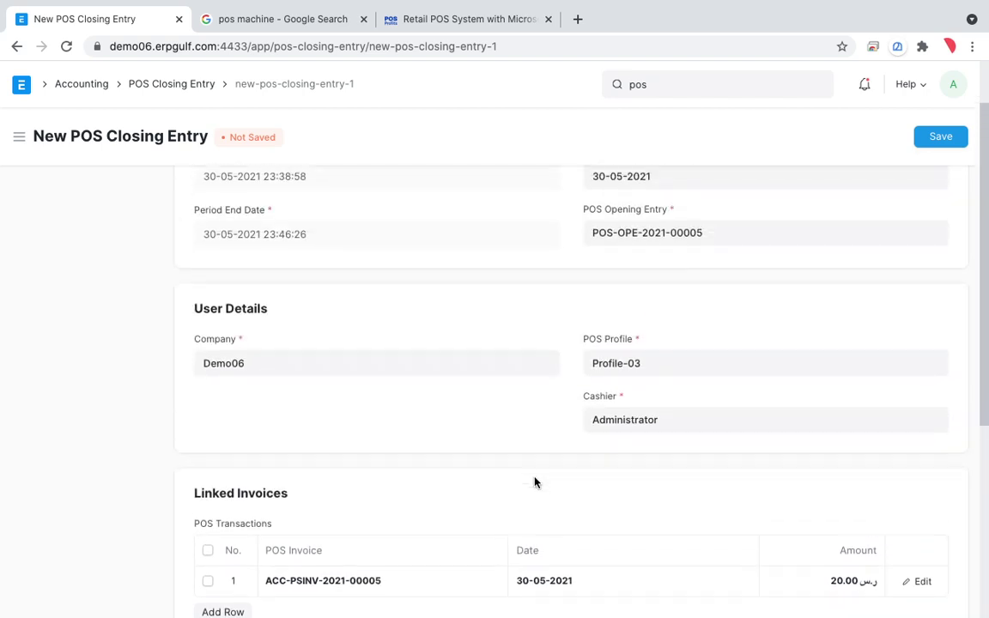
scroll(534, 483, down, 5)
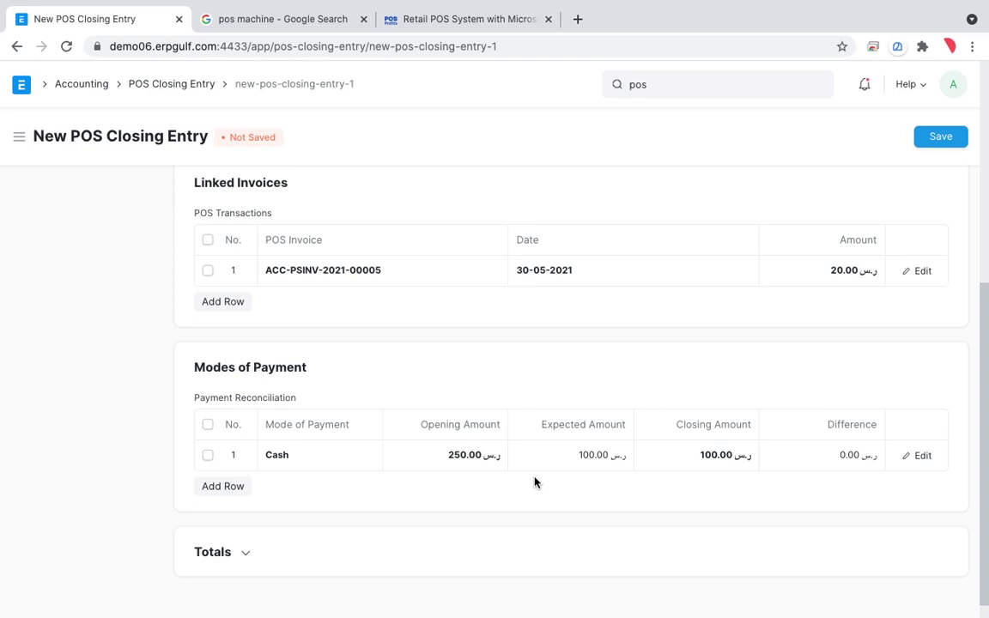
scroll(534, 483, up, 5)
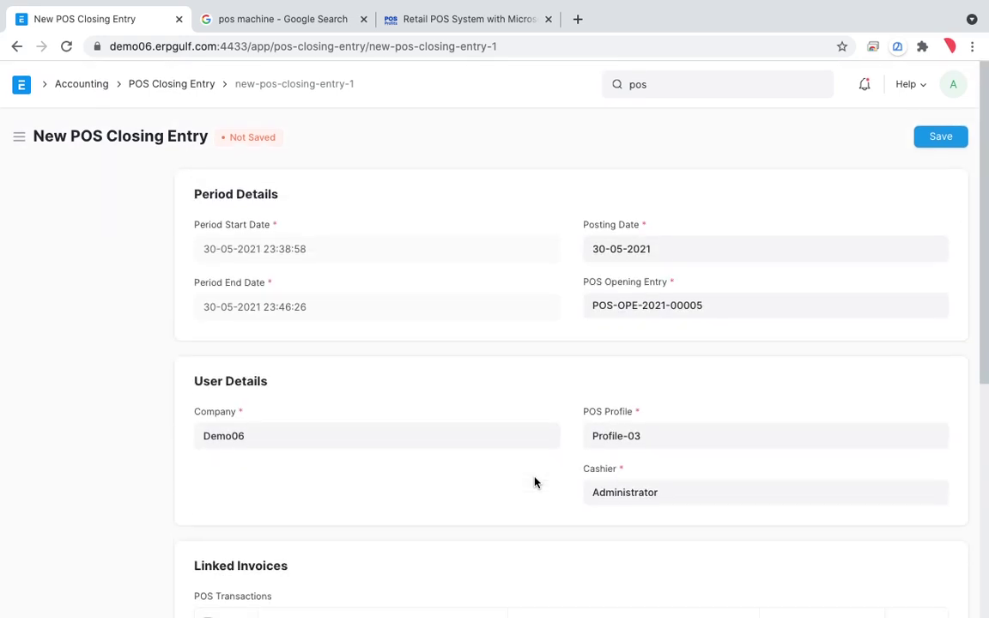
Save the Profile-03 POS closing entry and confirm its submission
click(949, 139)
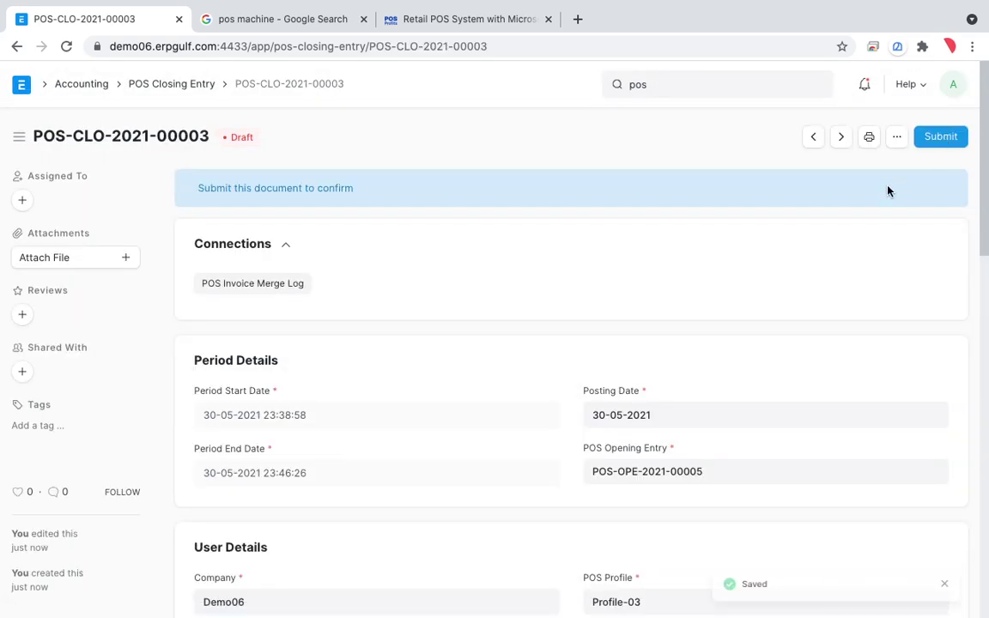
click(940, 142)
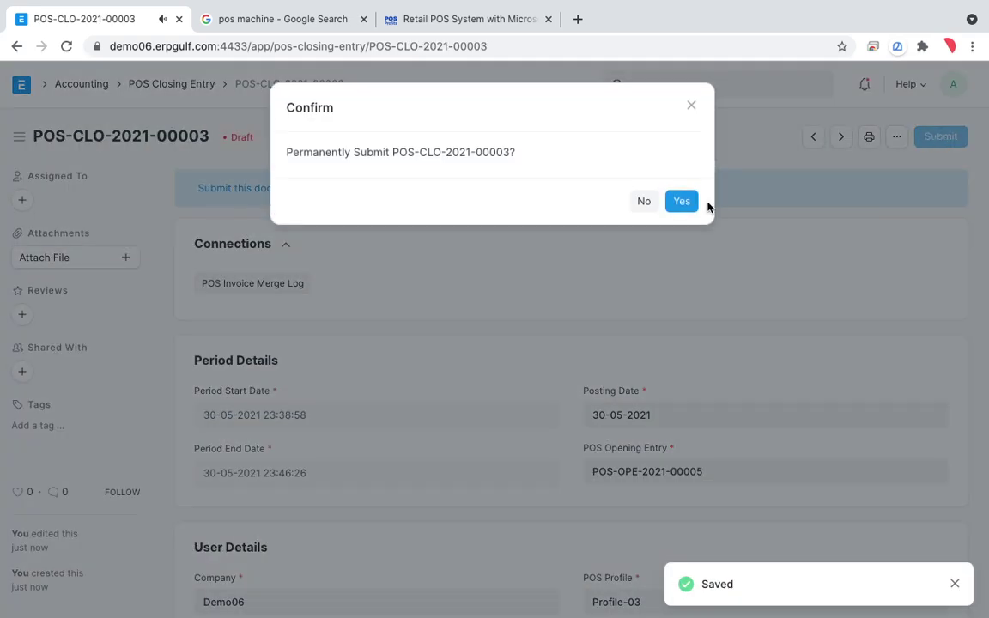
click(682, 203)
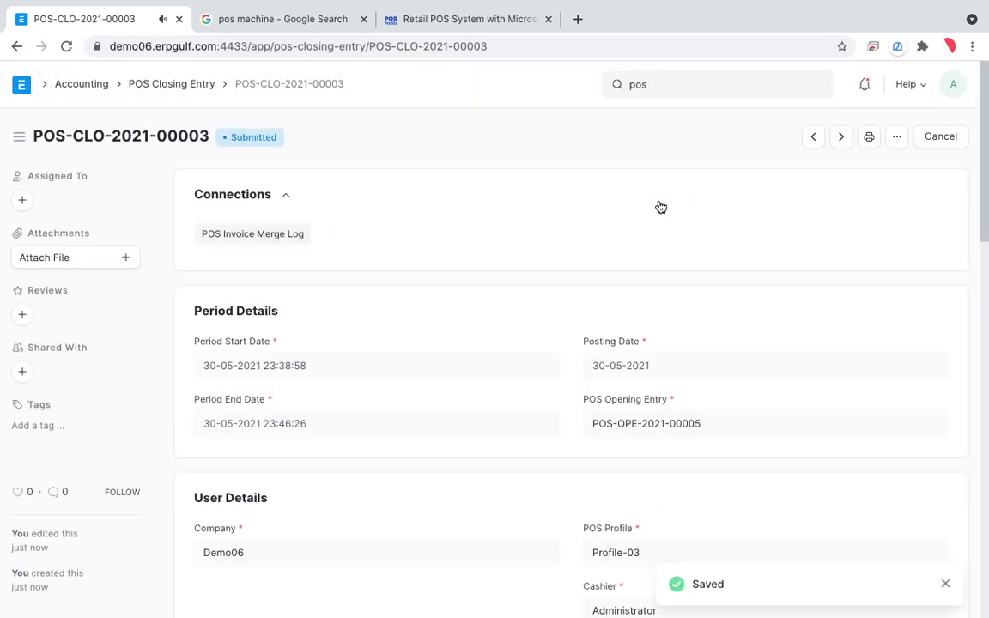
Reopen POS-CLO-2021-00003 from the POS Closing Entry list to check it, then return to the list
click(172, 84)
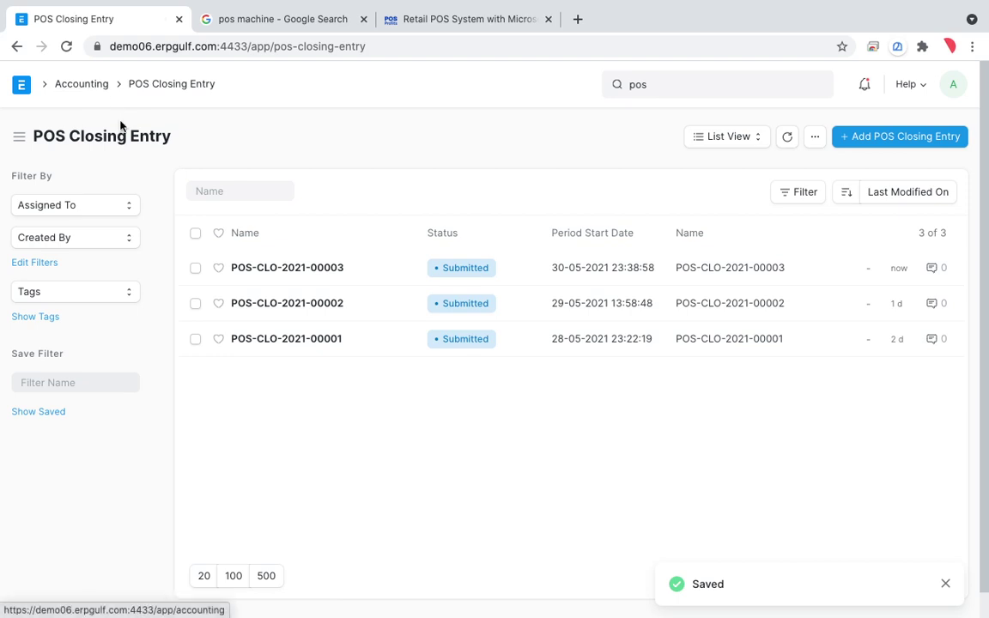
click(283, 269)
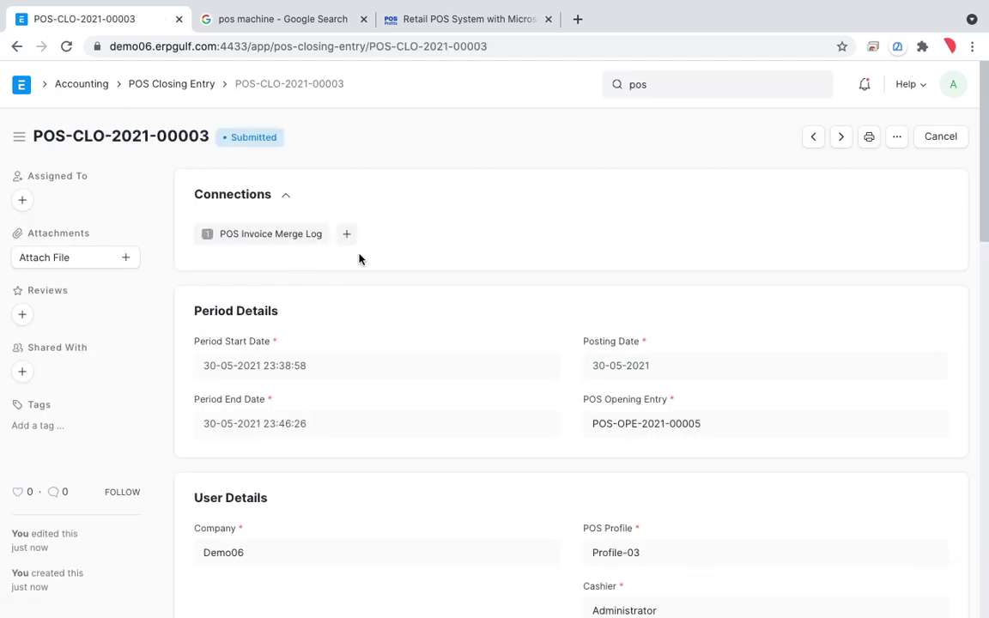
click(902, 140)
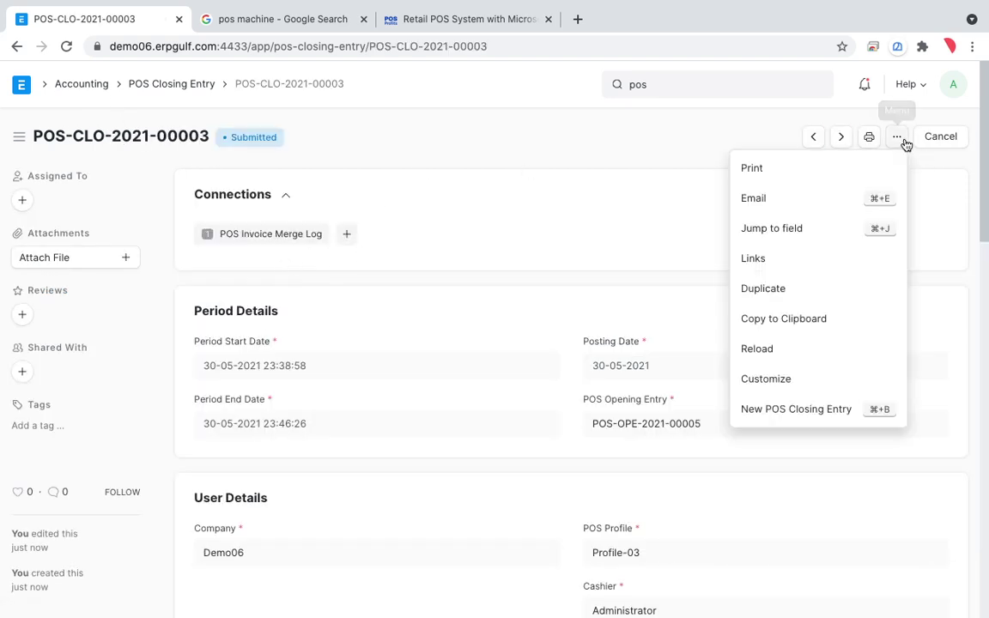
click(567, 204)
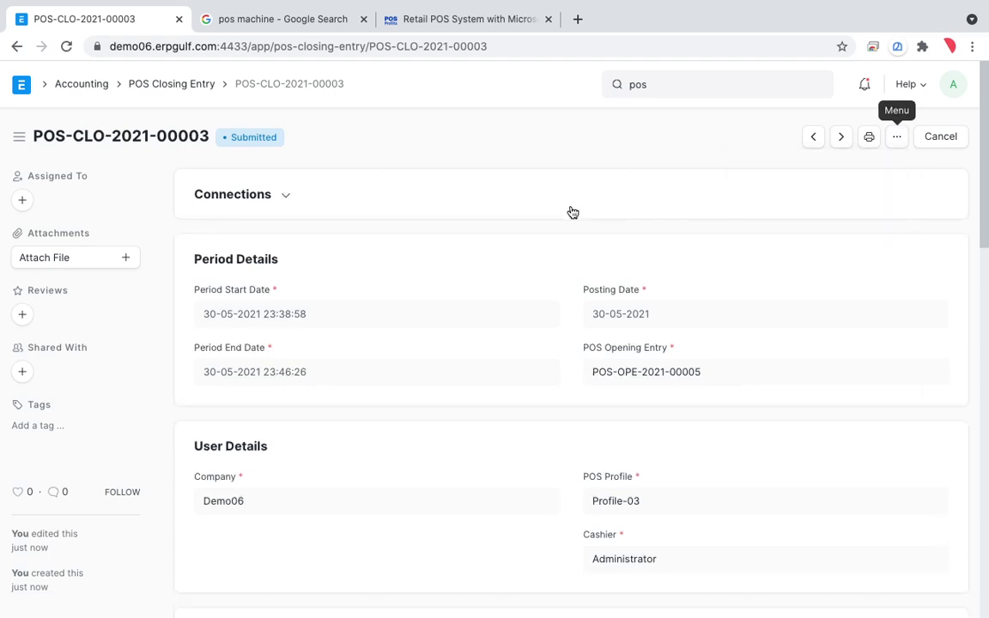
click(170, 87)
Open the Stock Ledger report from the Stock workspace
click(89, 87)
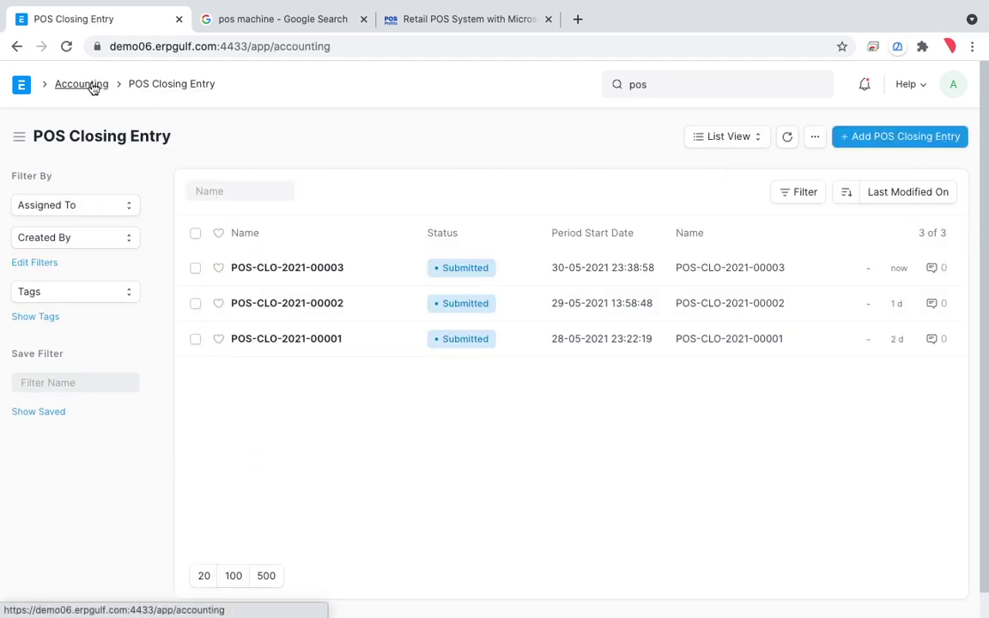
scroll(77, 435, up, 2)
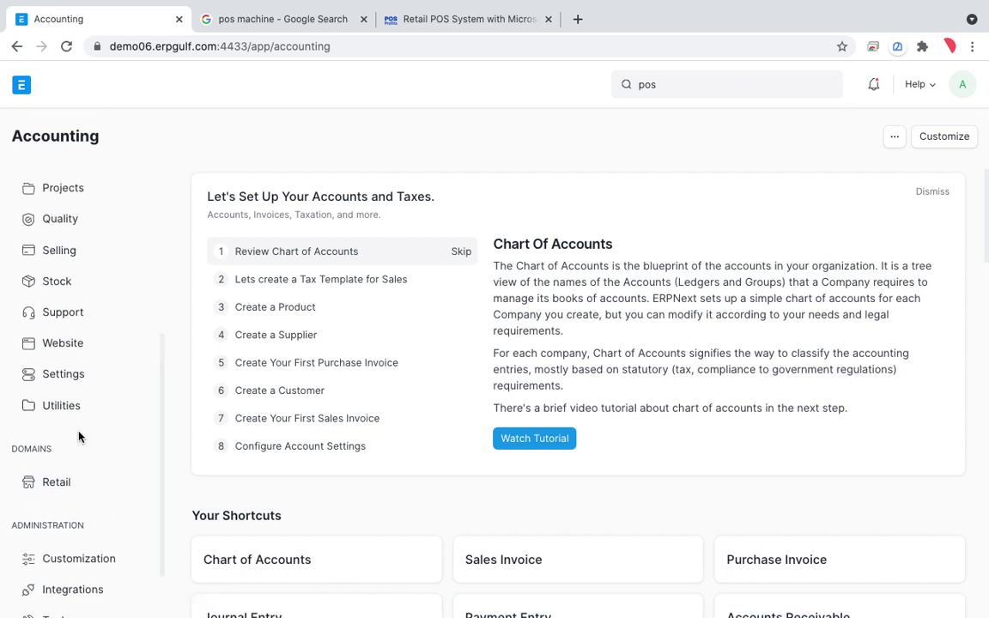
scroll(79, 354, up, 1)
click(51, 326)
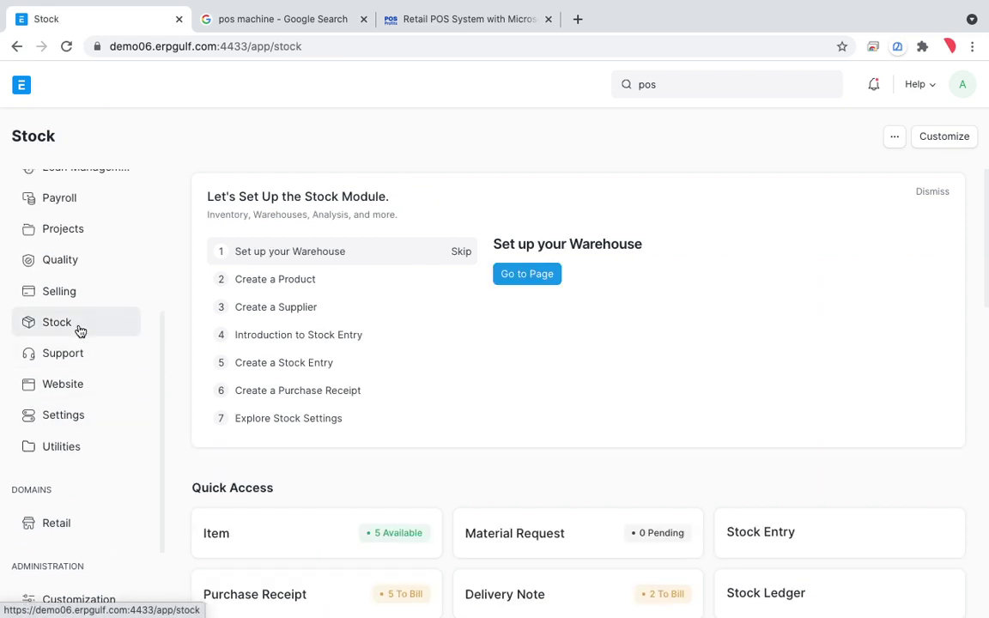
scroll(588, 379, down, 3)
click(772, 456)
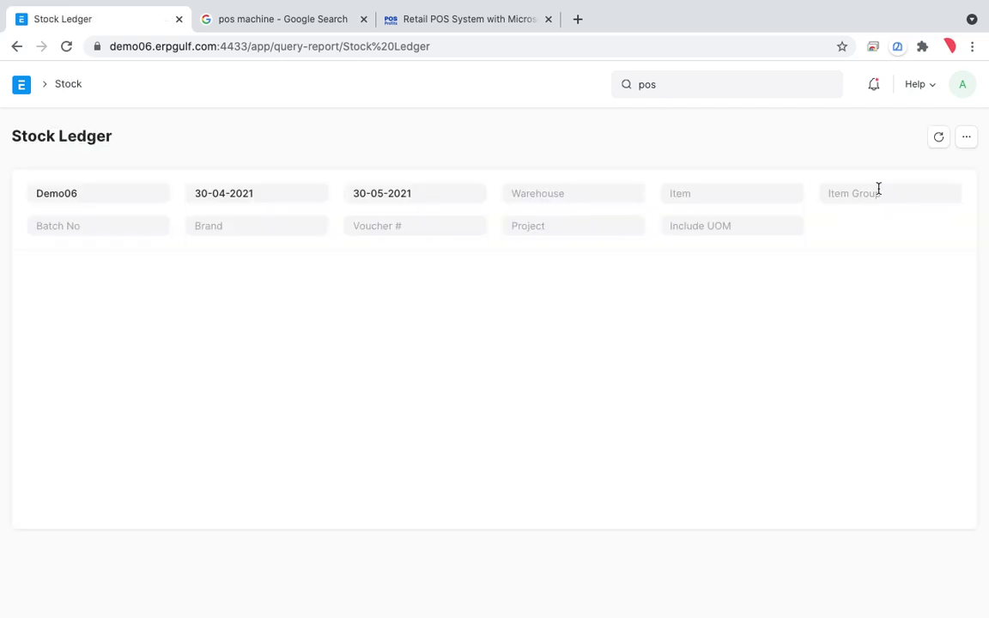
Scroll through the Stock Ledger movements, then go back to the Stock workspace
scroll(722, 353, down, 3)
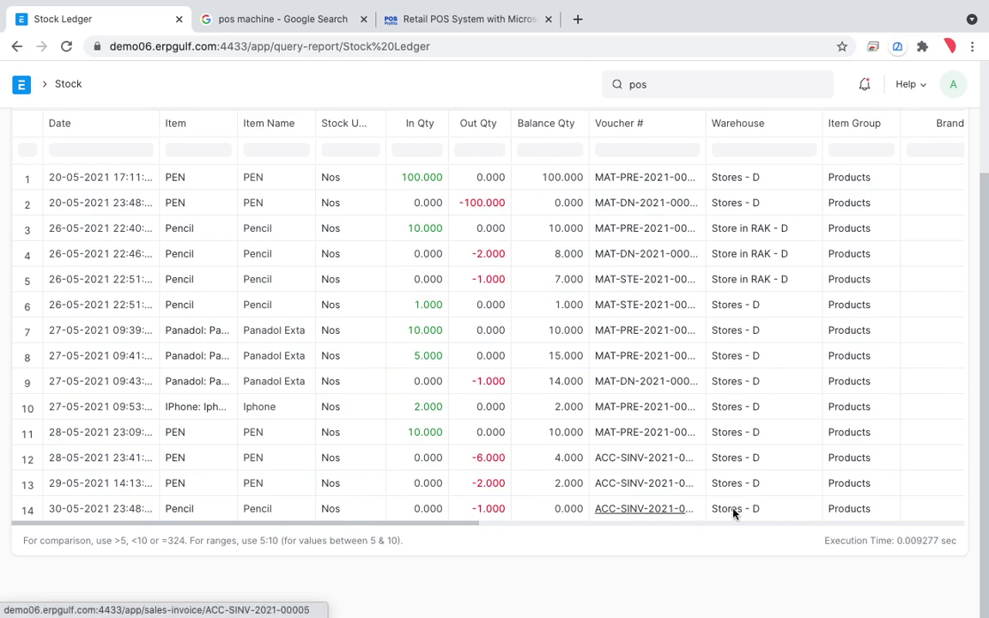
scroll(789, 512, right, 5)
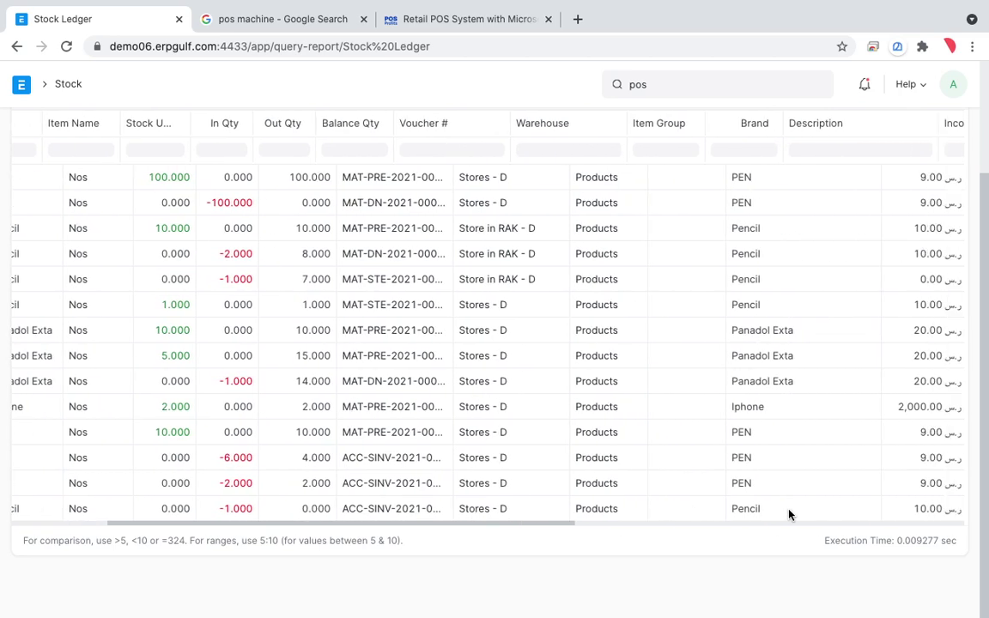
scroll(788, 513, right, 15)
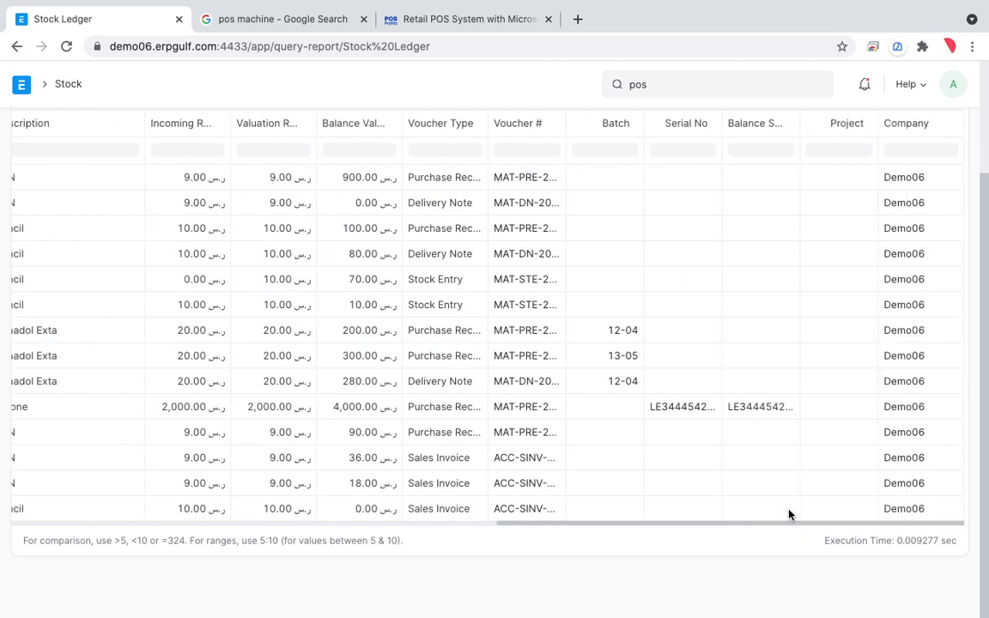
scroll(789, 513, left, 20)
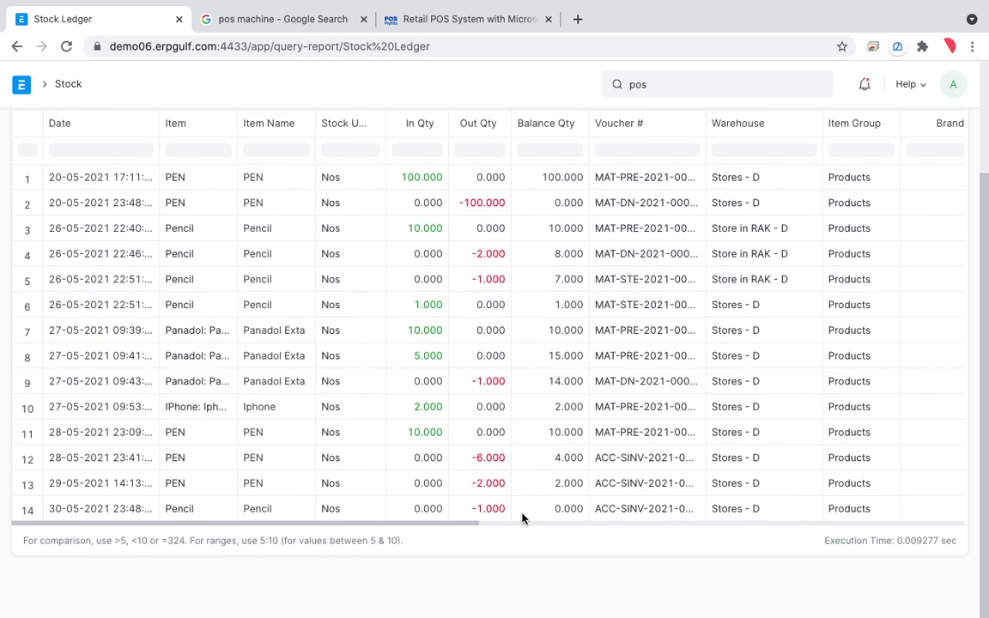
scroll(522, 517, up, 3)
scroll(522, 517, down, 3)
click(17, 48)
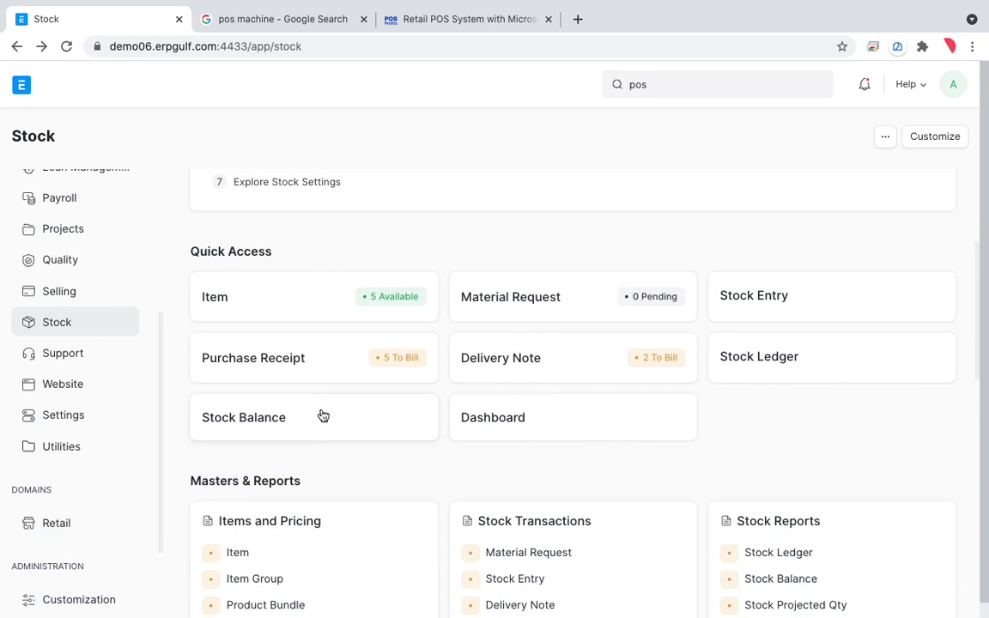
Open the Demo06 General Ledger (30-04-2021 to 30-05-2021) and scroll to the 17,488.000 totals
scroll(320, 413, down, 1)
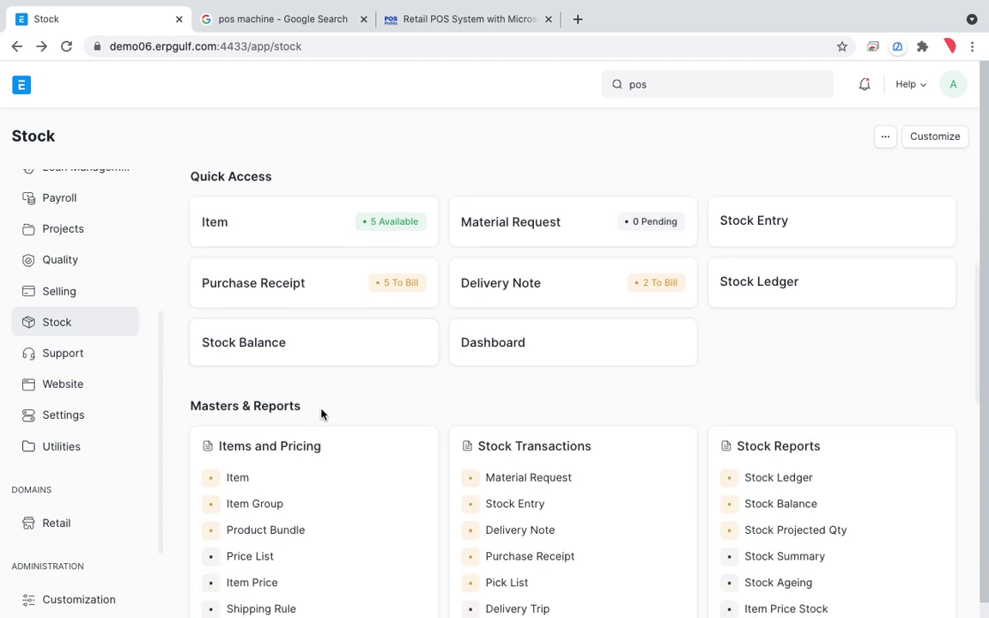
scroll(493, 442, down, 1)
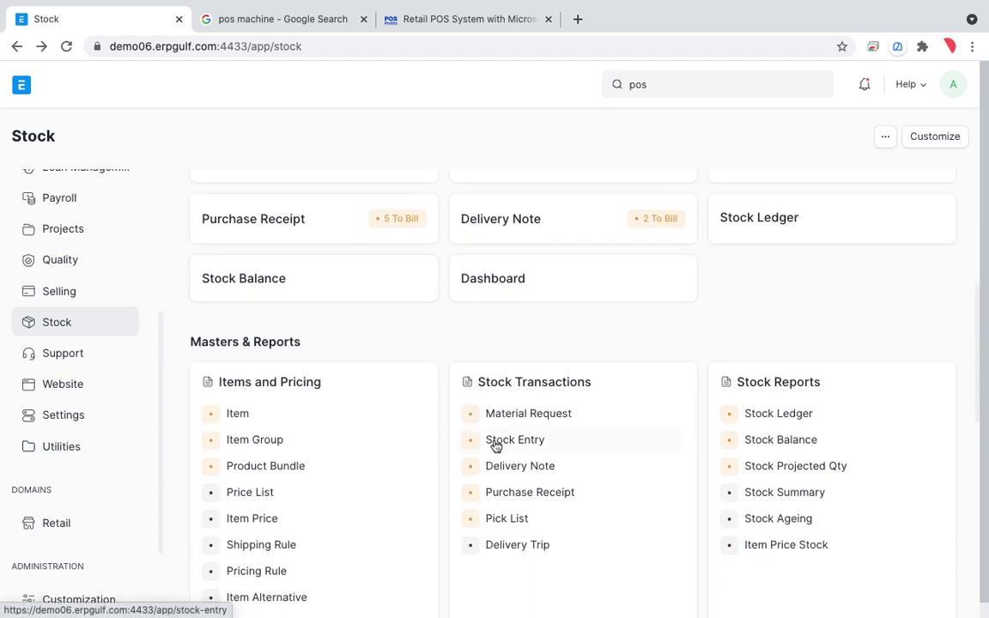
scroll(496, 447, up, 1)
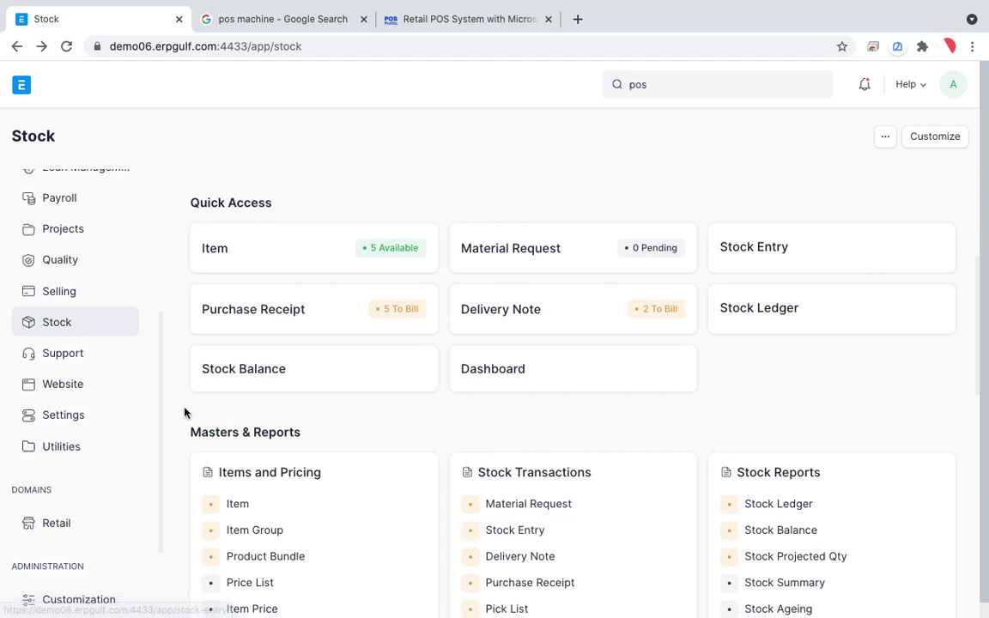
scroll(129, 426, up, 3)
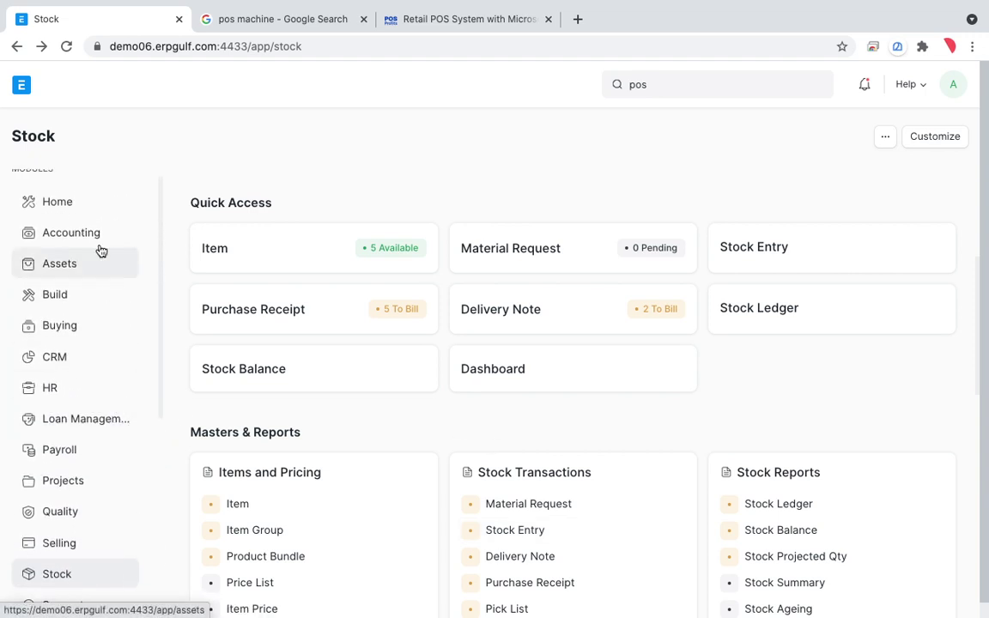
click(99, 241)
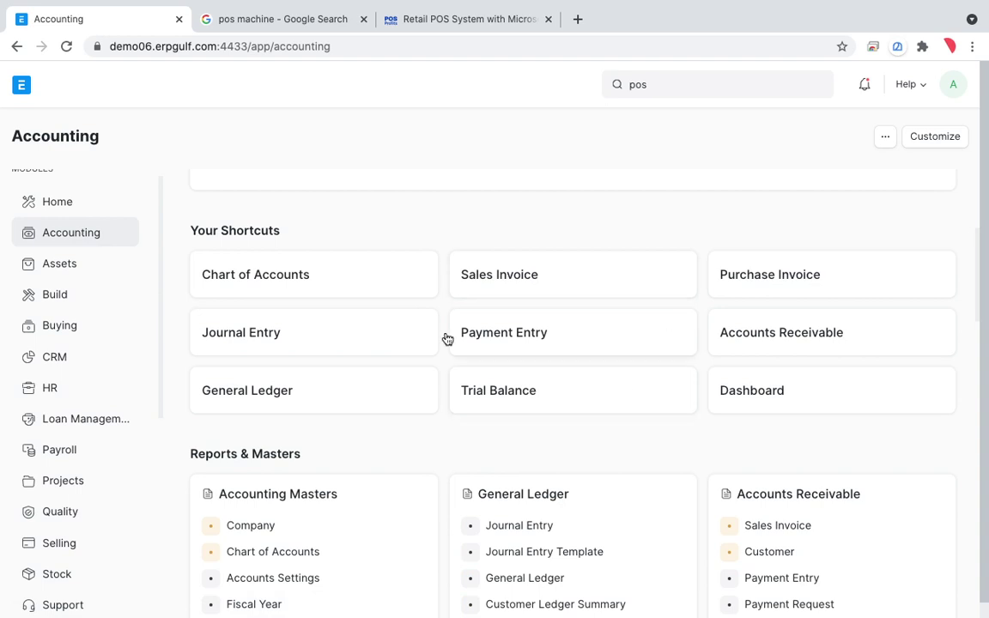
click(332, 394)
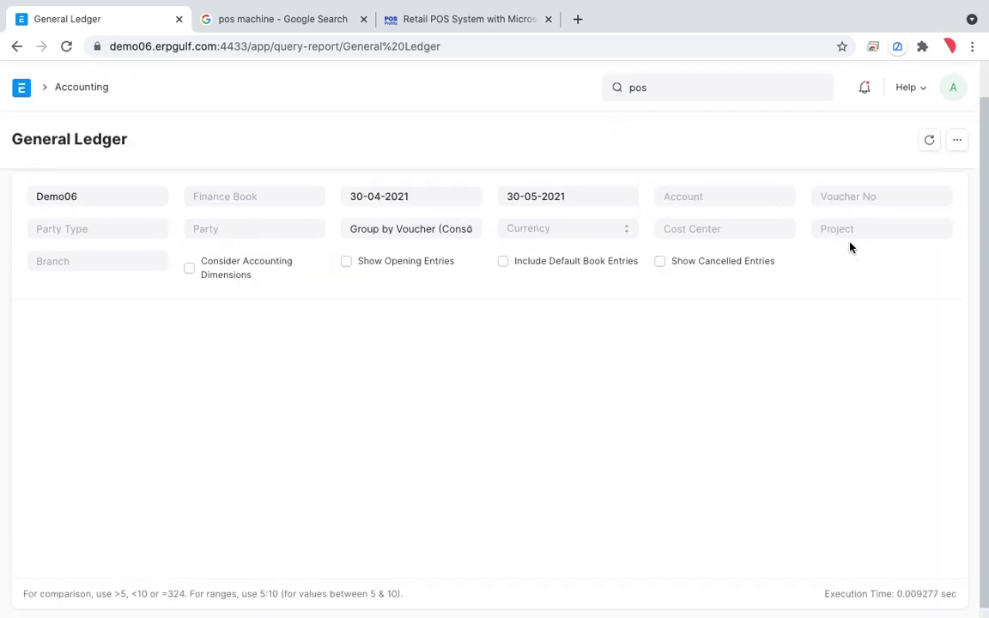
scroll(724, 407, down, 10)
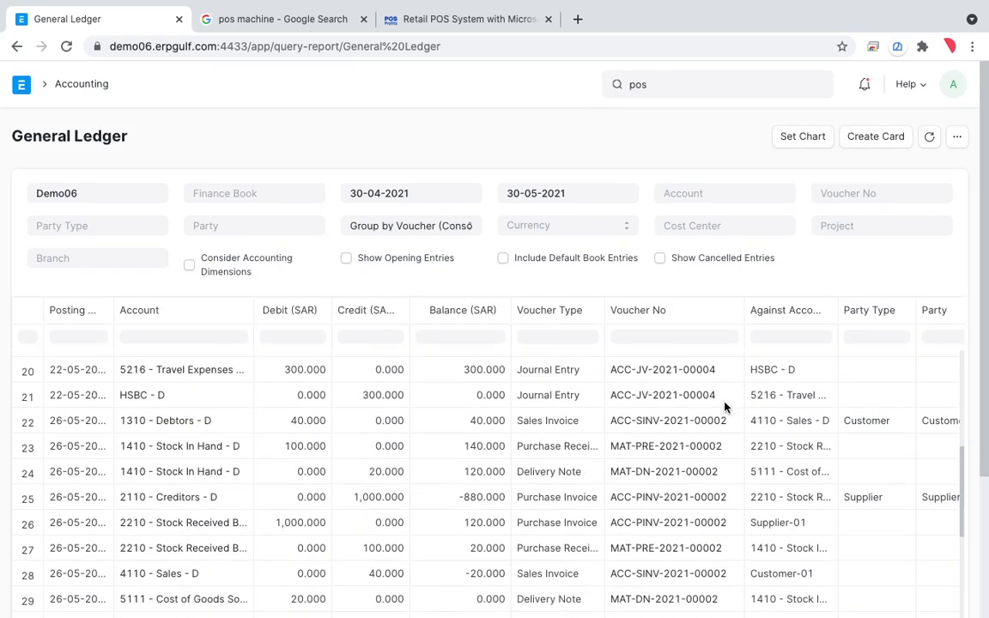
scroll(938, 269, down, 3)
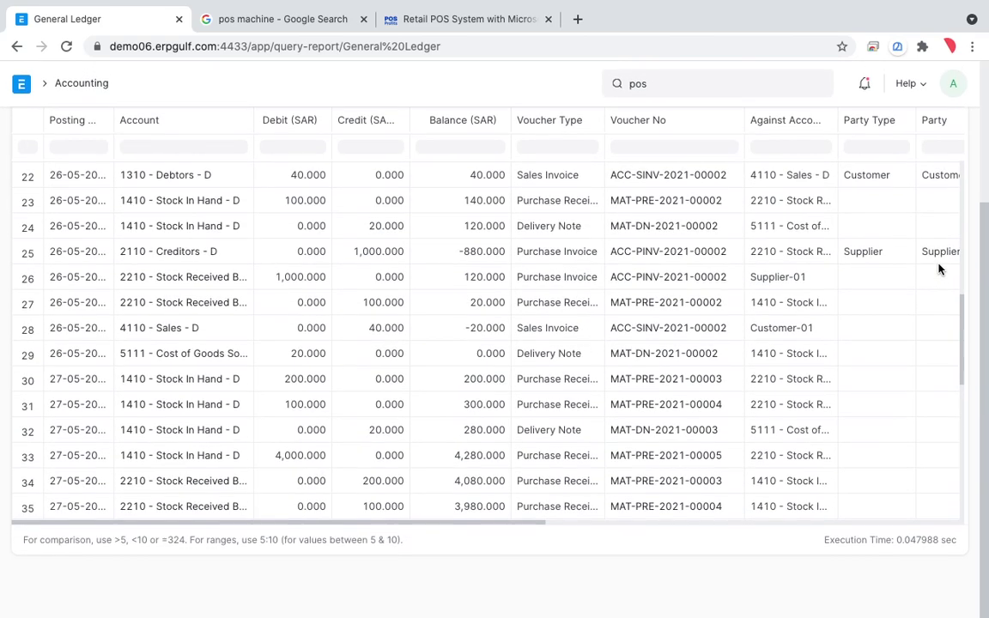
scroll(572, 436, down, 2)
scroll(573, 439, down, 8)
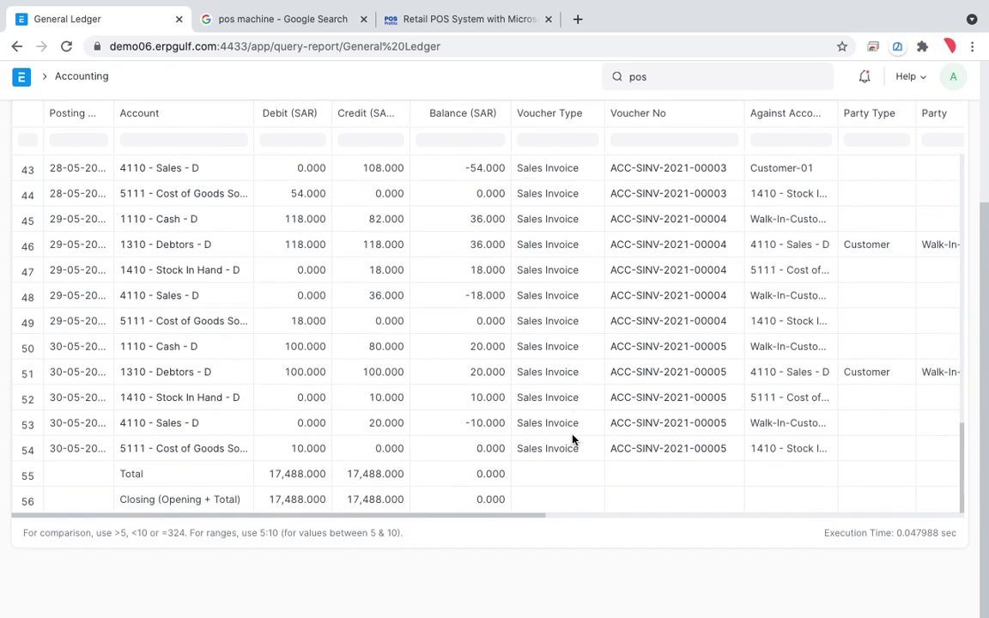
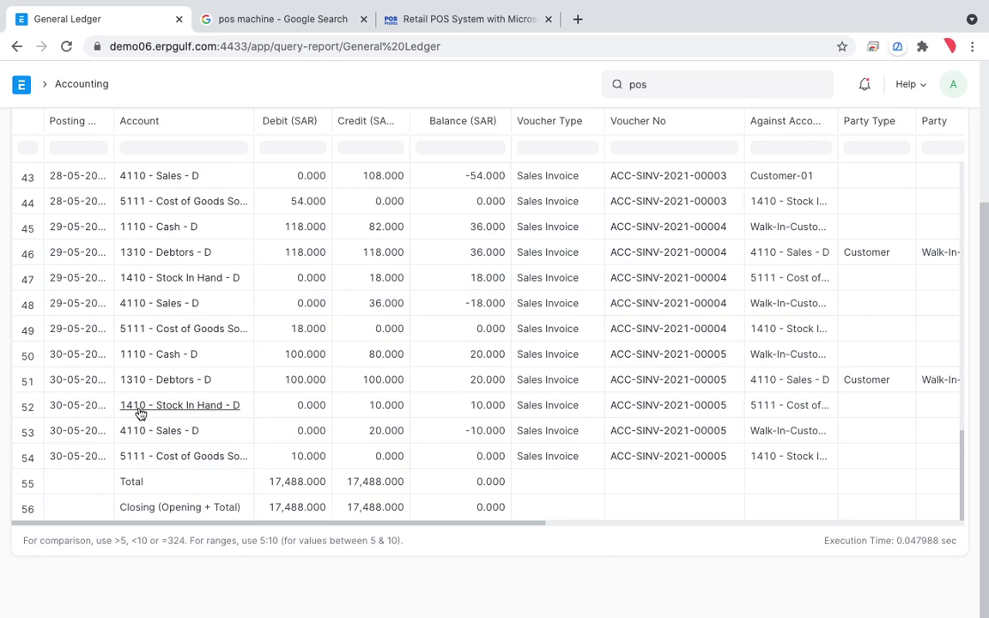
Leave the General Ledger report via the Accounting breadcrumb to reach the Accounting workspace
scroll(303, 439, up, 10)
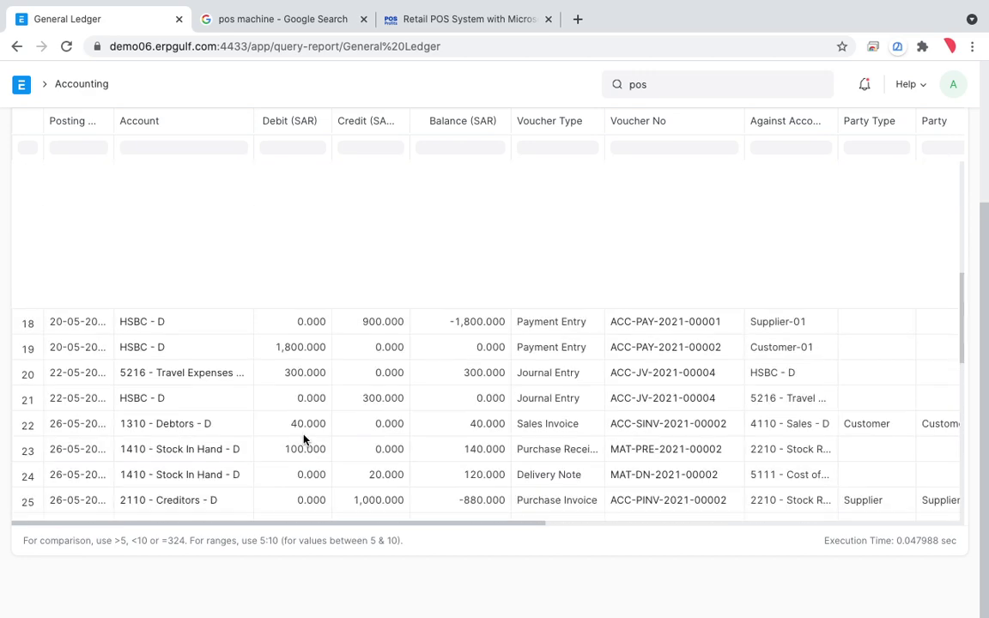
click(89, 84)
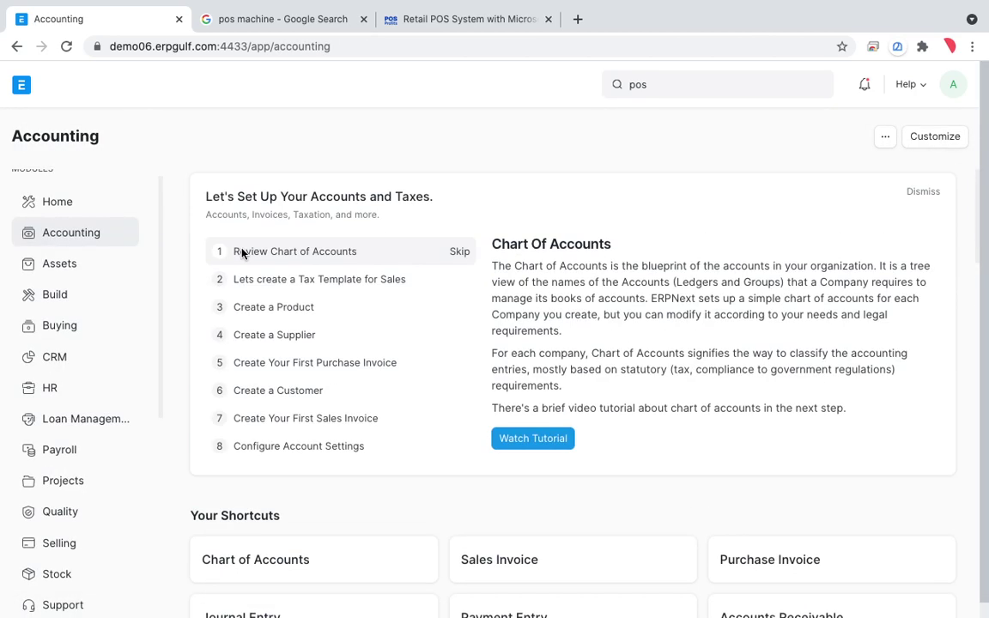
Open the Retail workspace from the sidebar and launch Point of Sale for Profile-01
scroll(242, 254, down, 3)
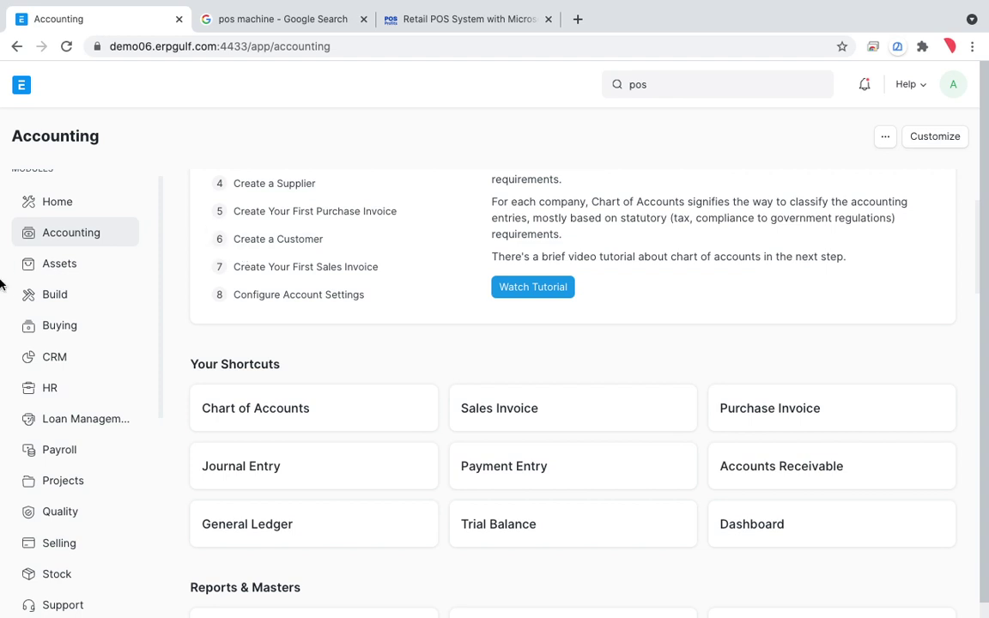
scroll(227, 347, down, 1)
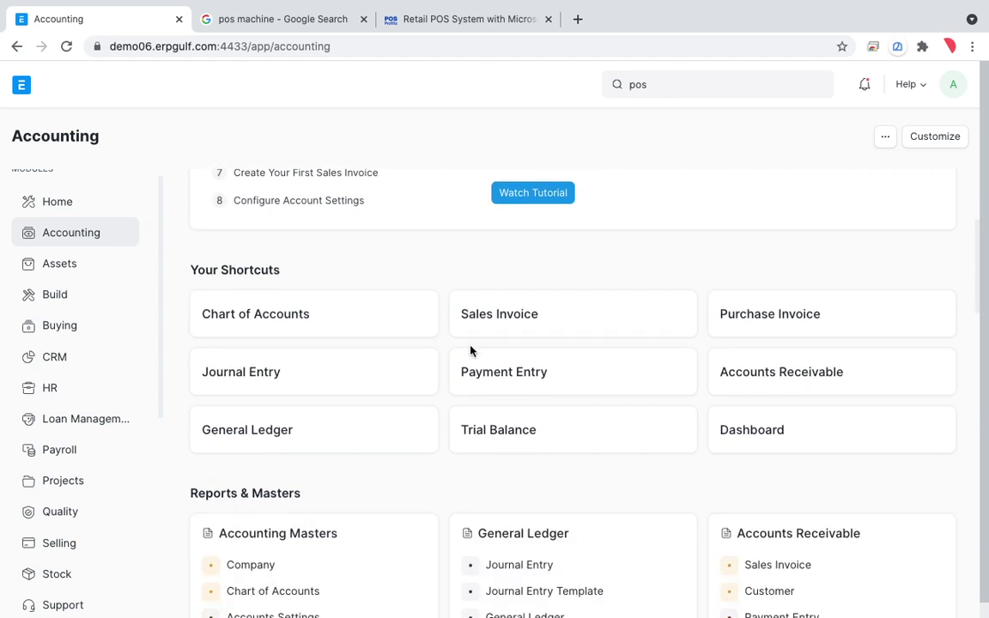
scroll(172, 482, down, 1)
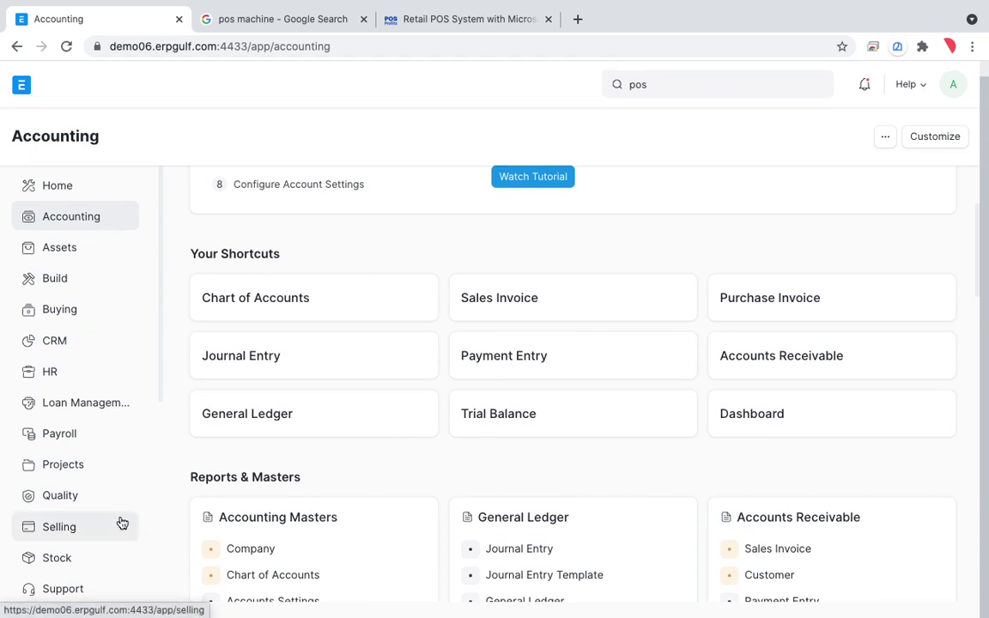
scroll(135, 370, down, 4)
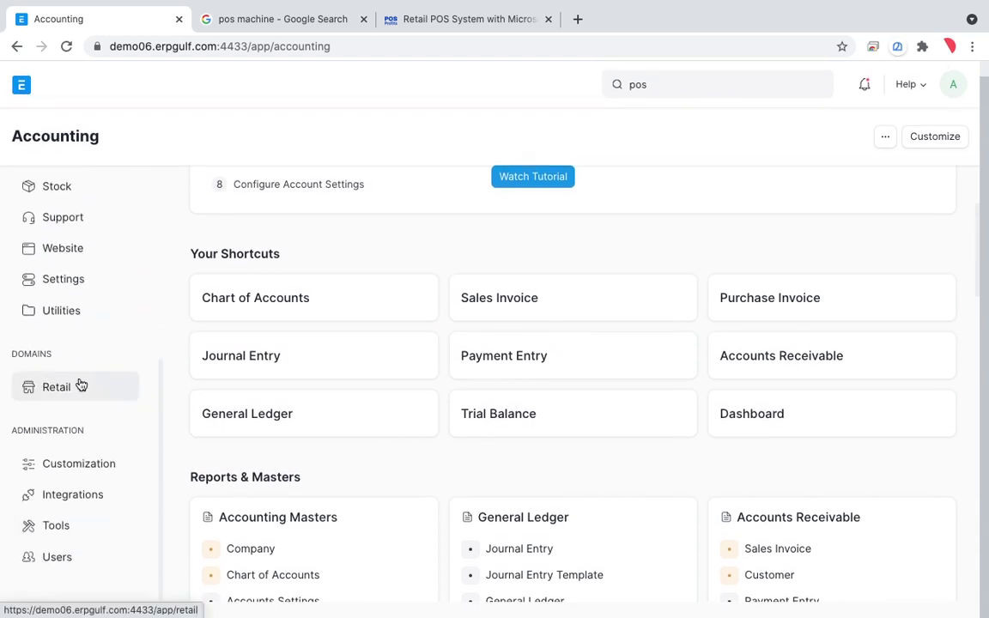
click(80, 385)
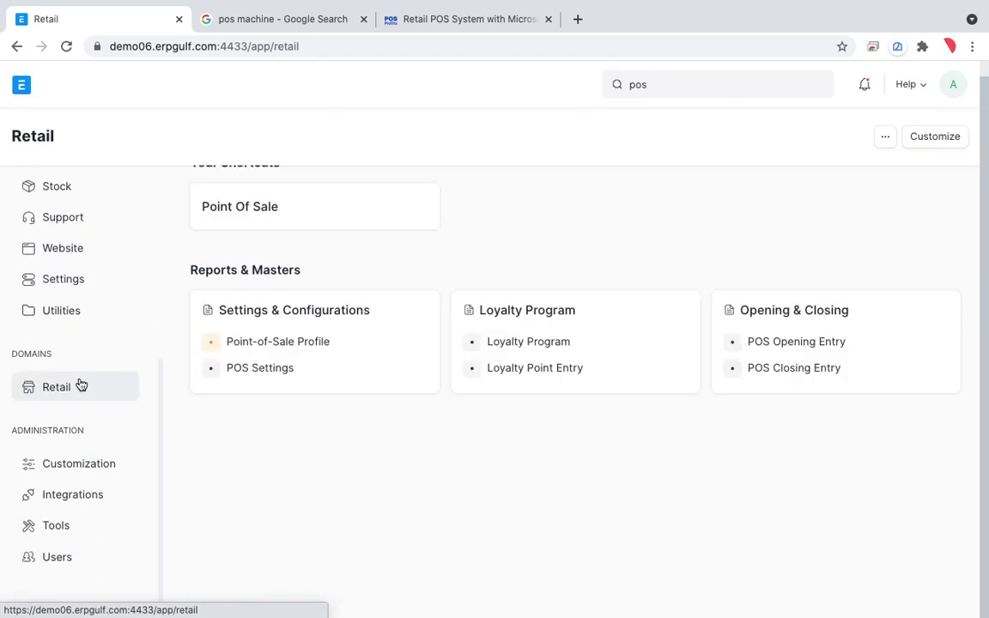
click(353, 225)
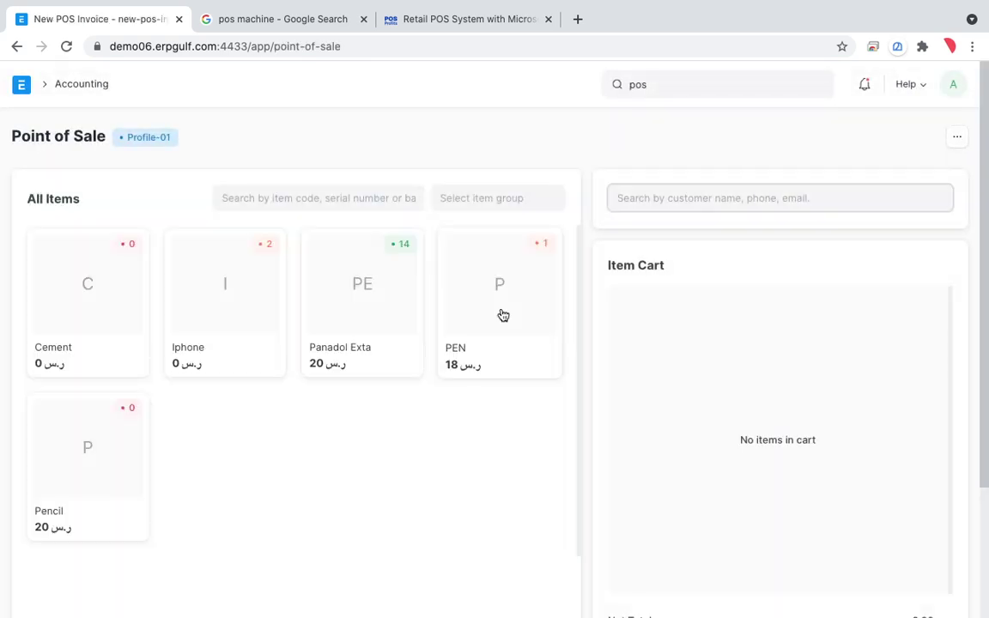
click(301, 196)
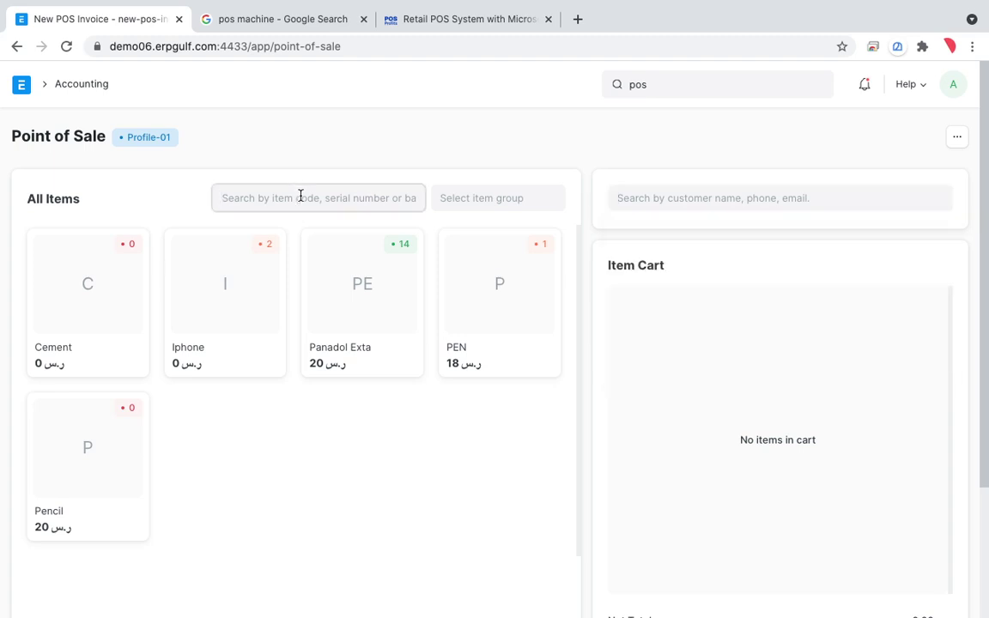
text(1121)
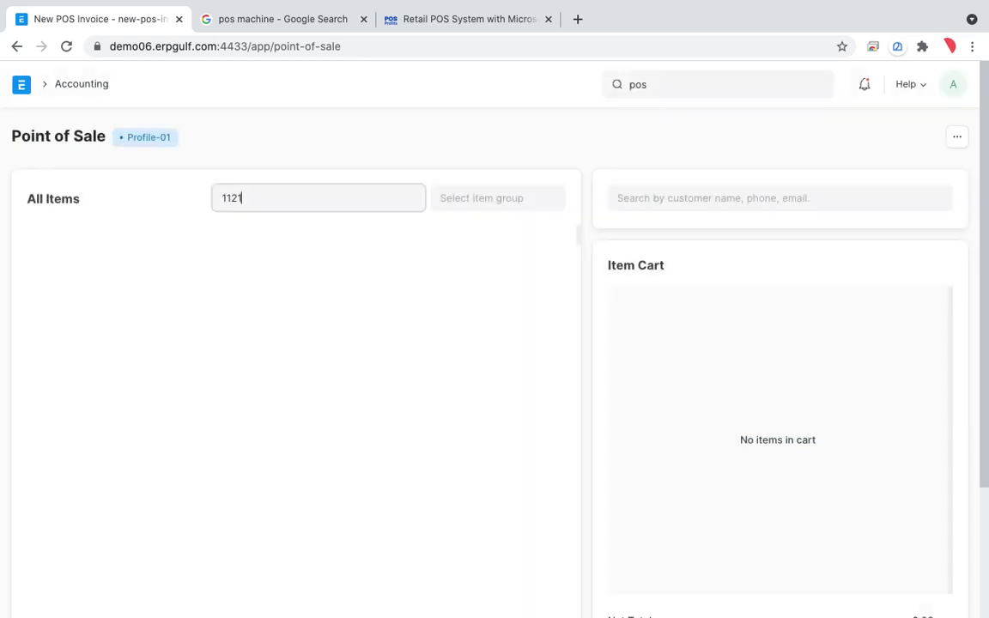
key(BackSpace)
key(BackSpace)
key(BackSpace)
key(BackSpace)
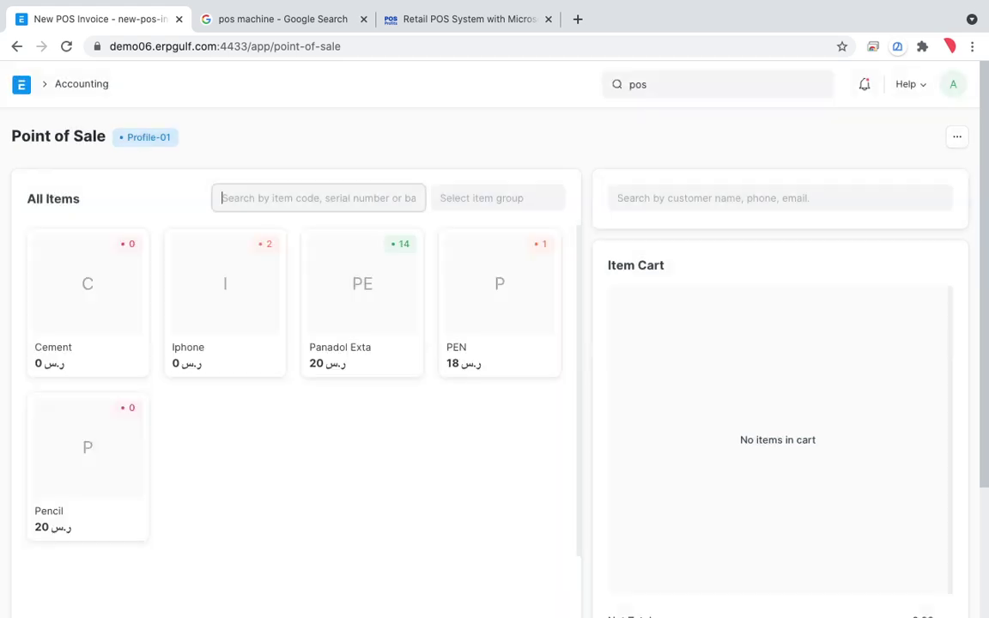
key(super)
text(345344)
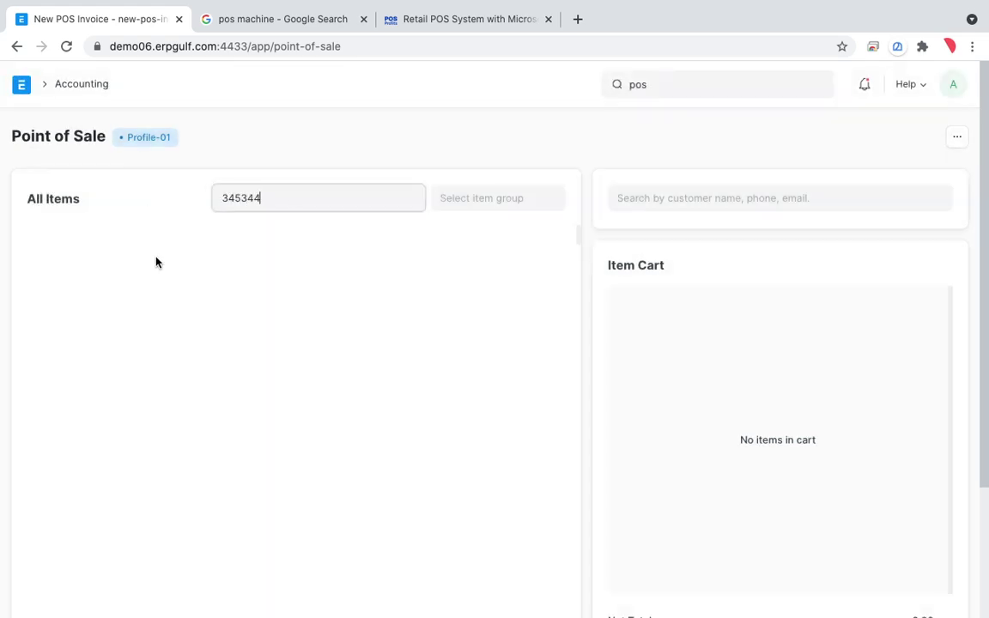
key(BackSpace)
key(BackSpace)
key(BackSpace)
key(BackSpace)
key(BackSpace)
key(BackSpace)
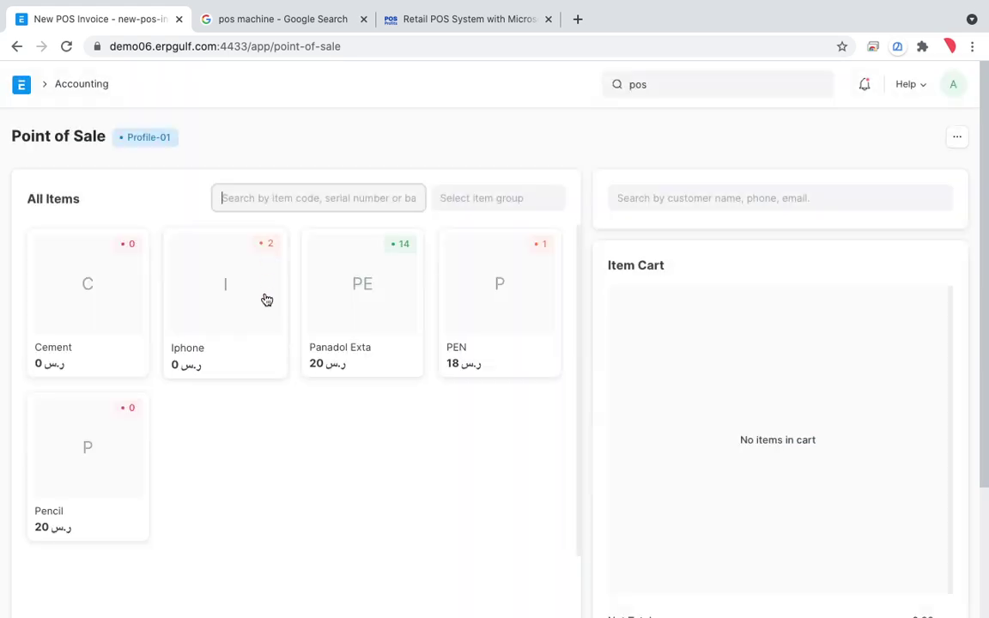
text(pen)
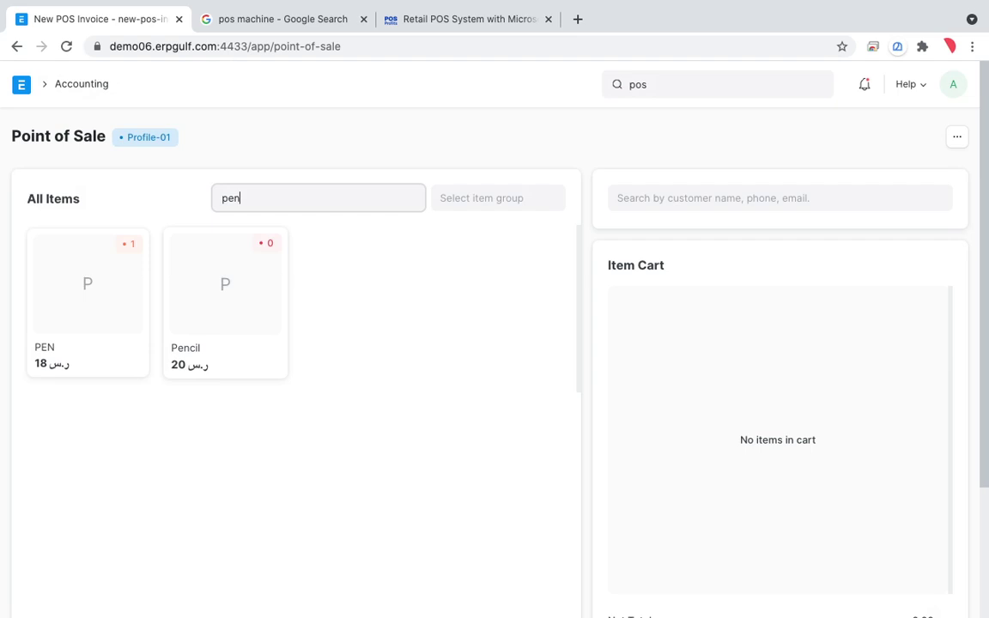
key(BackSpace)
key(BackSpace)
key(BackSpace)
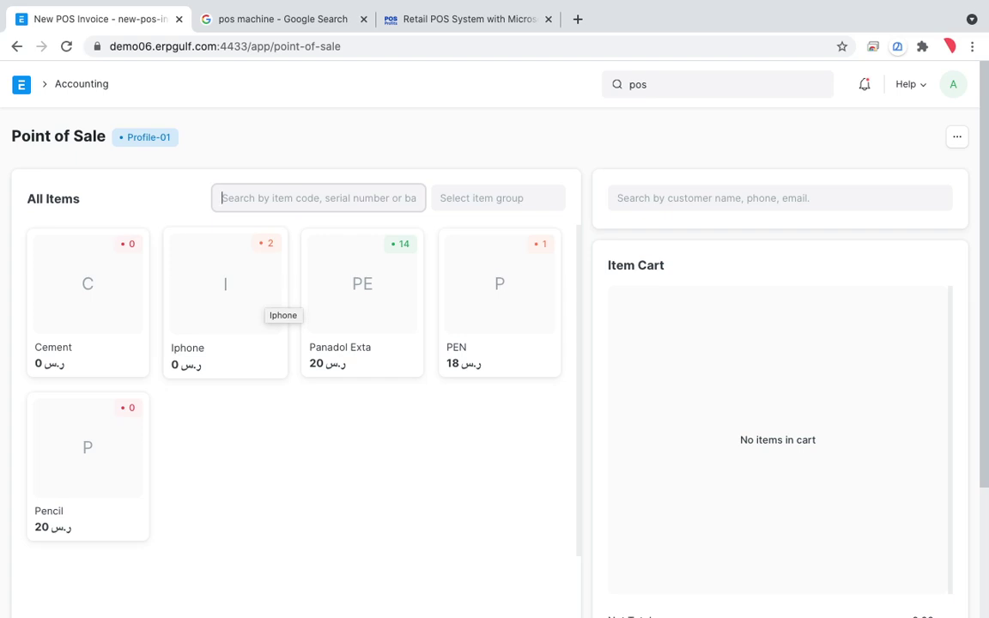
Filter the Point of Sale item list to the Products item group
click(519, 206)
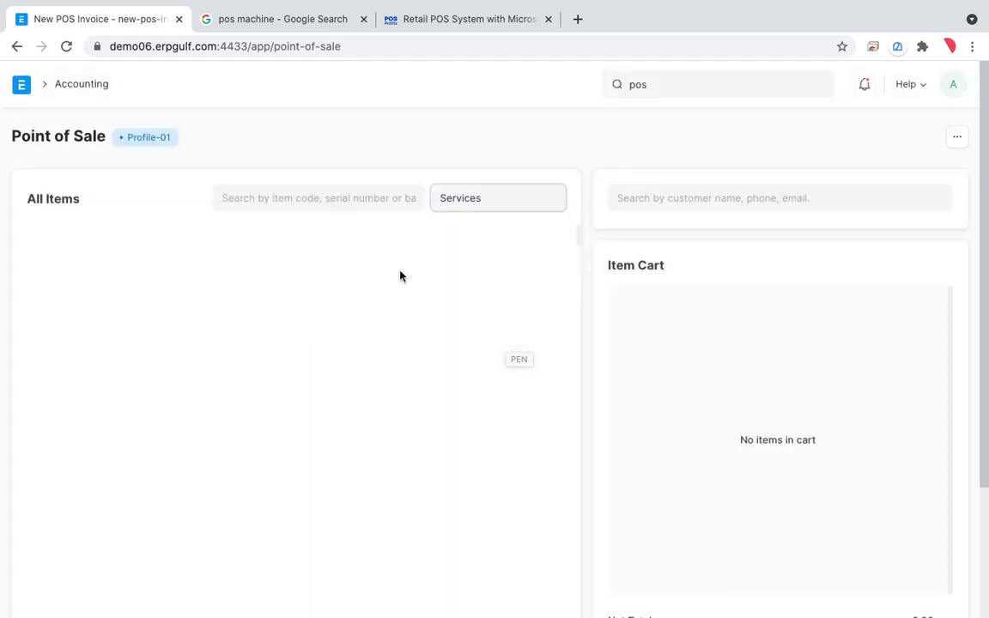
click(497, 200)
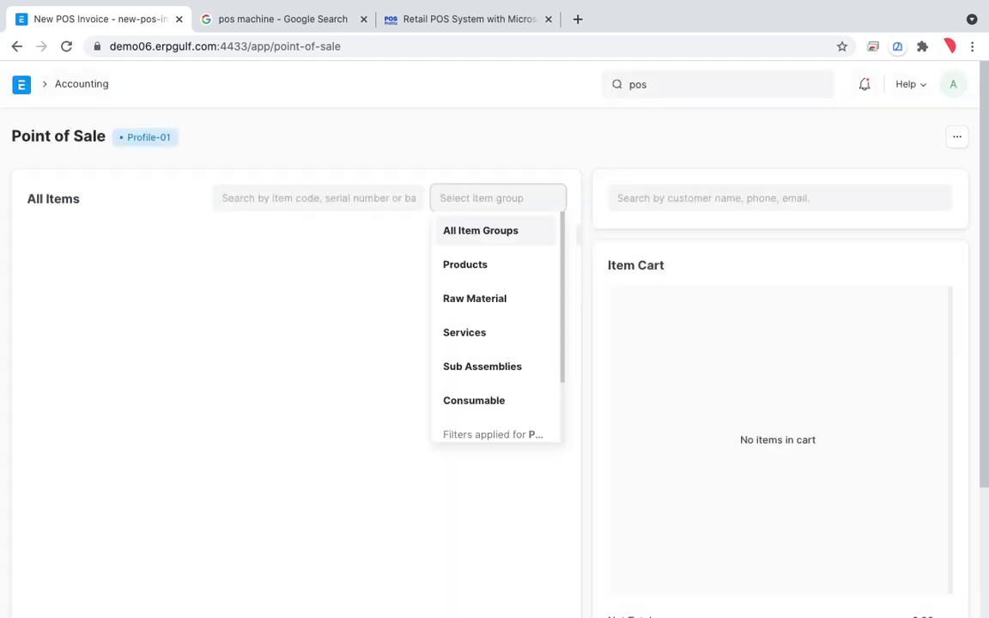
click(482, 273)
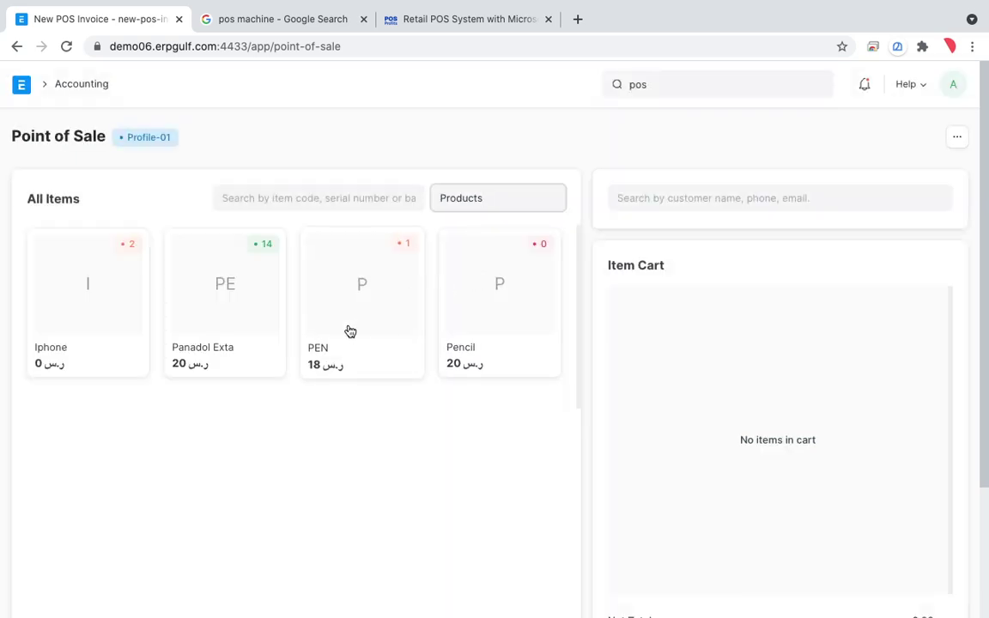
Scroll down the items, then switch to the Retail POS System product page tab
click(359, 188)
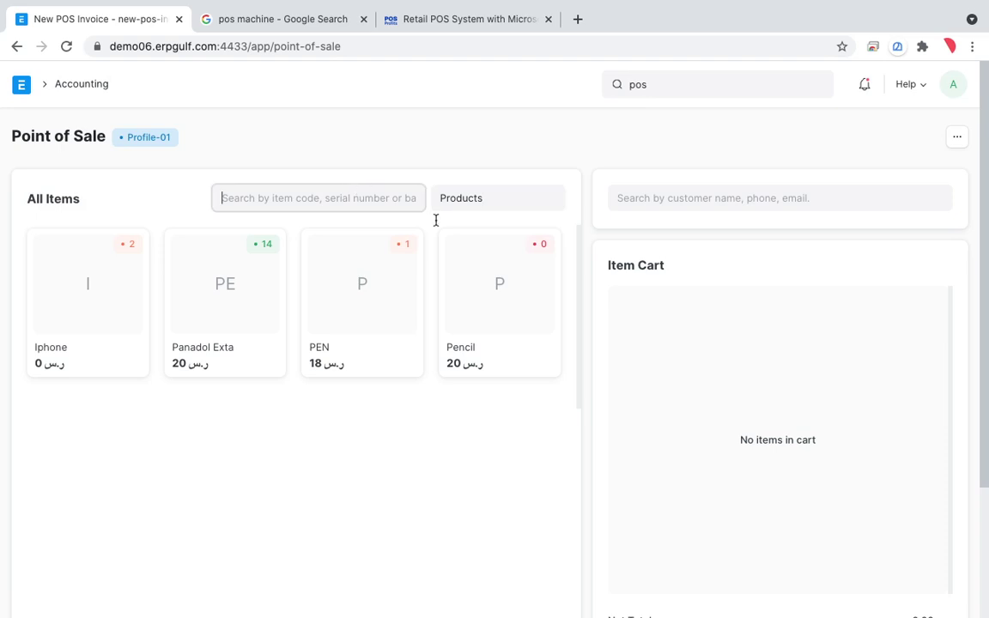
scroll(751, 393, down, 3)
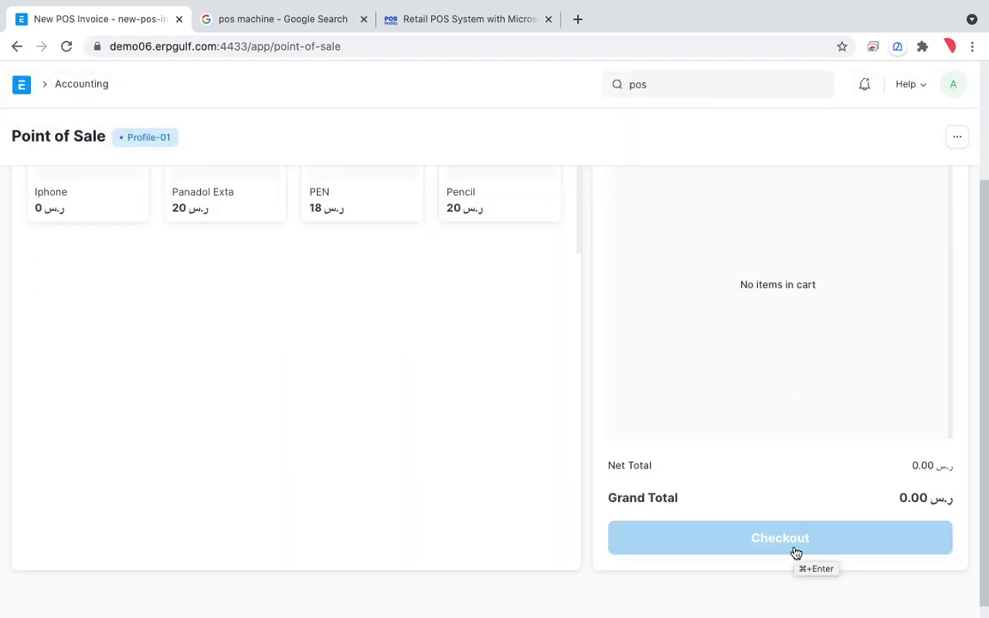
click(487, 18)
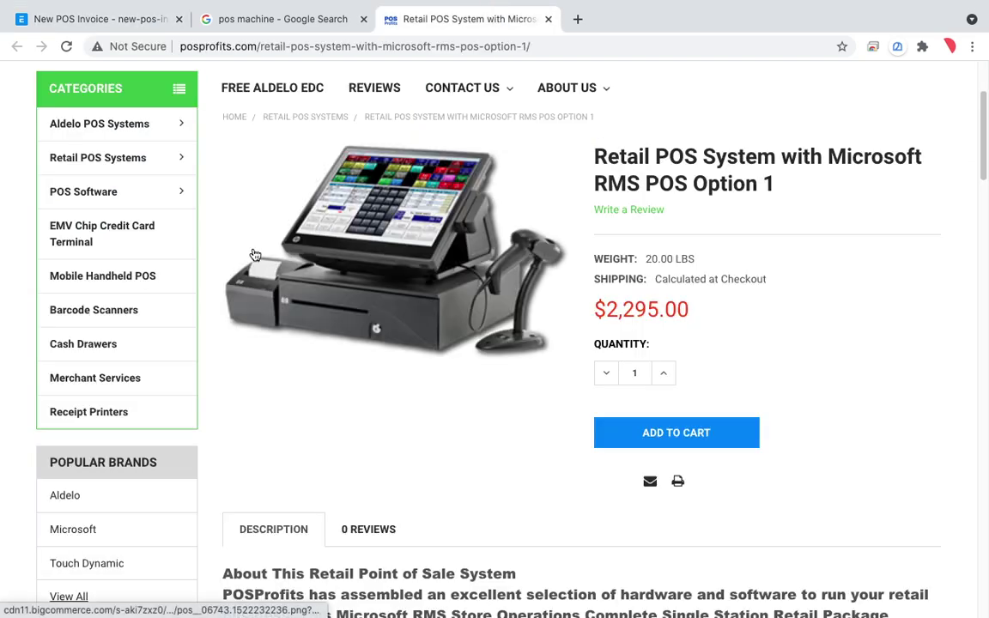
Circle the cash drawer, receipt printer, barcode scanner and terminal screen in the product photo
key(super+alt+a)
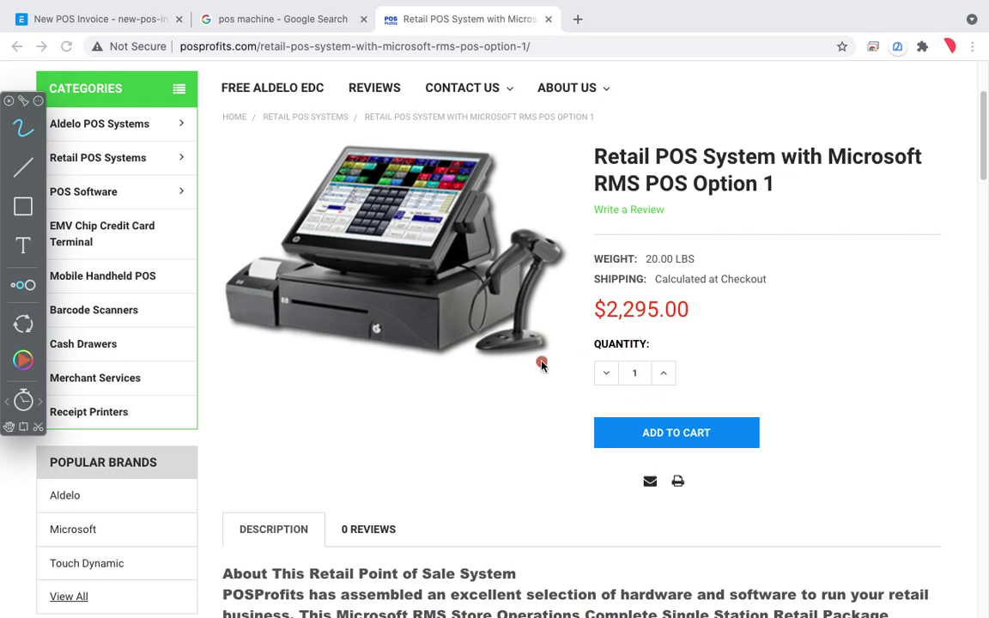
mouse_move(415, 303)
mouse_down()
mouse_move(316, 324)
mouse_move(406, 315)
mouse_up()
mouse_move(264, 298)
mouse_down()
mouse_move(241, 245)
mouse_move(225, 300)
mouse_move(291, 275)
mouse_move(258, 250)
mouse_up()
mouse_move(507, 224)
mouse_down()
mouse_move(451, 339)
mouse_move(566, 292)
mouse_move(589, 236)
mouse_up()
mouse_move(446, 222)
mouse_down()
mouse_move(403, 215)
mouse_move(434, 201)
mouse_move(386, 241)
mouse_move(416, 251)
mouse_up()
Turn off on-screen drawing and return to the ERPNext Point of Sale tab
key(Escape)
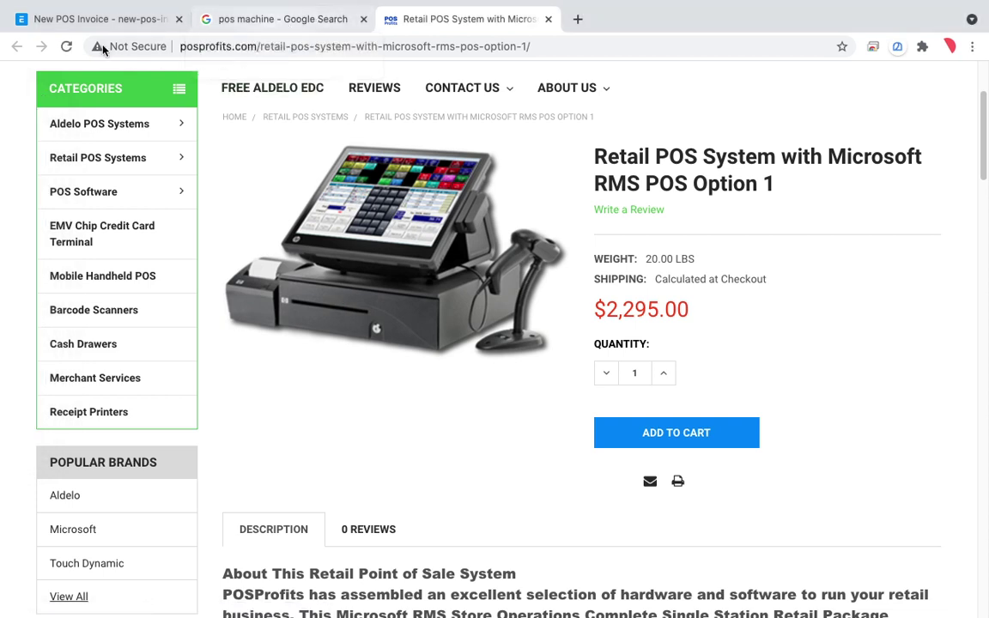
click(110, 19)
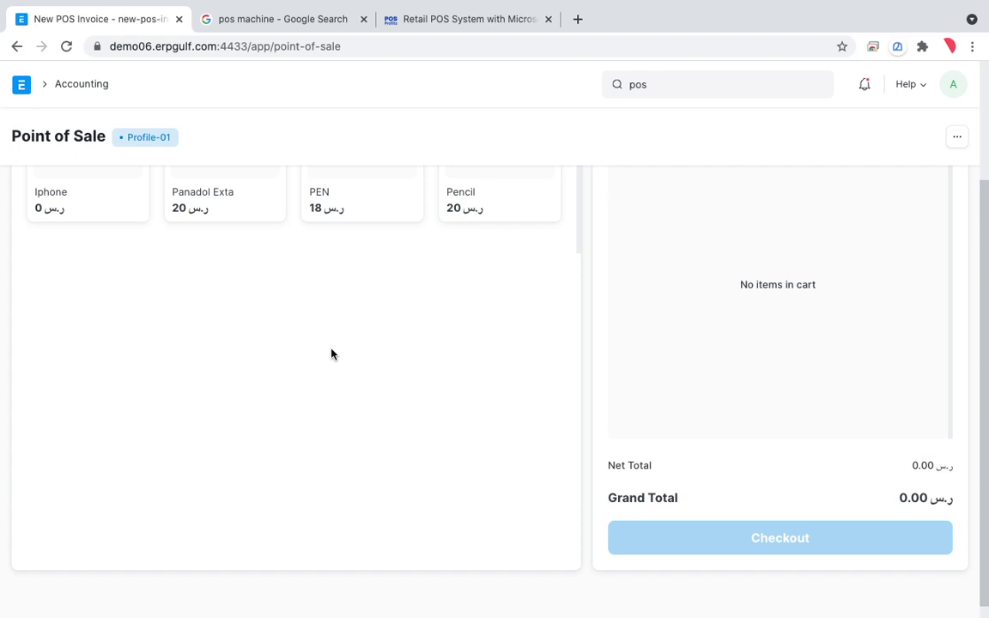
Go to the Accounting workspace, scroll to Reports & Masters, and enable on-screen drawing
scroll(332, 354, up, 2)
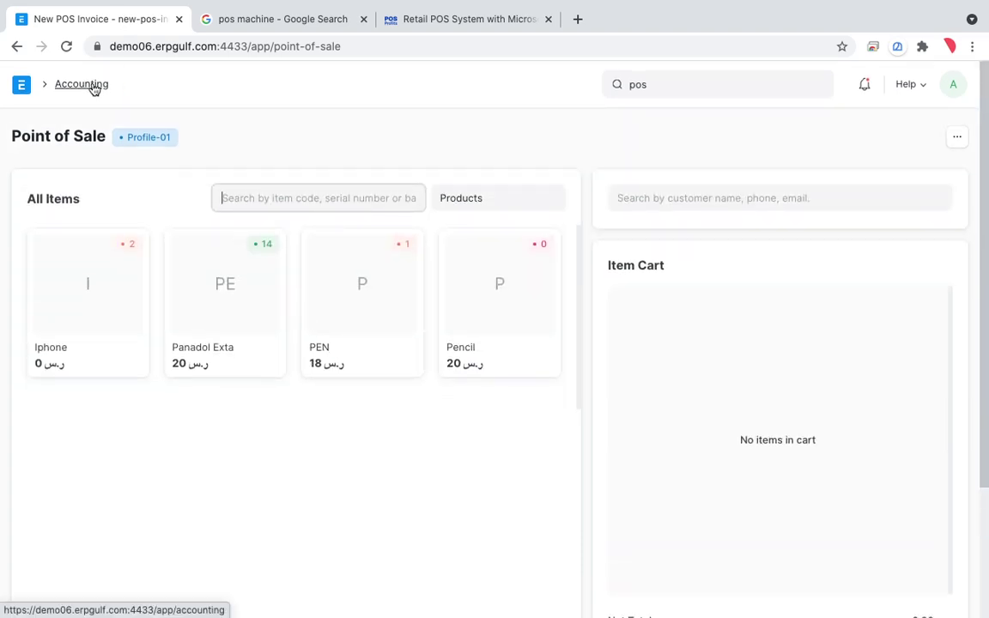
click(90, 84)
scroll(329, 336, down, 2)
scroll(329, 336, down, 4)
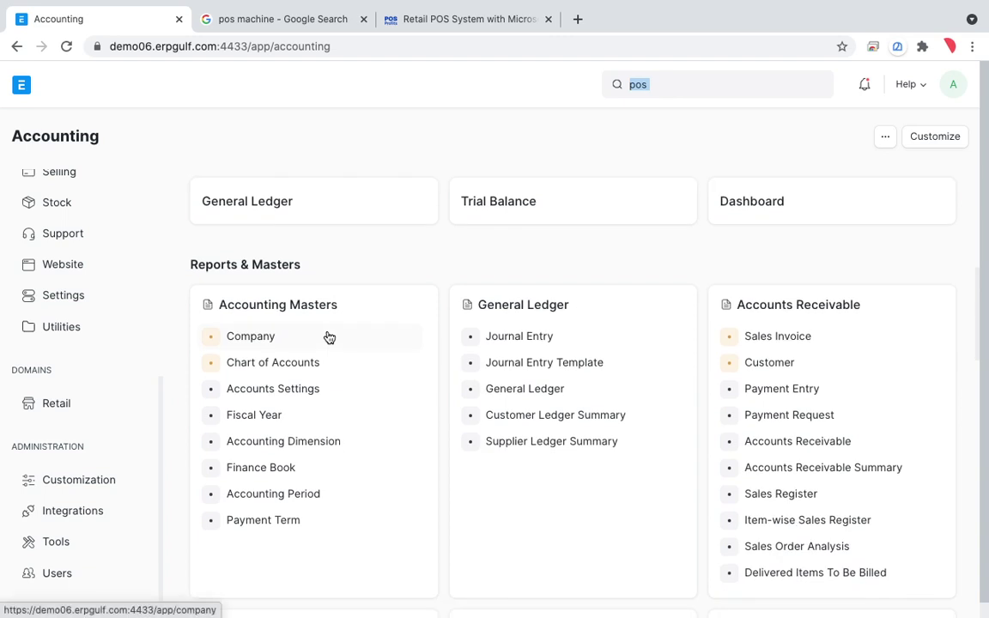
key(super+shift+a)
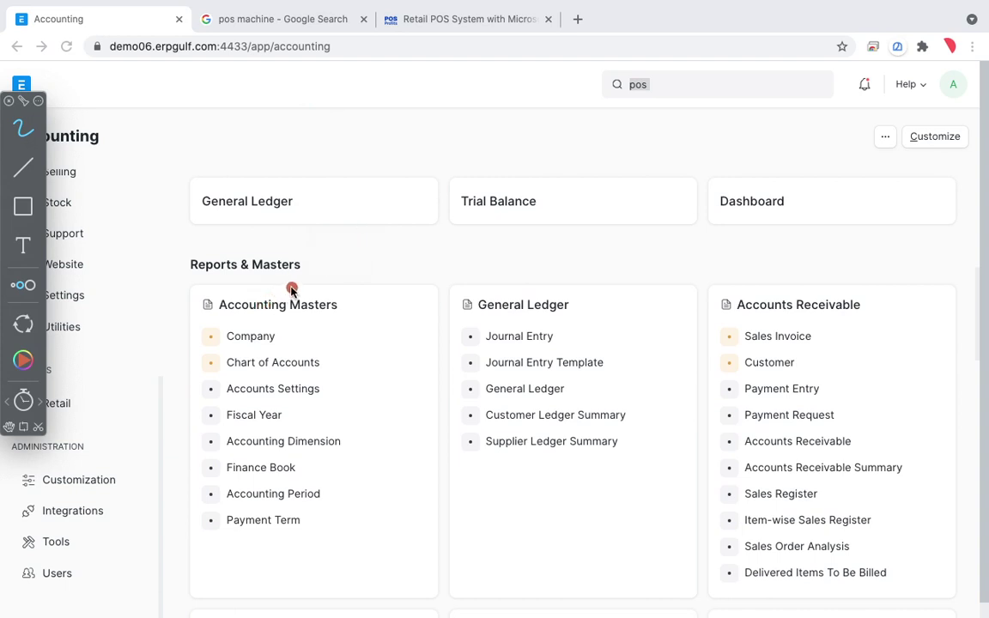
drag(268, 274, 332, 342)
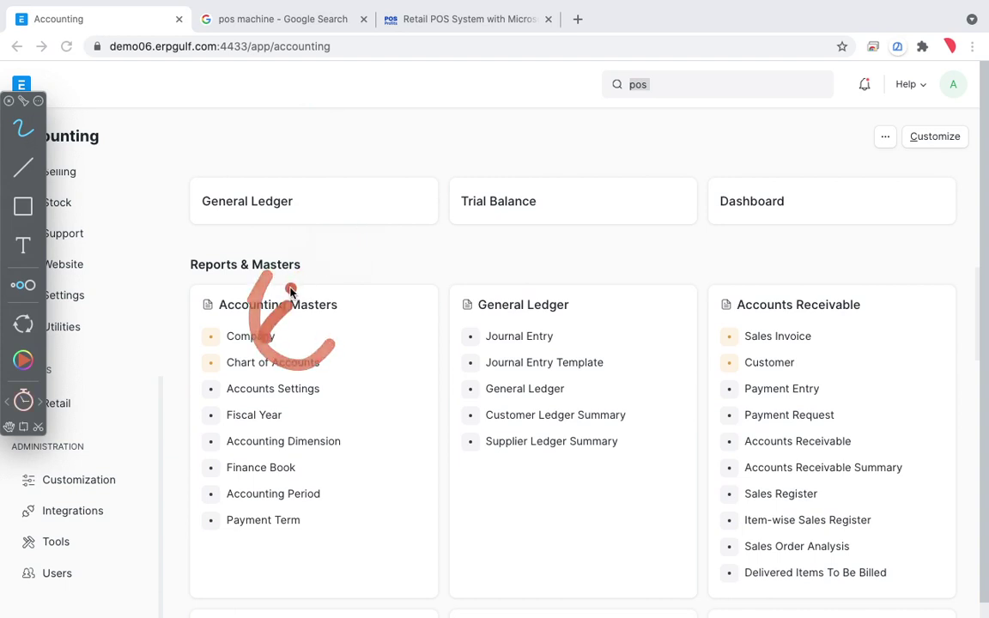
mouse_move(197, 284)
mouse_down()
mouse_move(194, 352)
mouse_move(267, 322)
mouse_move(250, 297)
mouse_up()
drag(321, 250, 375, 271)
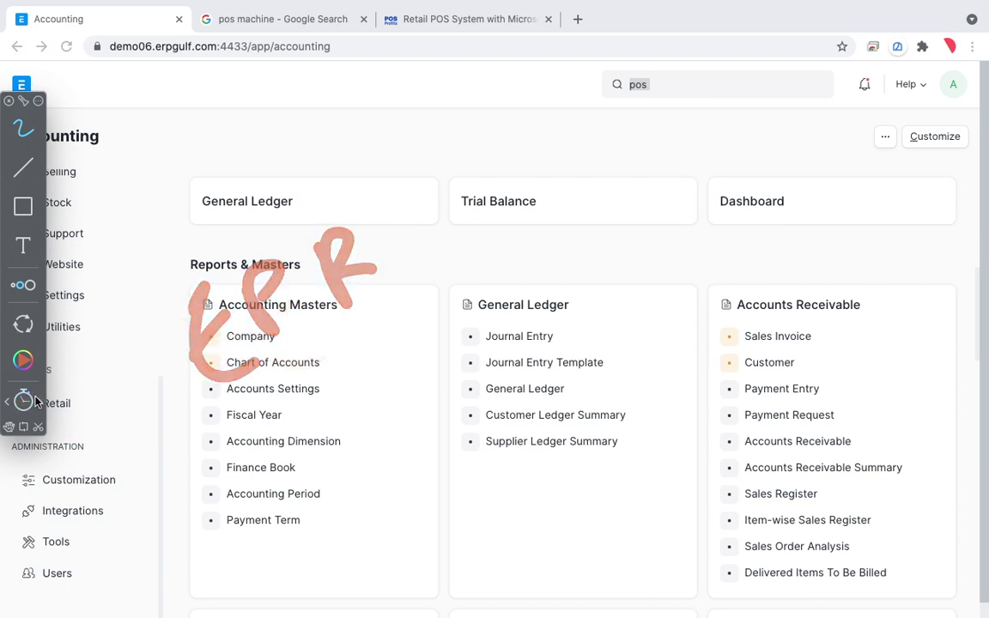
mouse_move(206, 258)
mouse_down()
mouse_move(182, 333)
mouse_move(331, 204)
mouse_move(359, 247)
mouse_move(399, 203)
mouse_move(470, 163)
mouse_move(494, 137)
mouse_up()
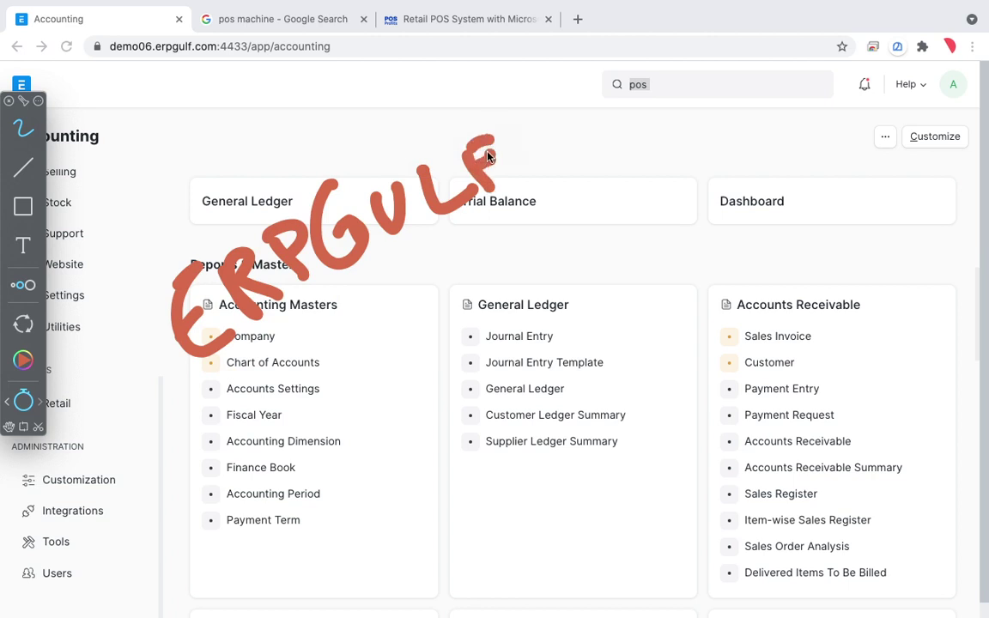
mouse_move(221, 475)
mouse_down()
mouse_move(207, 403)
mouse_move(280, 369)
mouse_move(336, 396)
mouse_move(379, 332)
mouse_move(422, 302)
mouse_up()
drag(532, 262, 562, 258)
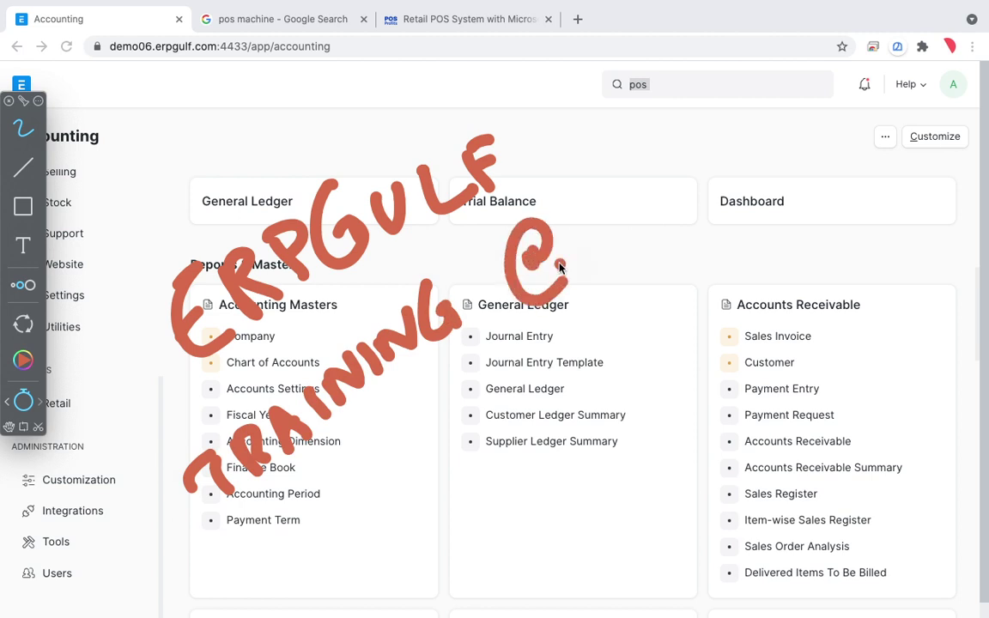
mouse_move(447, 408)
mouse_down()
mouse_move(457, 391)
mouse_move(514, 380)
mouse_move(592, 324)
mouse_move(606, 327)
mouse_up()
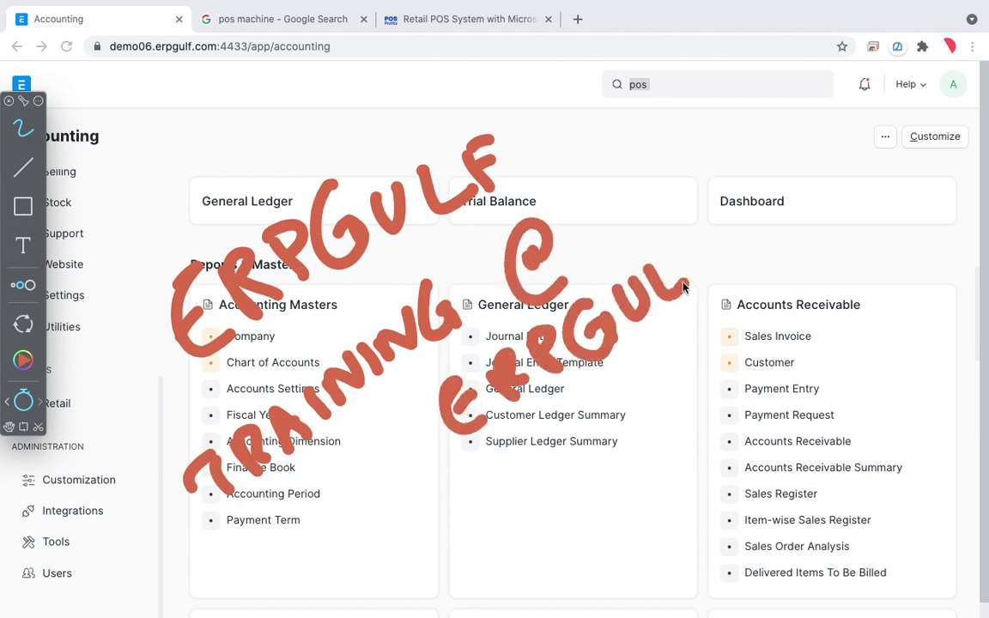
mouse_move(683, 287)
mouse_down()
mouse_move(845, 170)
mouse_move(850, 242)
mouse_up()
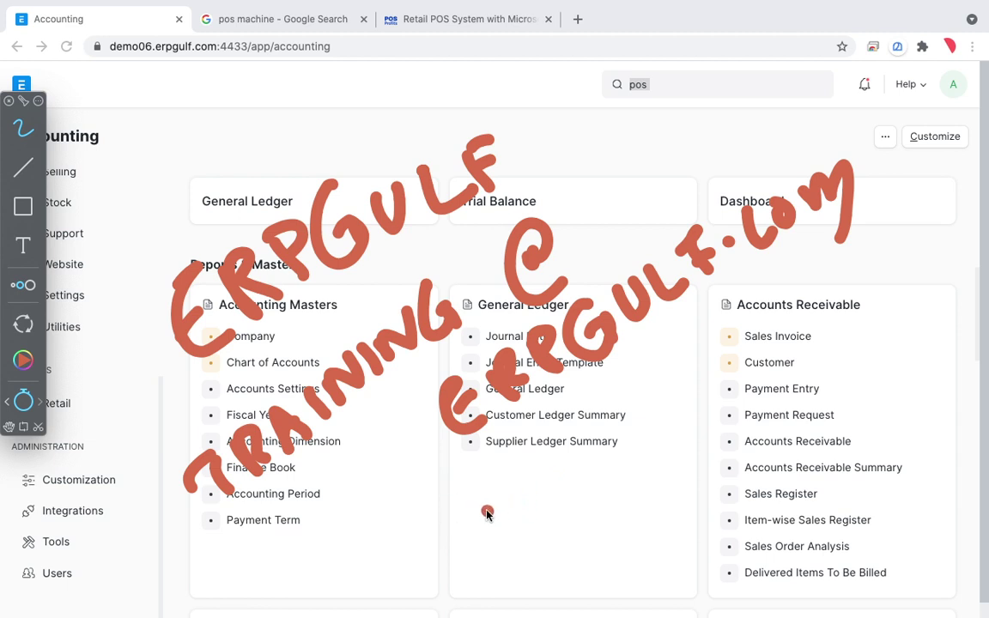
mouse_move(488, 512)
mouse_down()
mouse_move(507, 498)
mouse_move(546, 498)
mouse_move(558, 430)
mouse_move(633, 361)
mouse_move(721, 397)
mouse_move(751, 369)
mouse_move(795, 353)
mouse_move(781, 322)
mouse_move(856, 297)
mouse_move(894, 229)
mouse_move(936, 297)
mouse_up()
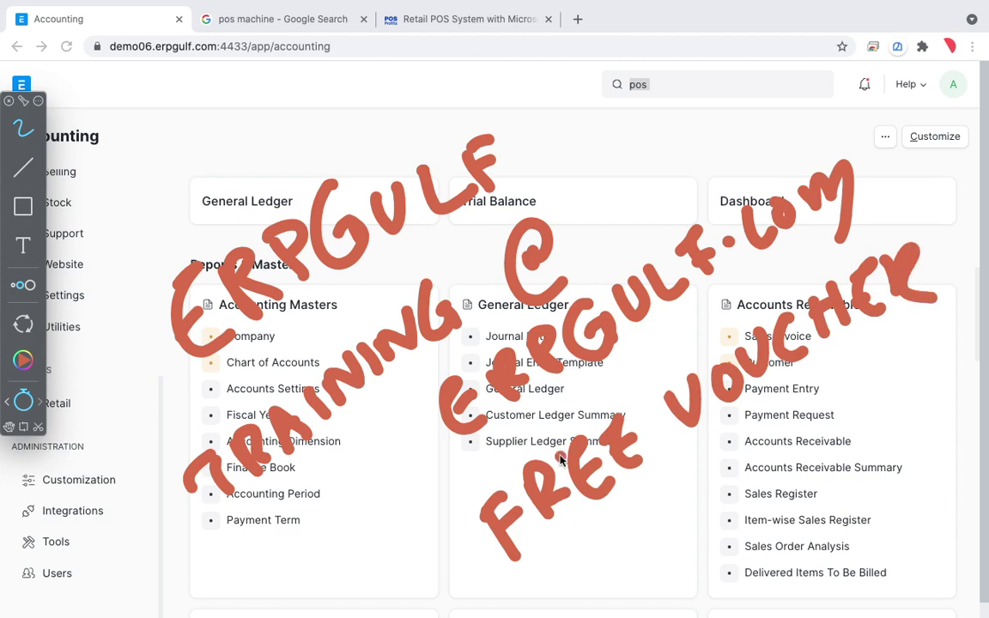
drag(443, 560, 474, 550)
drag(454, 537, 494, 519)
mouse_move(454, 488)
mouse_down()
mouse_move(402, 434)
mouse_move(415, 410)
mouse_move(382, 429)
mouse_up()
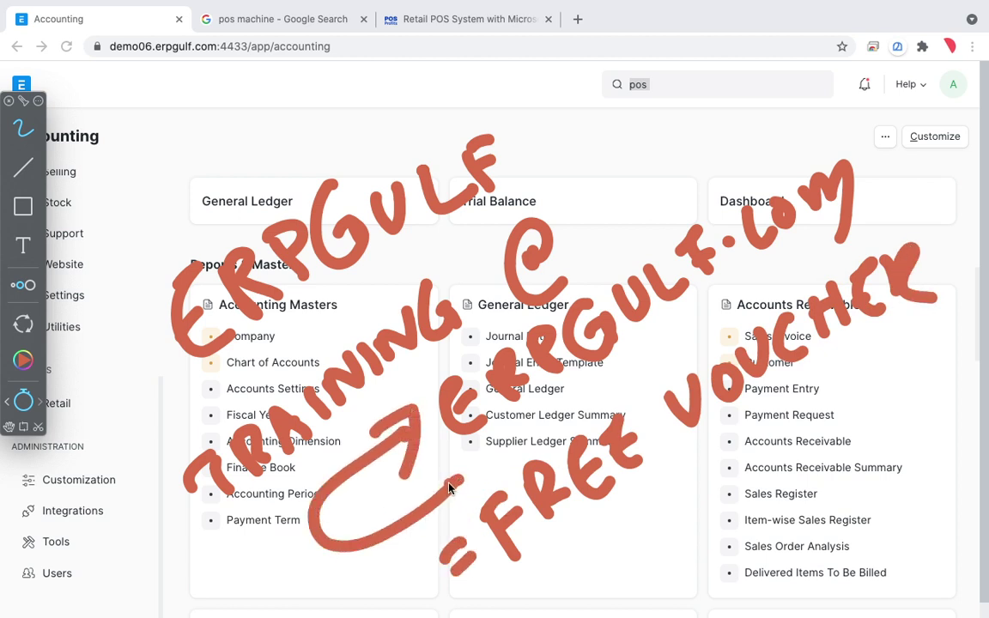
click(676, 466)
drag(109, 403, 159, 347)
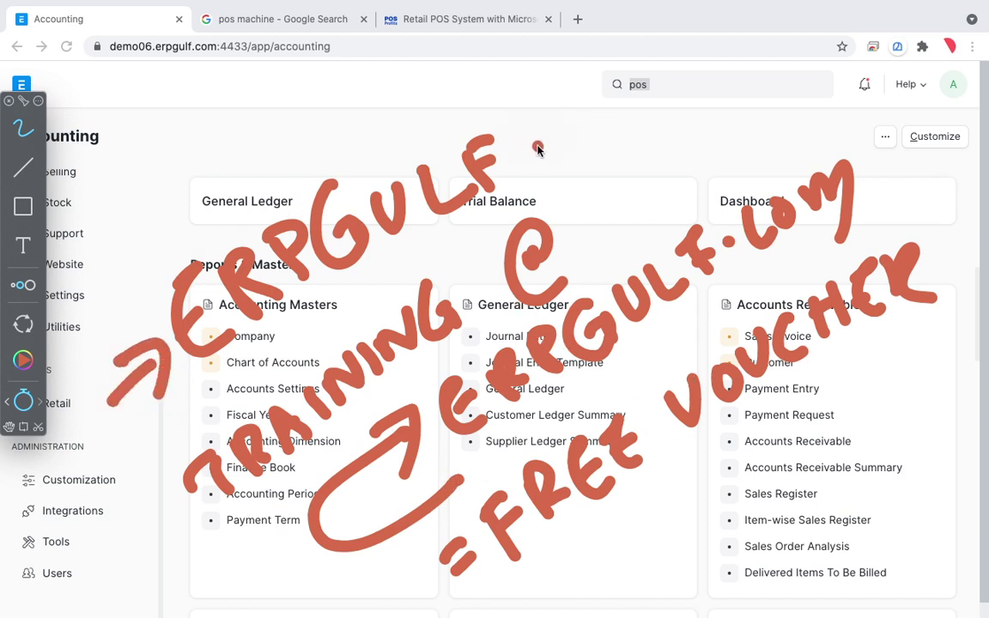
mouse_move(622, 93)
mouse_down()
mouse_move(529, 153)
mouse_move(582, 156)
mouse_up()
click(543, 192)
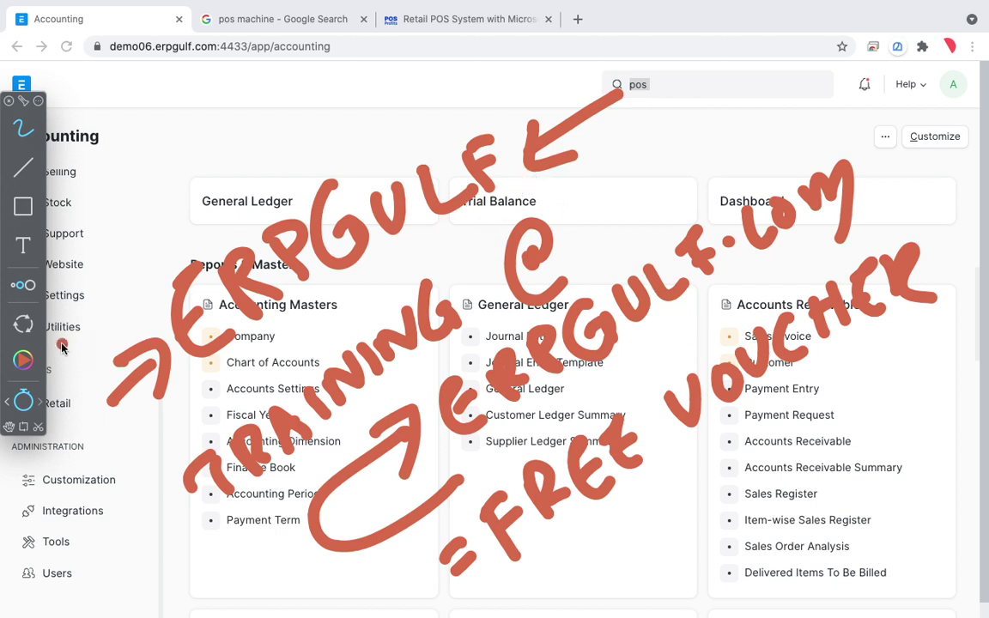
click(25, 402)
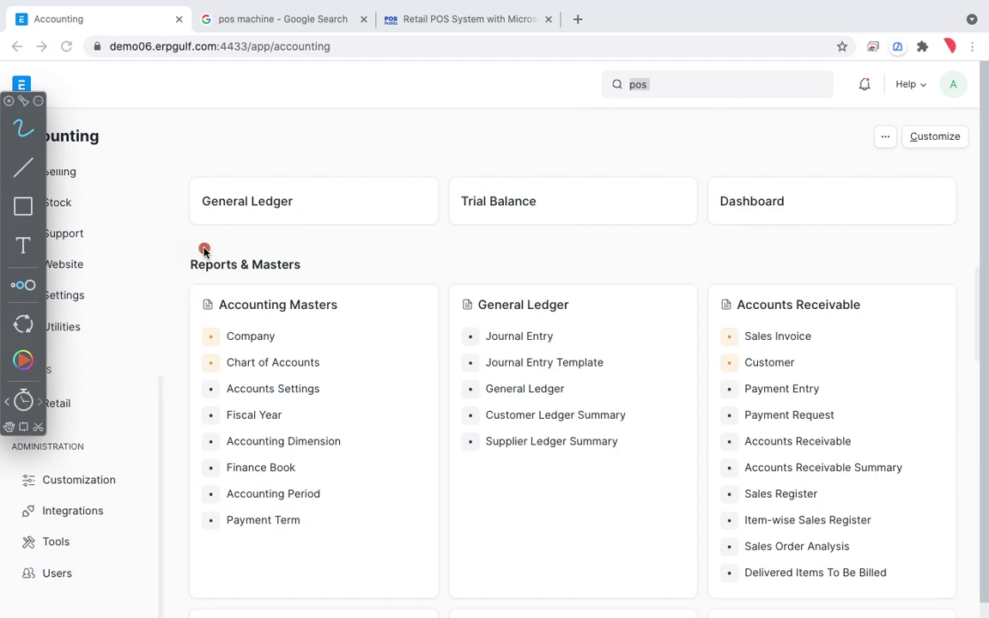
key(Escape)
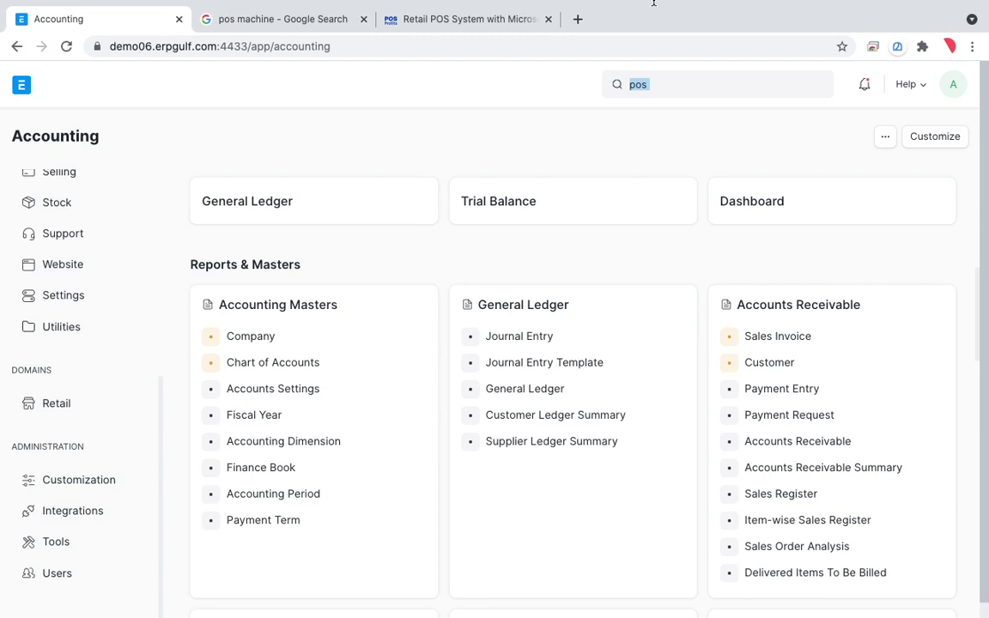
click(661, 9)
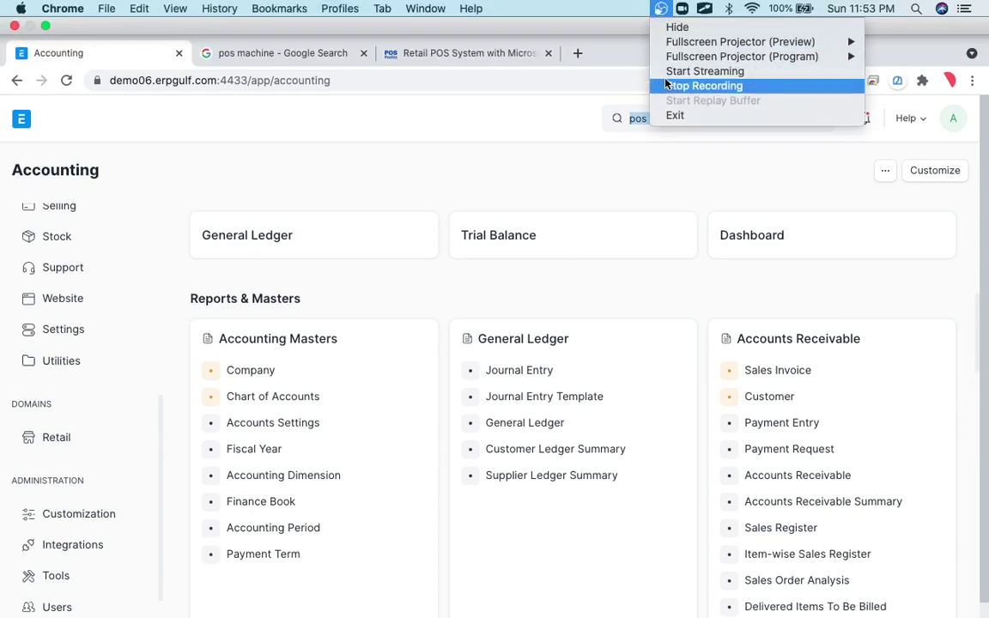